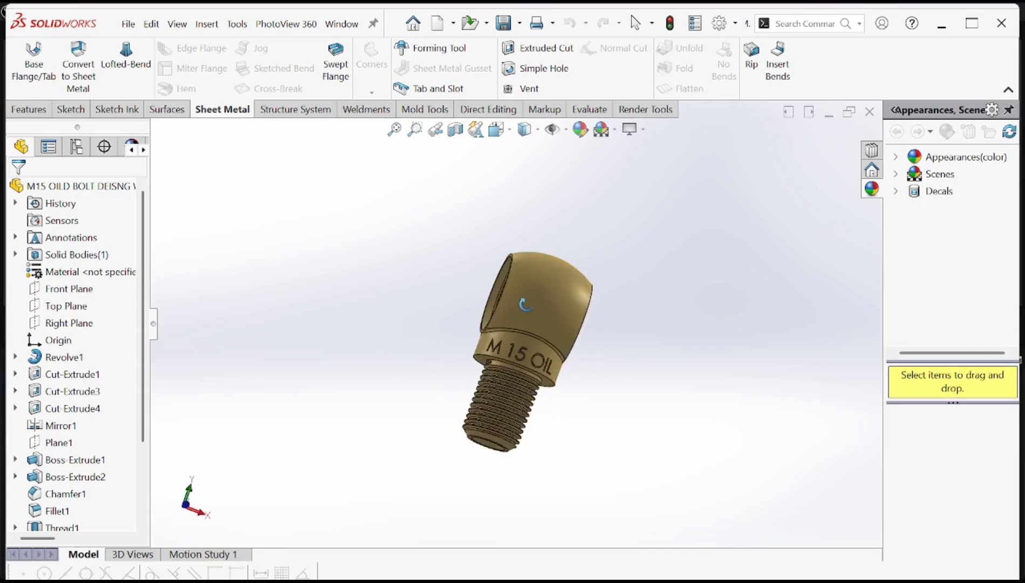
- Examine the finished M15 oil bolt model from all sides, including its round head, engraved collar and threaded shank
middle_drag(602, 401, 532, 380)
middle_drag(516, 302, 551, 378)
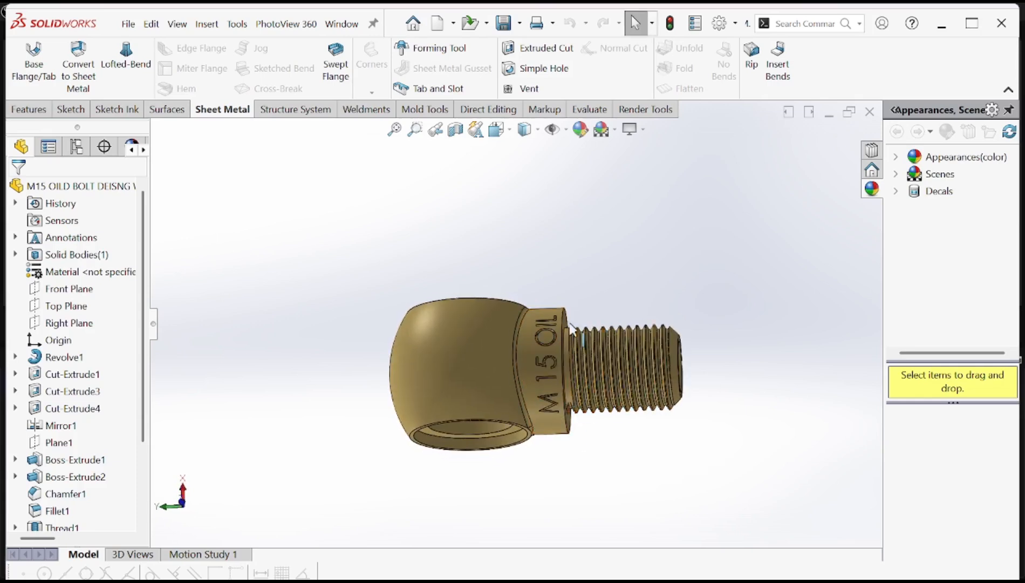
middle_drag(570, 326, 576, 418)
middle_drag(589, 318, 528, 319)
middle_drag(567, 356, 616, 365)
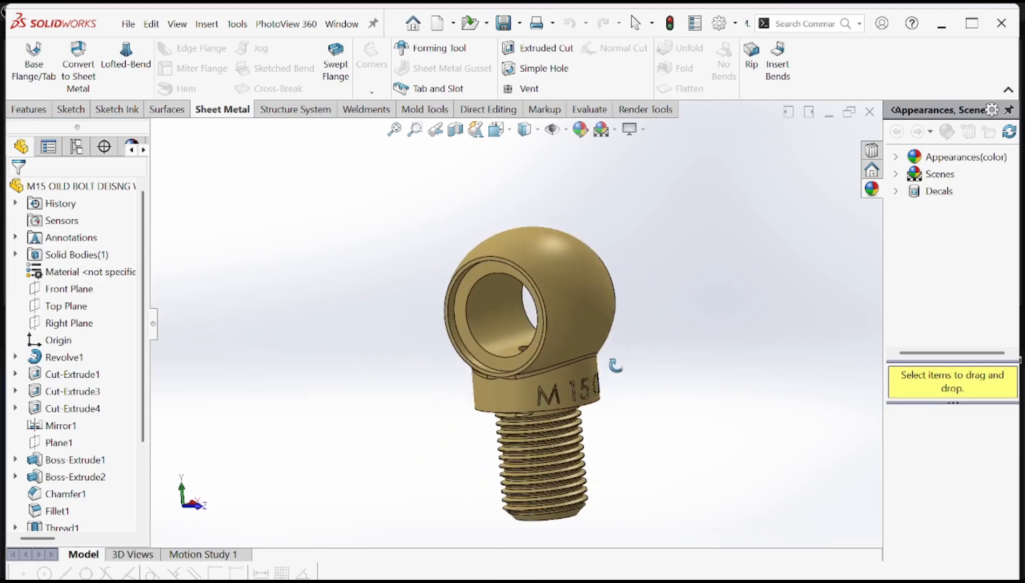
middle_drag(498, 417, 558, 374)
middle_drag(571, 308, 411, 184)
middle_drag(574, 292, 540, 348)
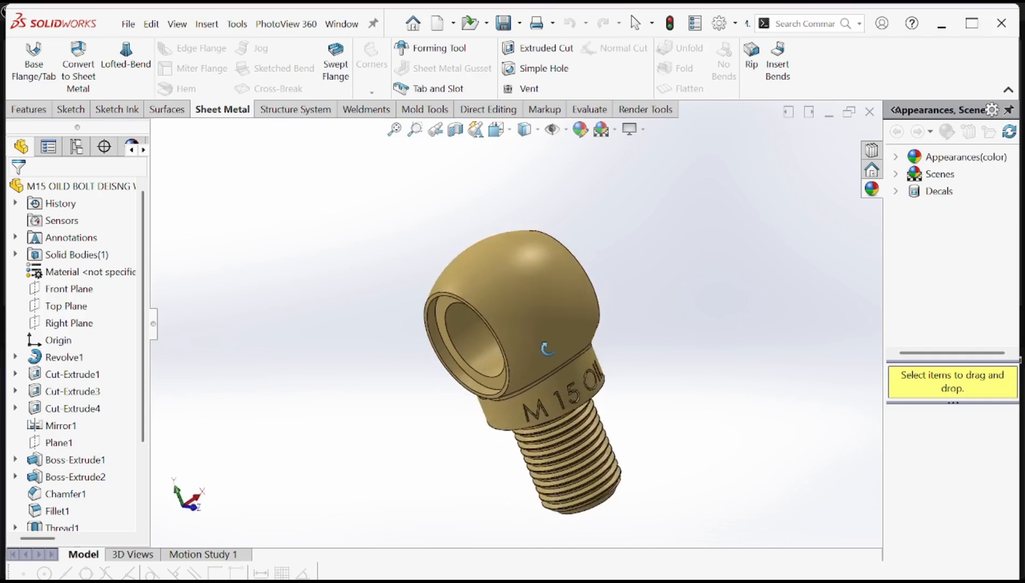
middle_drag(437, 322, 776, 534)
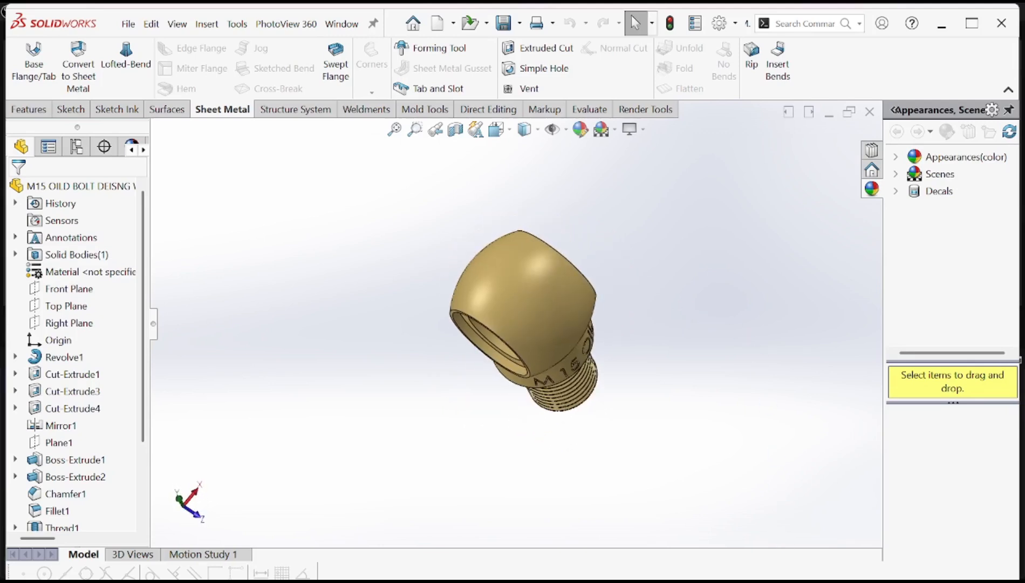
- Switch to the PDF drawing of the oil bolt and review its dimensioned views, section view and notes
click(682, 531)
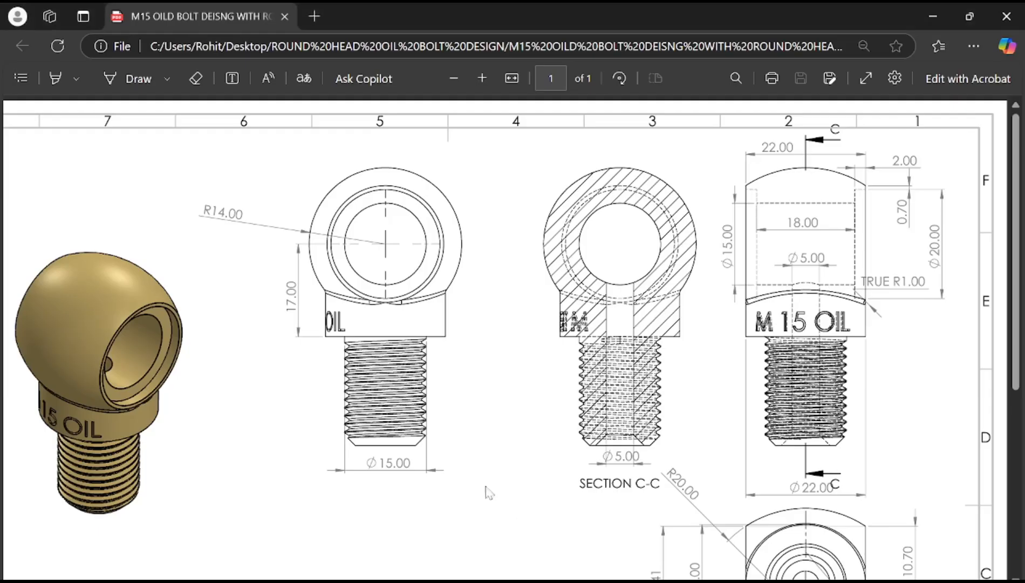
scroll(562, 374, down, 5)
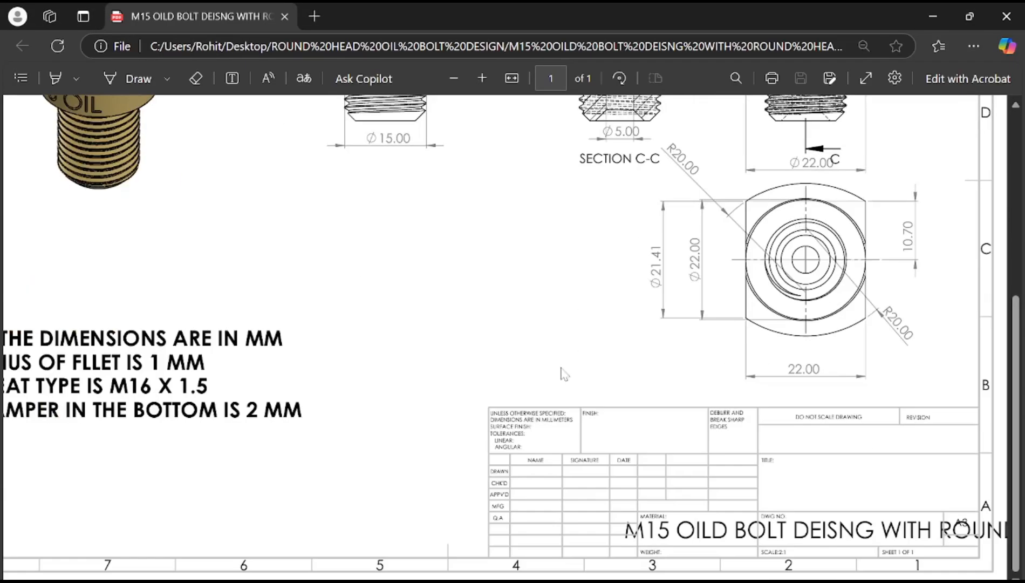
click(453, 76)
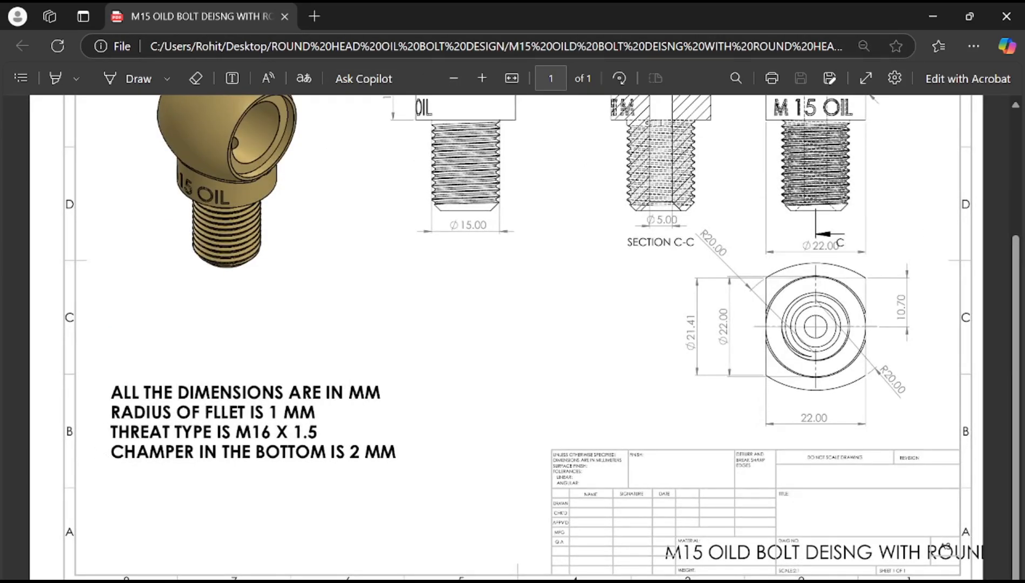
middle_click(238, 300)
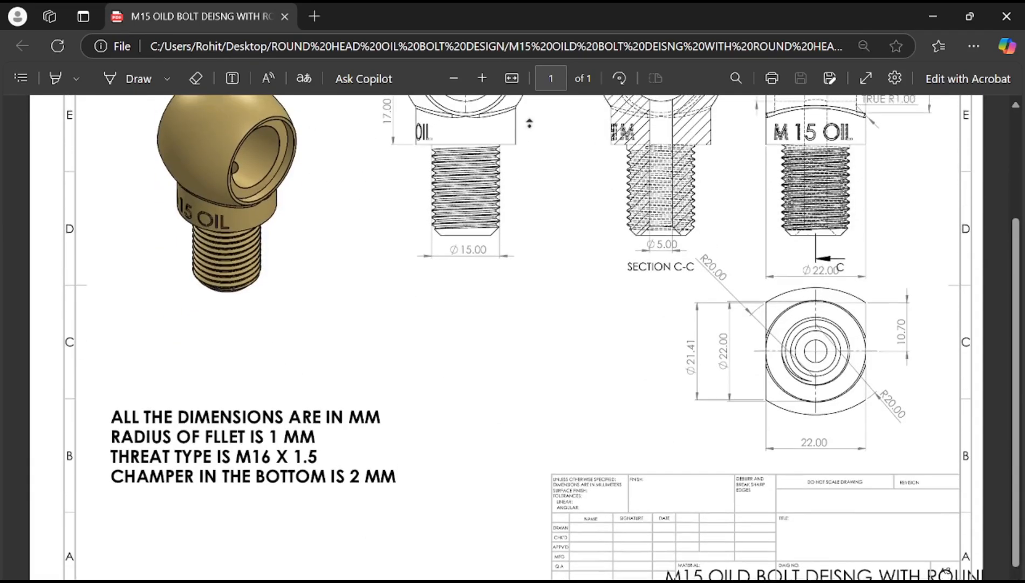
middle_click(534, 128)
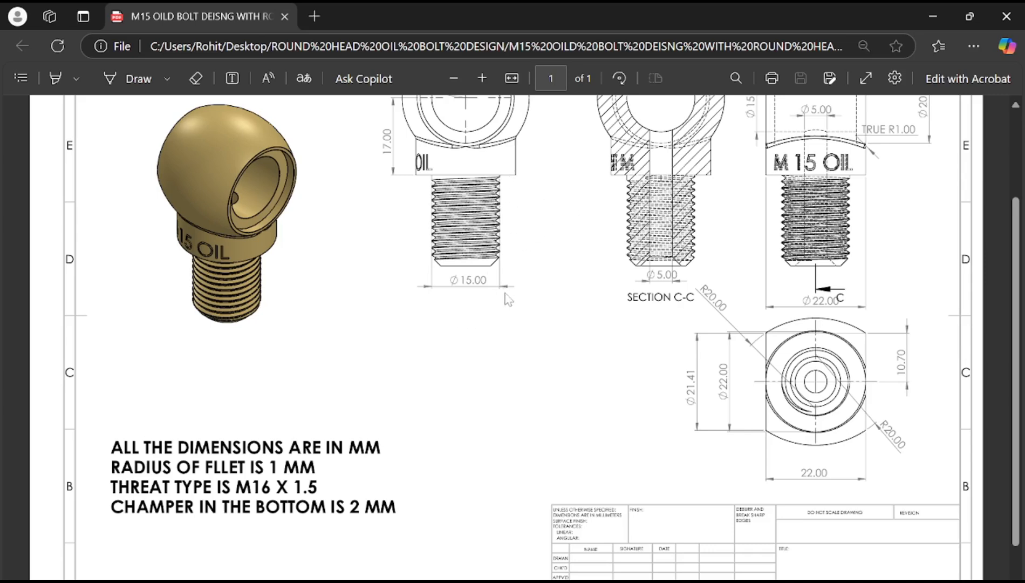
scroll(521, 278, up, 3)
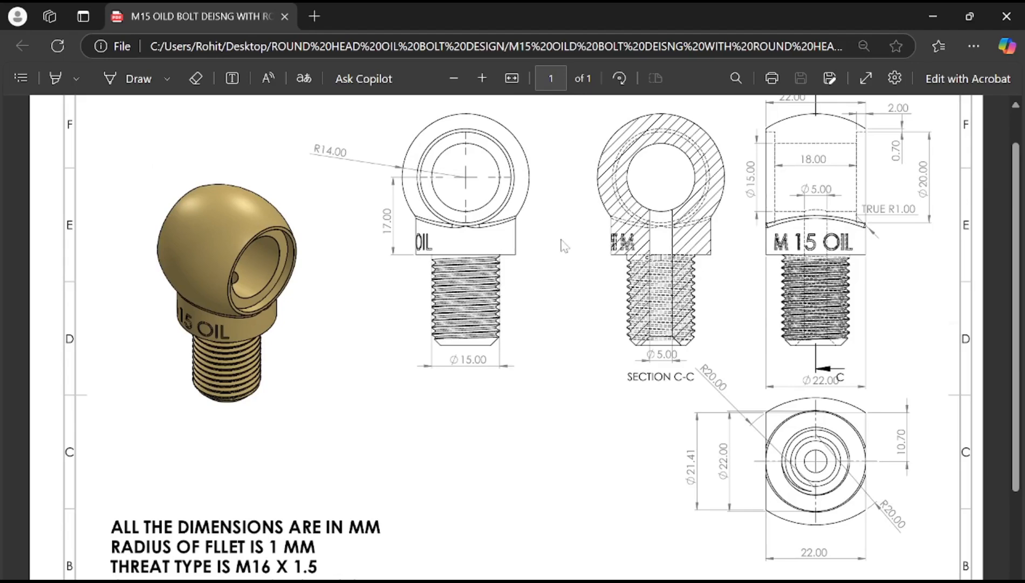
scroll(415, 405, down, 5)
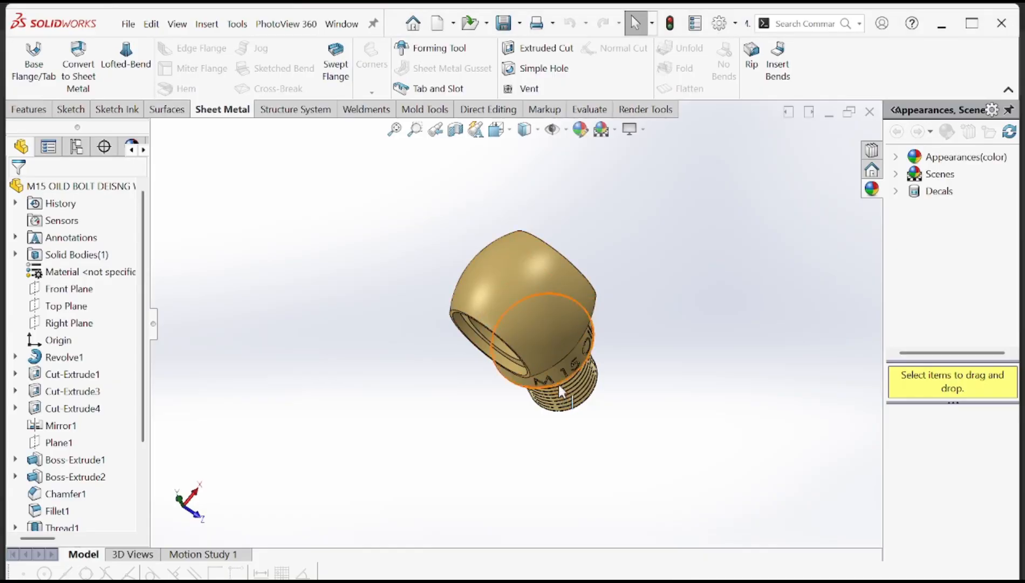
- Take a last look around the finished oil bolt model and close its part file
mouse_move(561, 378)
middle_down()
mouse_move(591, 336)
mouse_move(638, 306)
middle_up()
scroll(638, 306, up, 3)
middle_drag(692, 325, 565, 300)
click(870, 111)
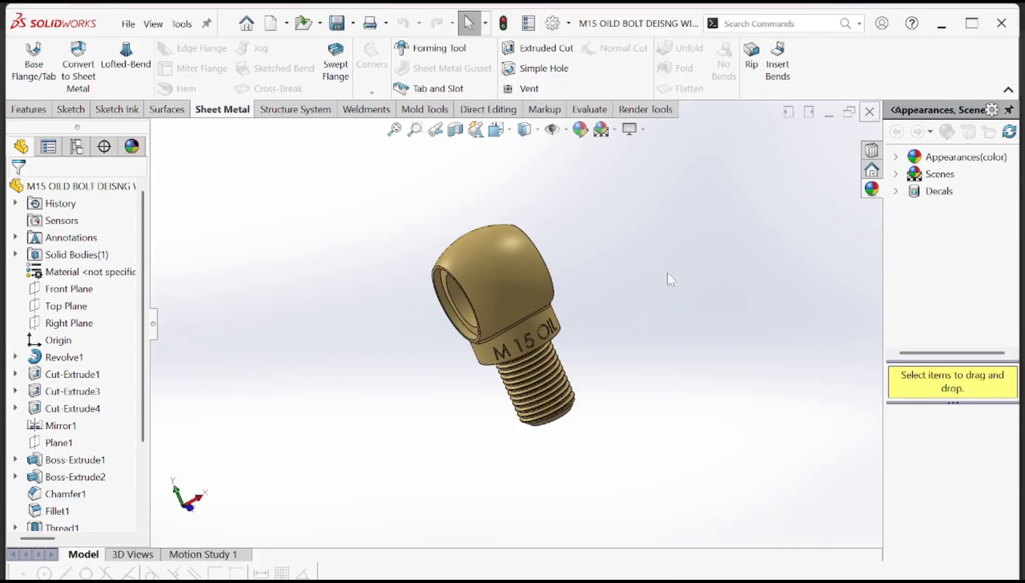
- Create a new part document and set its units to MMGS (millimeter, gram, second)
click(270, 23)
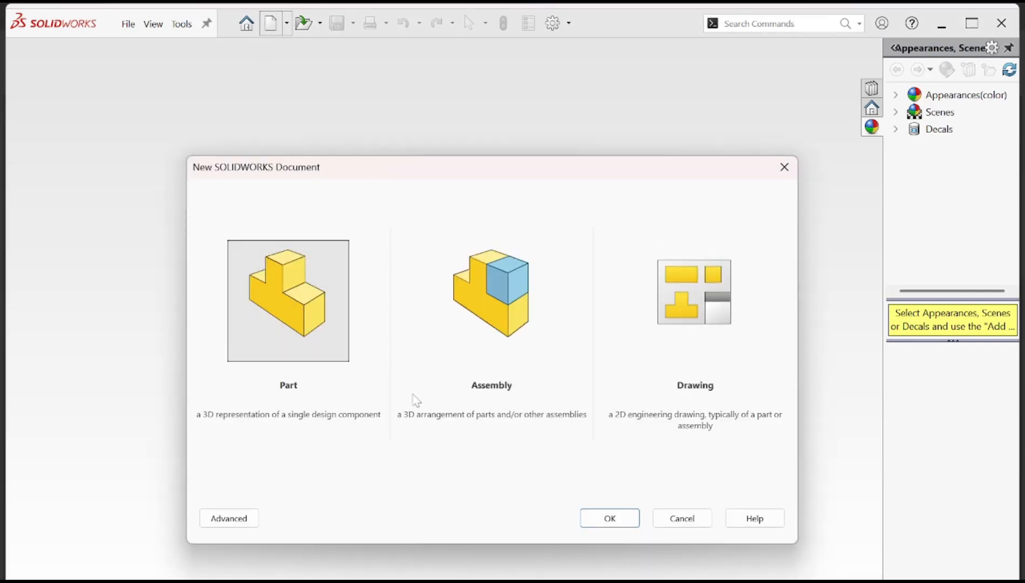
click(623, 517)
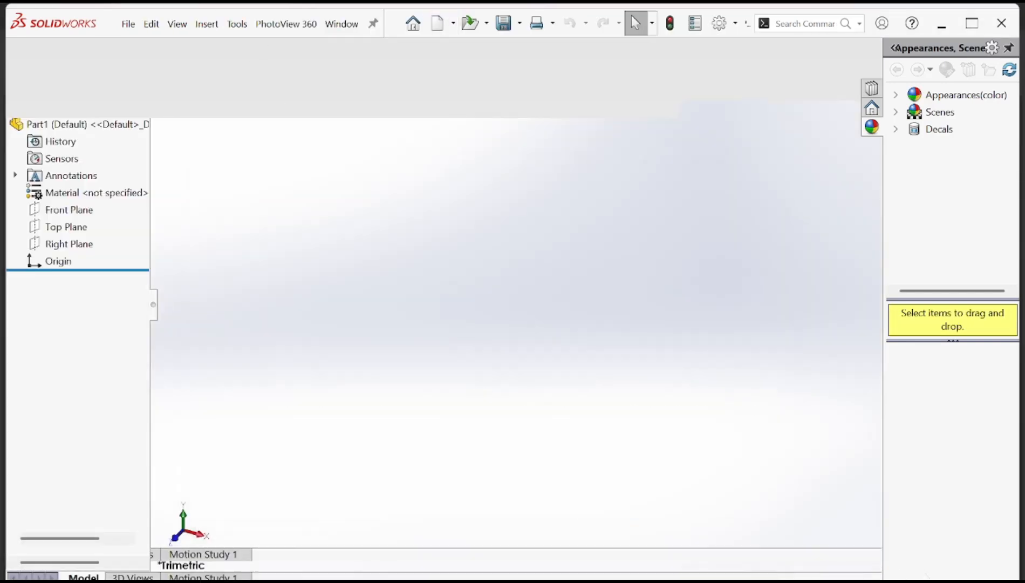
click(913, 578)
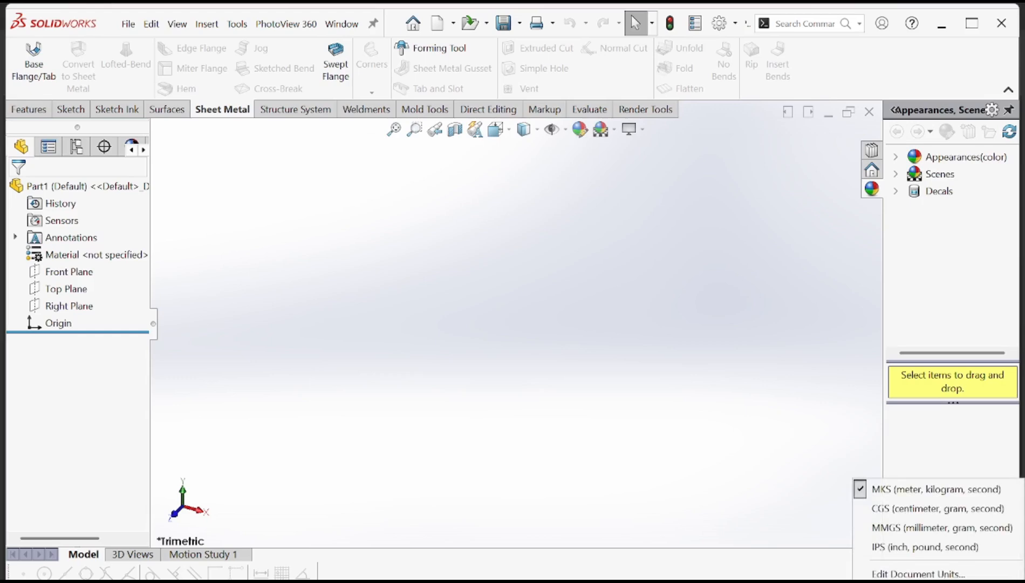
click(912, 527)
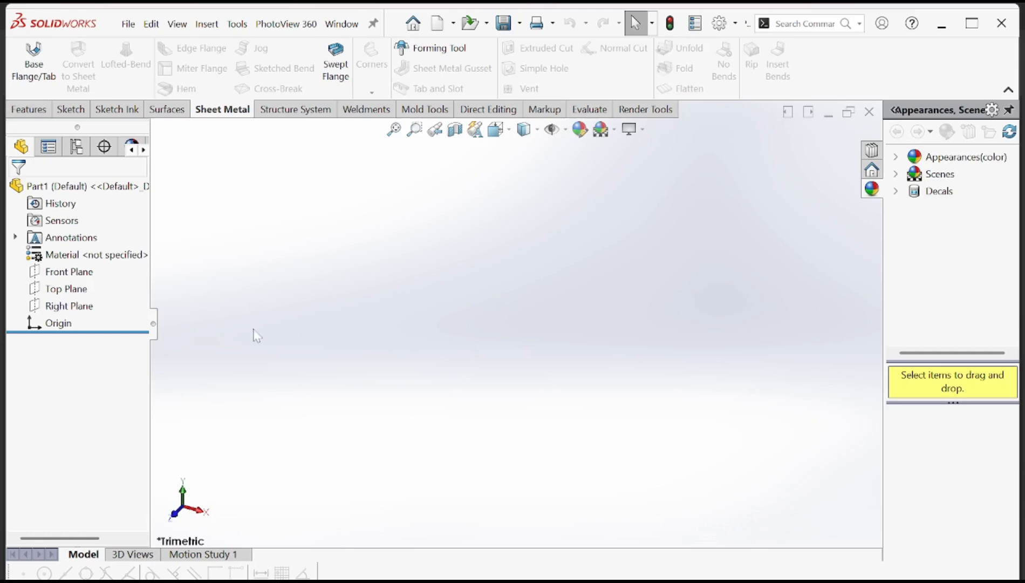
- Start a sketch on the Front Plane and draw a vertical and a horizontal centerline, the first upward and the second leftward from the origin
click(80, 272)
click(87, 255)
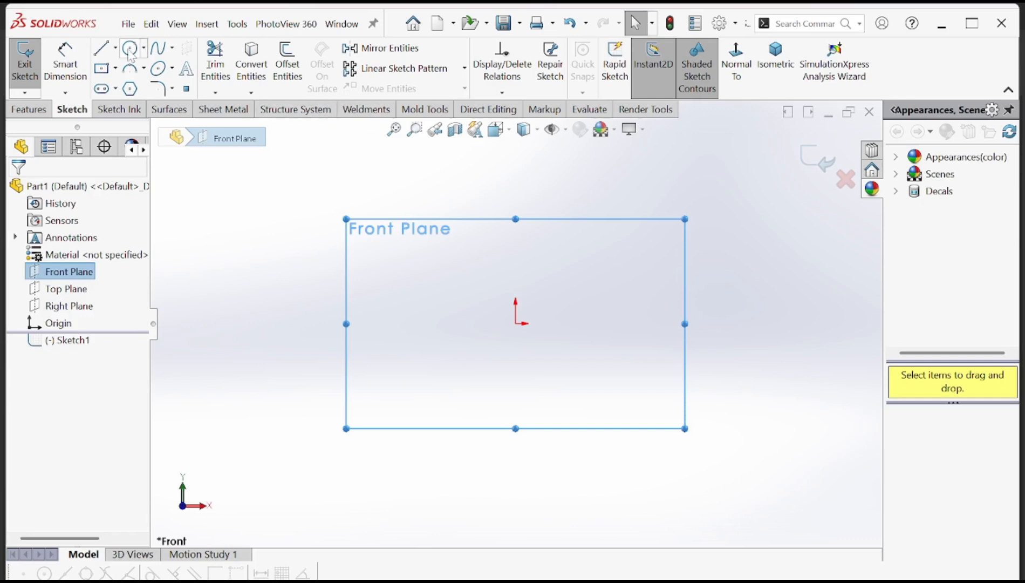
click(115, 47)
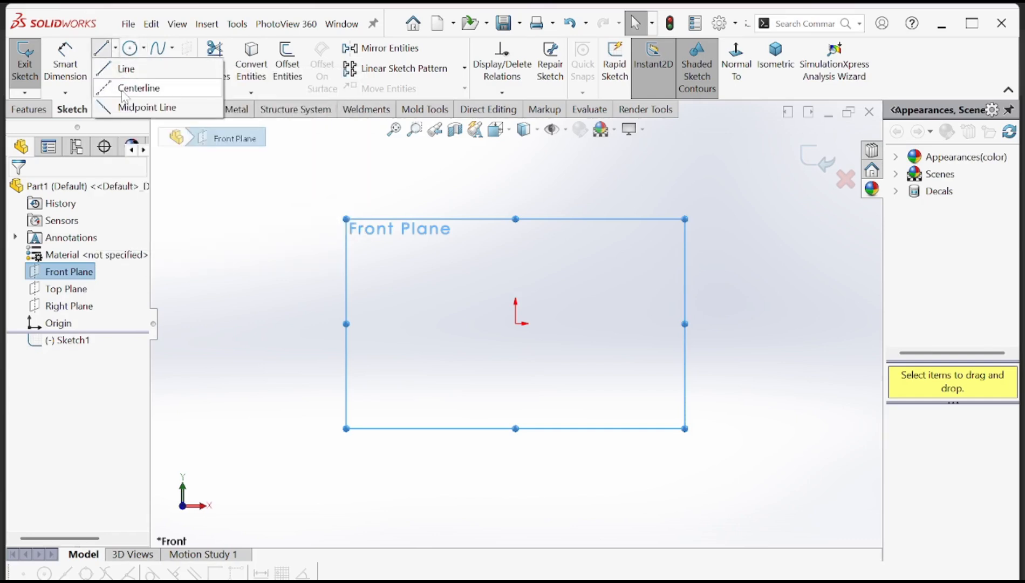
click(128, 88)
click(515, 228)
click(515, 323)
click(442, 323)
right_click(426, 261)
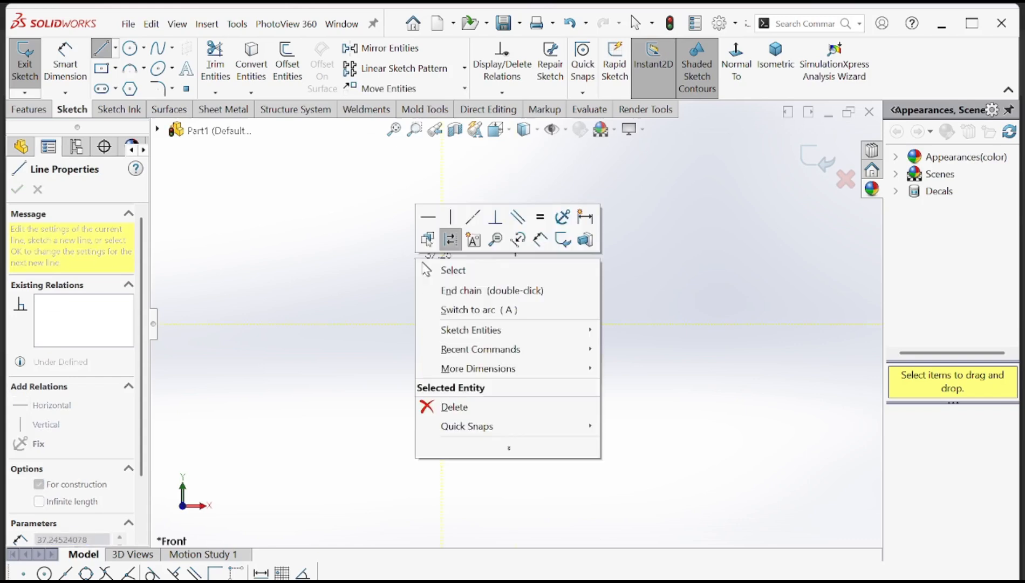
click(438, 270)
- Draw a vertical midpoint line about 53 mm long, centred on the horizontal centerline to the left of the origin
click(115, 47)
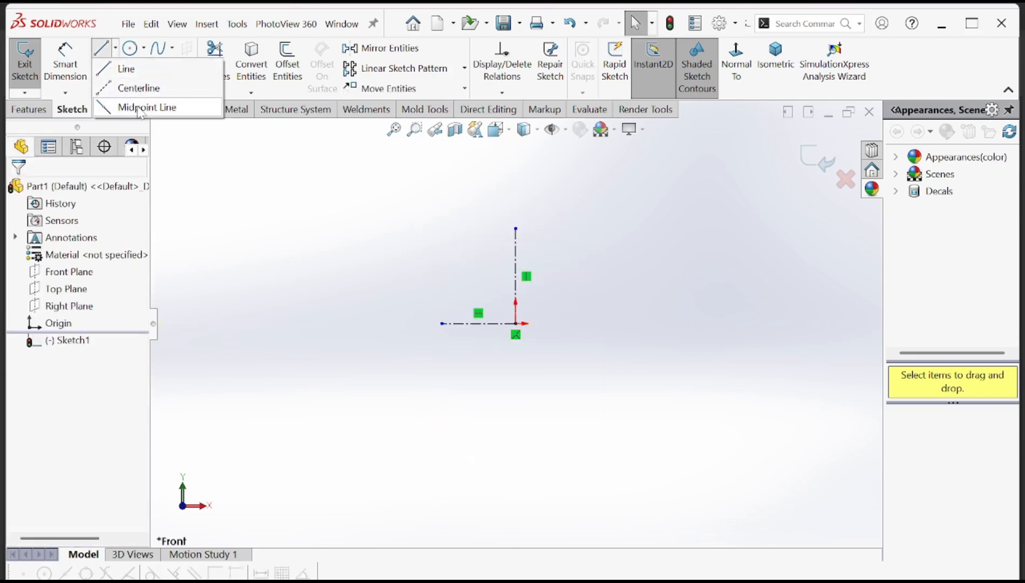
click(127, 105)
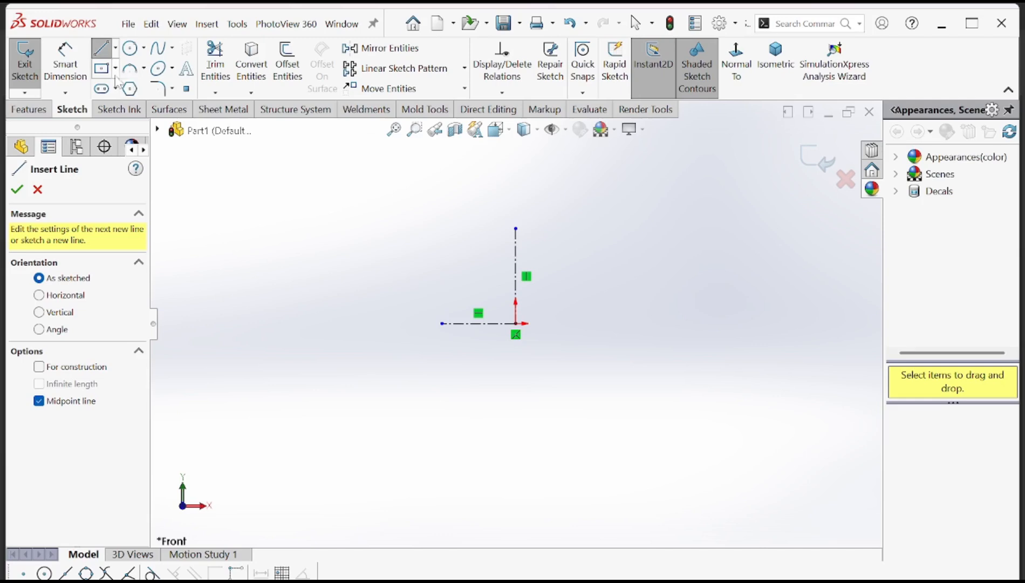
click(115, 47)
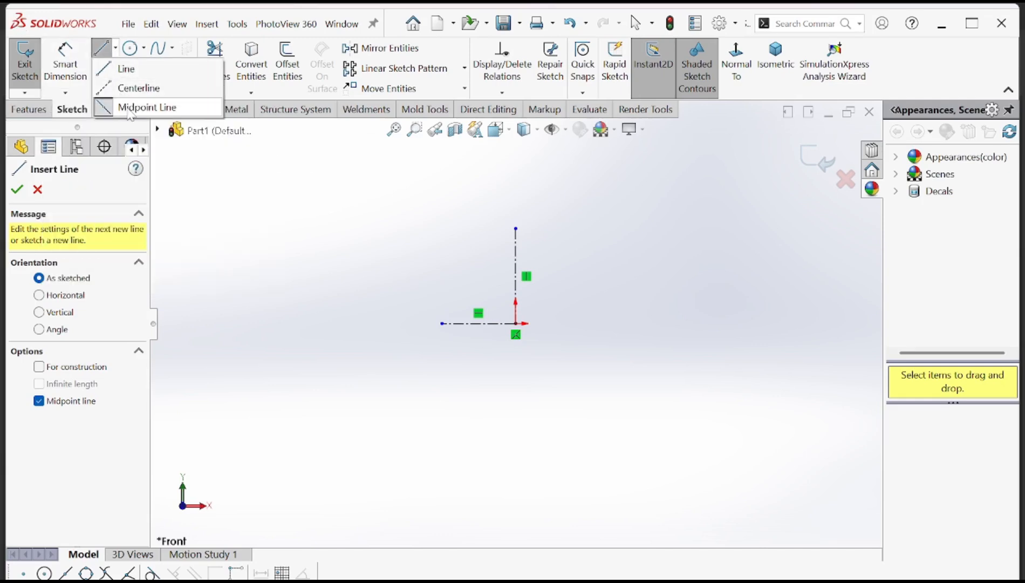
key(Escape)
click(115, 48)
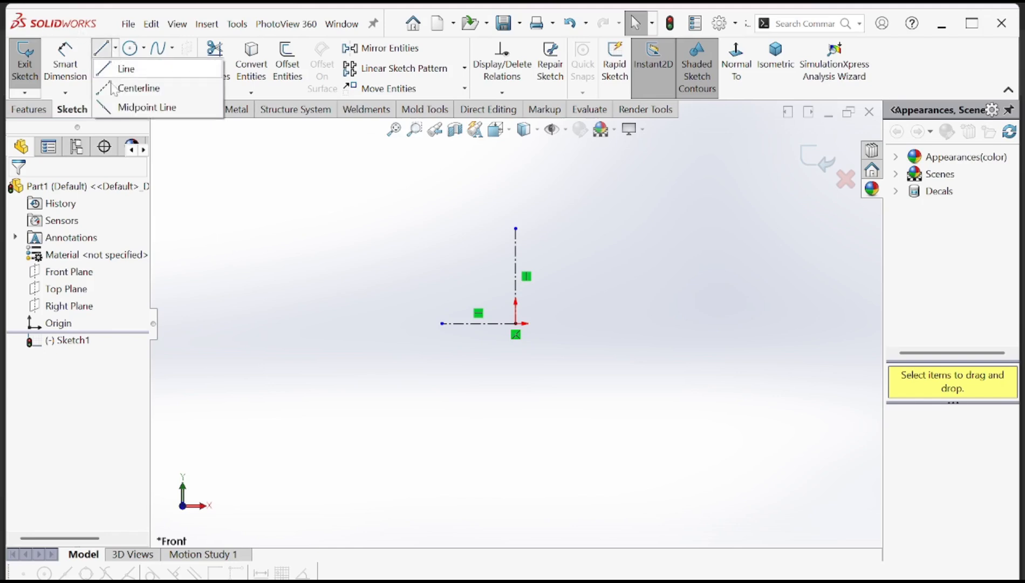
click(142, 105)
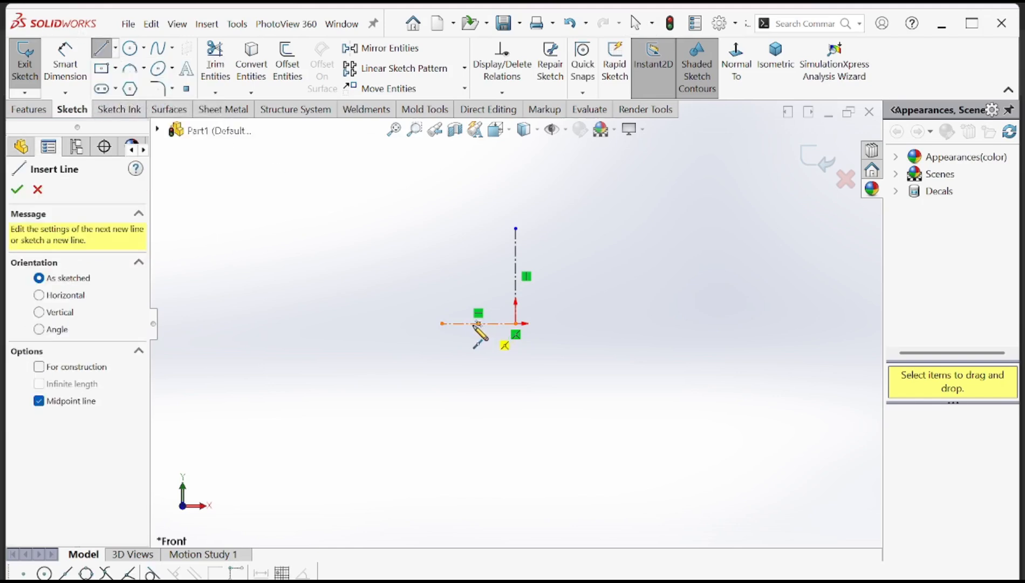
click(460, 323)
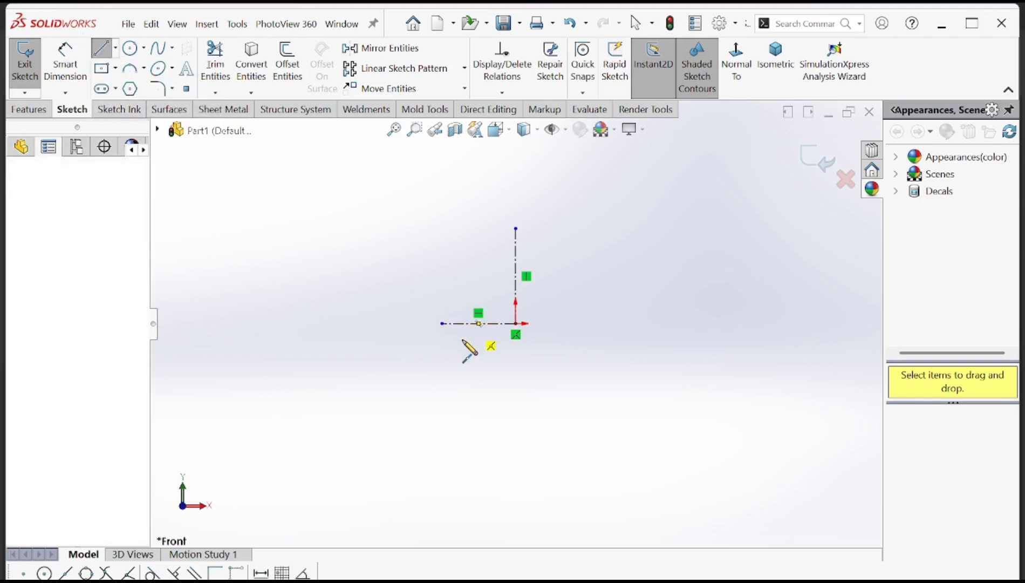
click(461, 372)
right_click(306, 267)
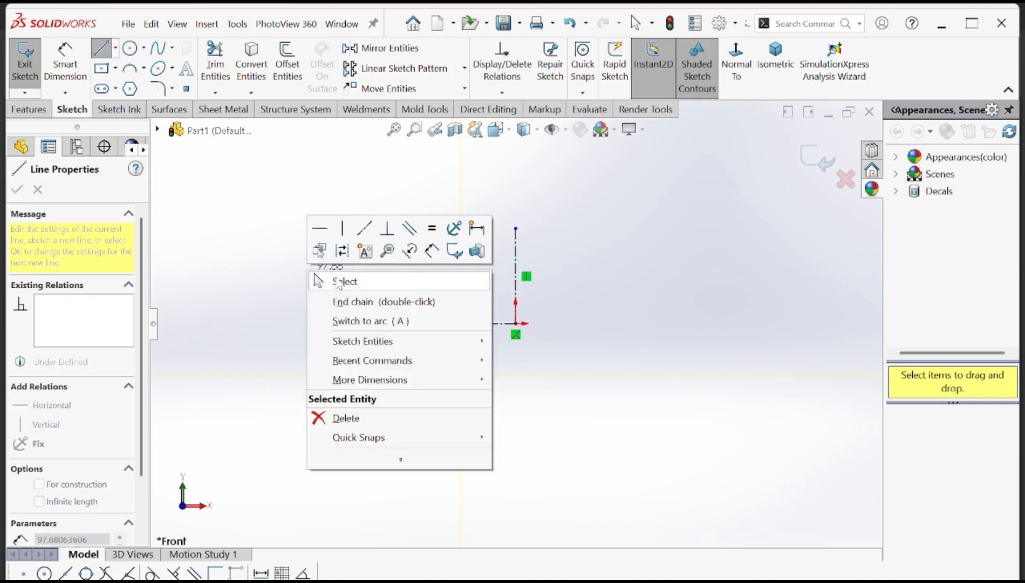
click(339, 281)
scroll(452, 328, down, 6)
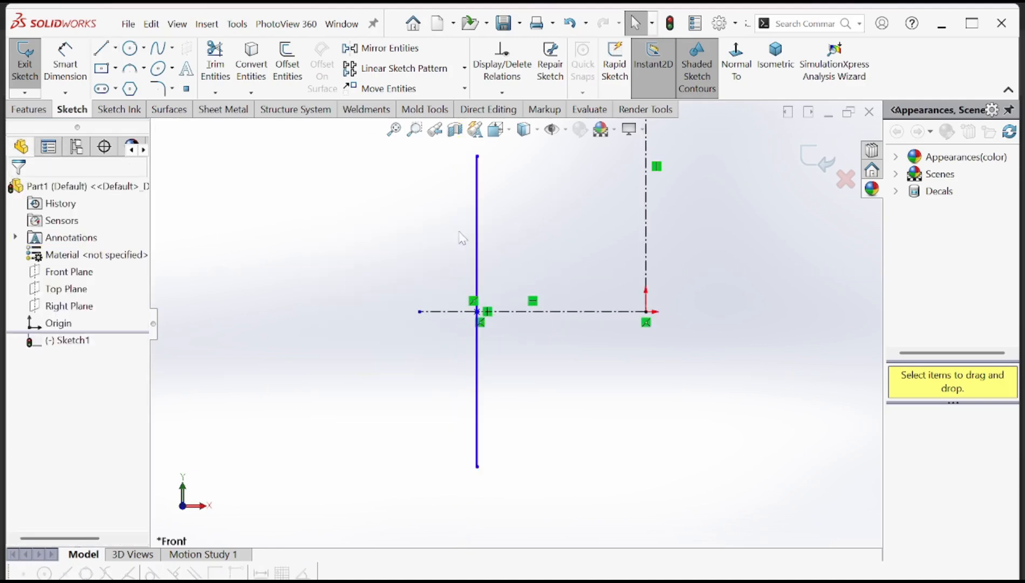
- Mirror the solid vertical line about the vertical centerline, keeping the original as a copy
click(477, 219)
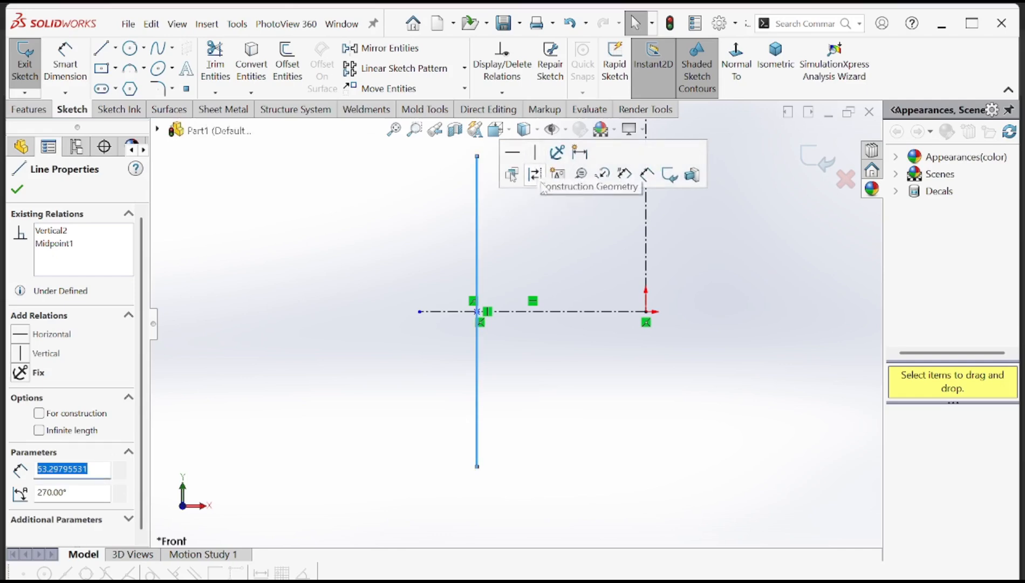
click(534, 232)
scroll(529, 270, up, 3)
scroll(528, 265, up, 4)
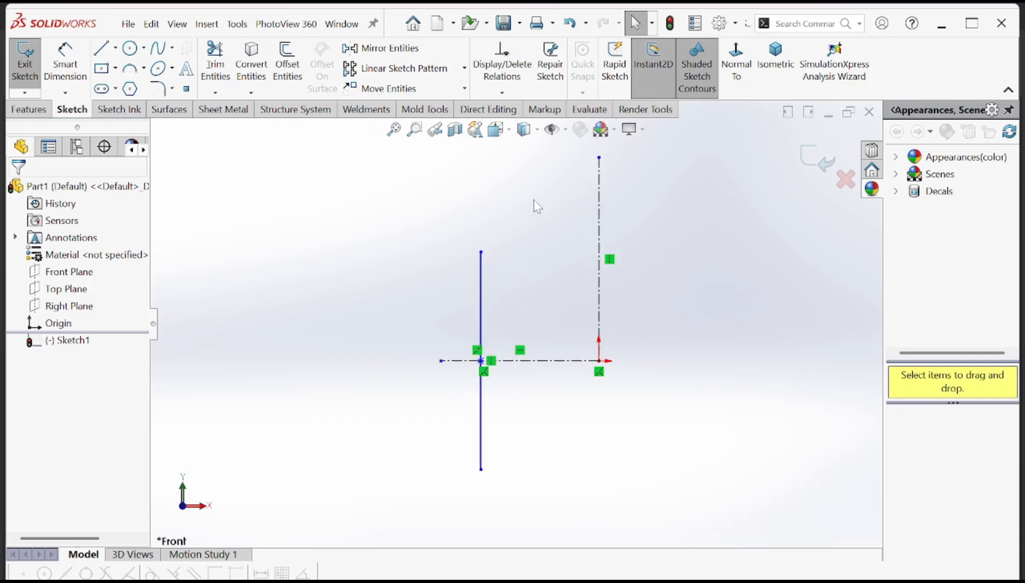
scroll(568, 362, down, 2)
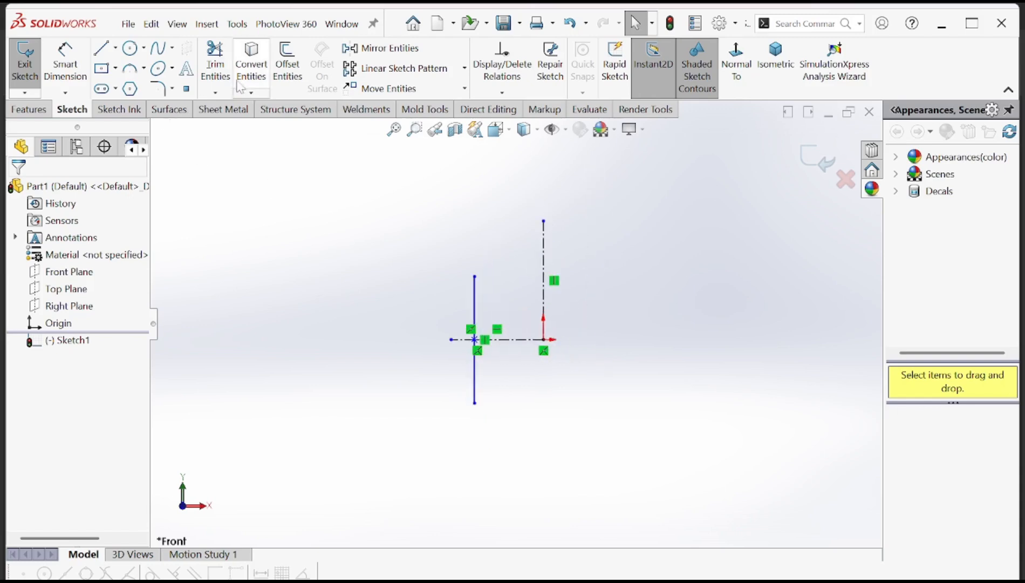
click(382, 48)
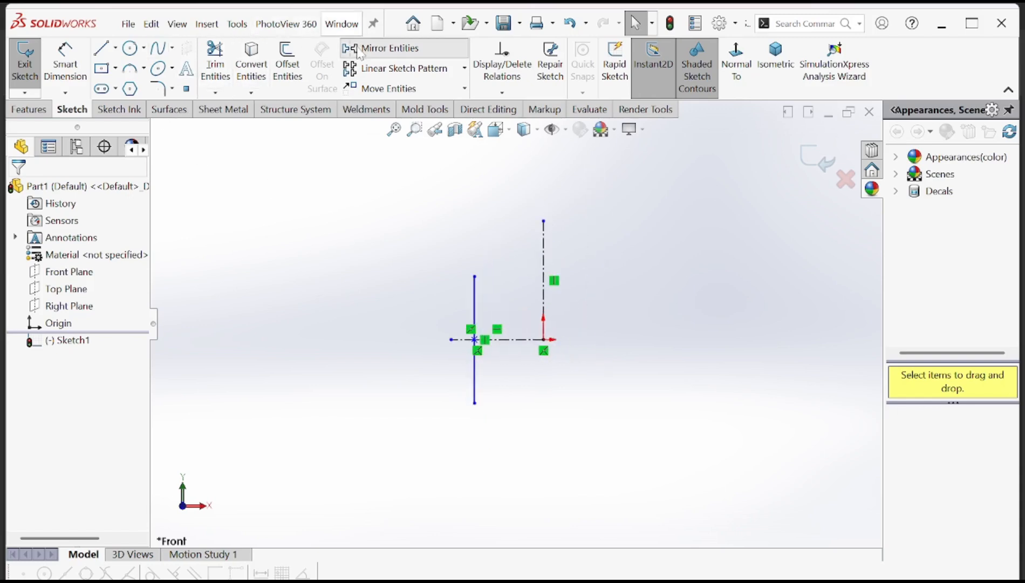
click(474, 306)
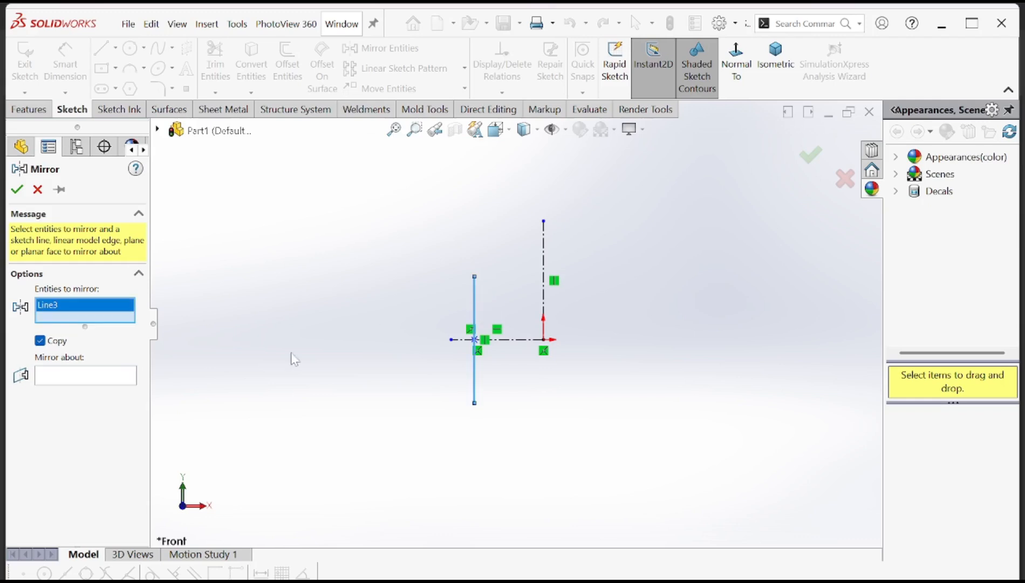
click(86, 378)
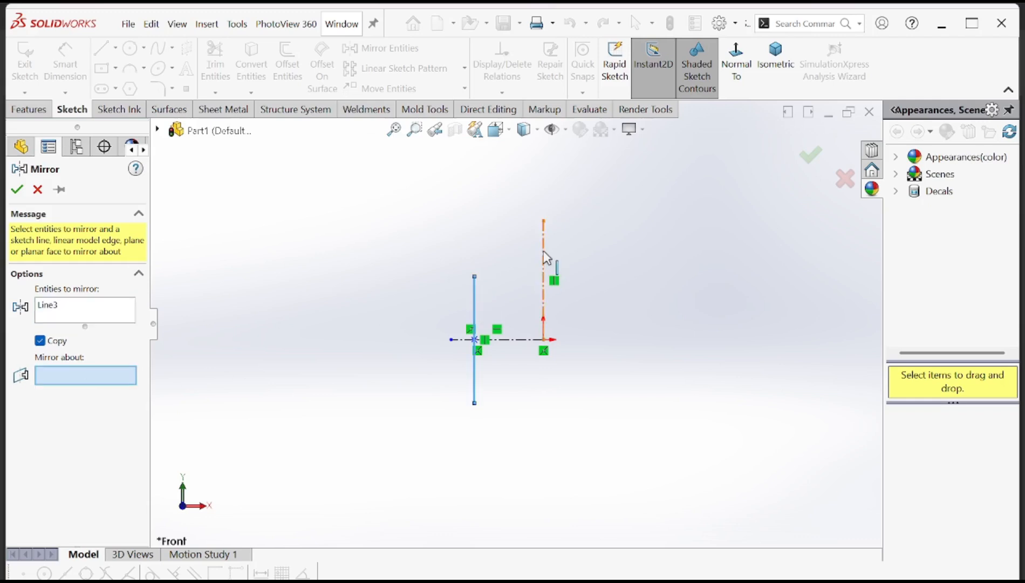
click(544, 252)
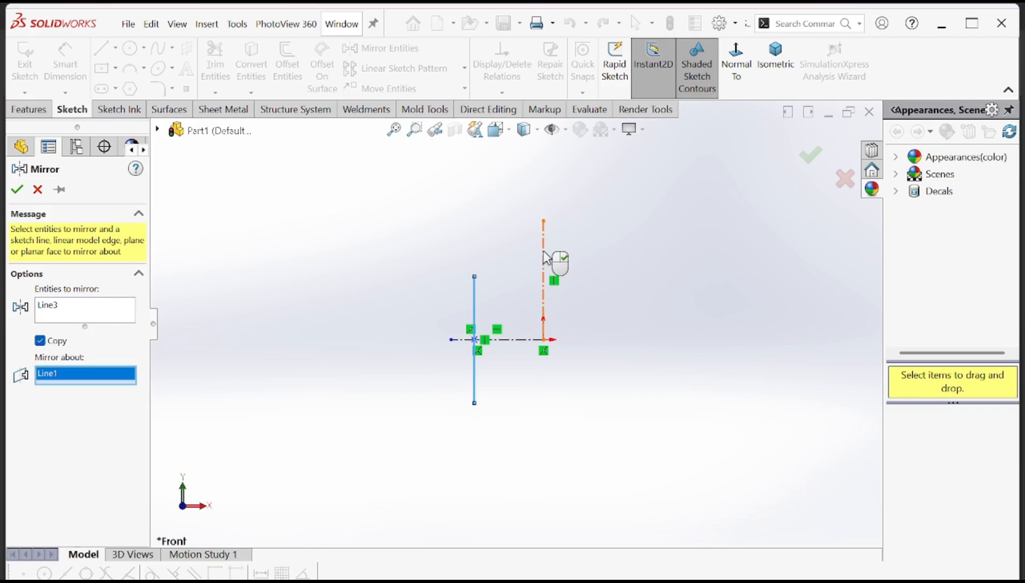
click(16, 190)
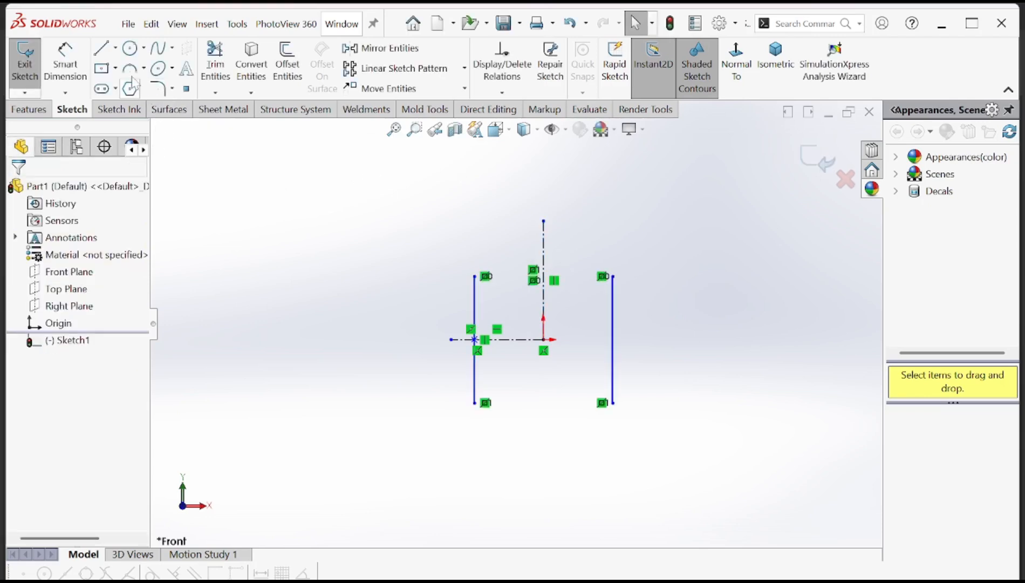
- Check the front views in the PDF drawing, and dimension the left vertical line's length as 20 mm
key(alt+Tab)
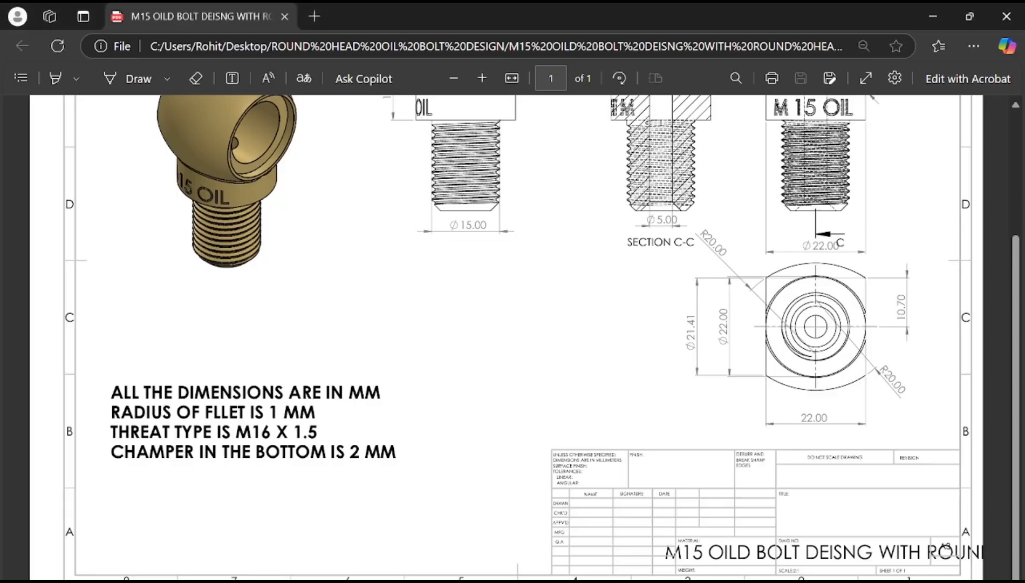
scroll(451, 216, up, 3)
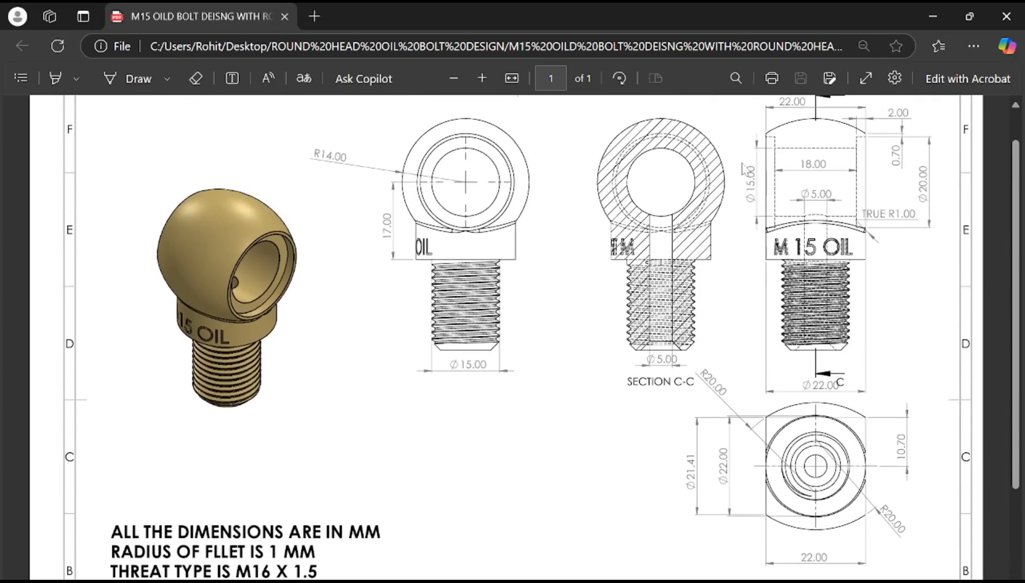
click(453, 80)
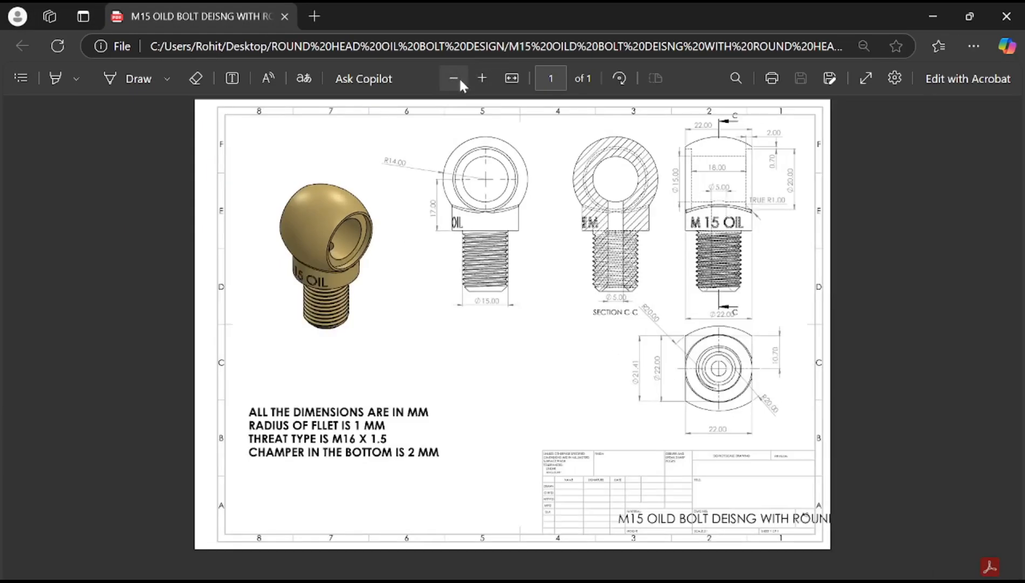
click(482, 78)
click(481, 79)
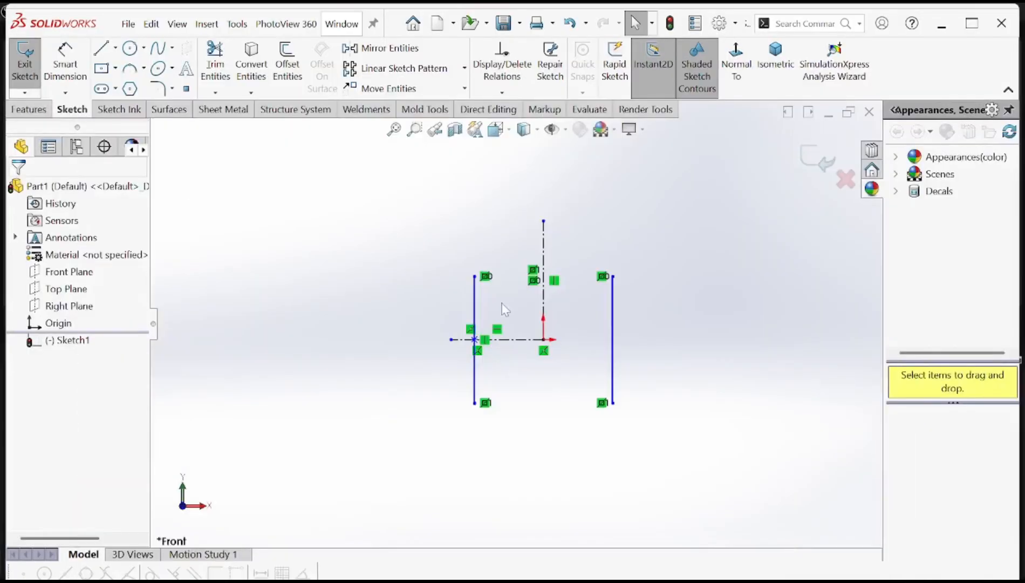
key(d)
click(475, 318)
click(389, 323)
text(20)
key(Return)
- Dimension the horizontal distance between the two vertical lines as 22 mm
click(475, 309)
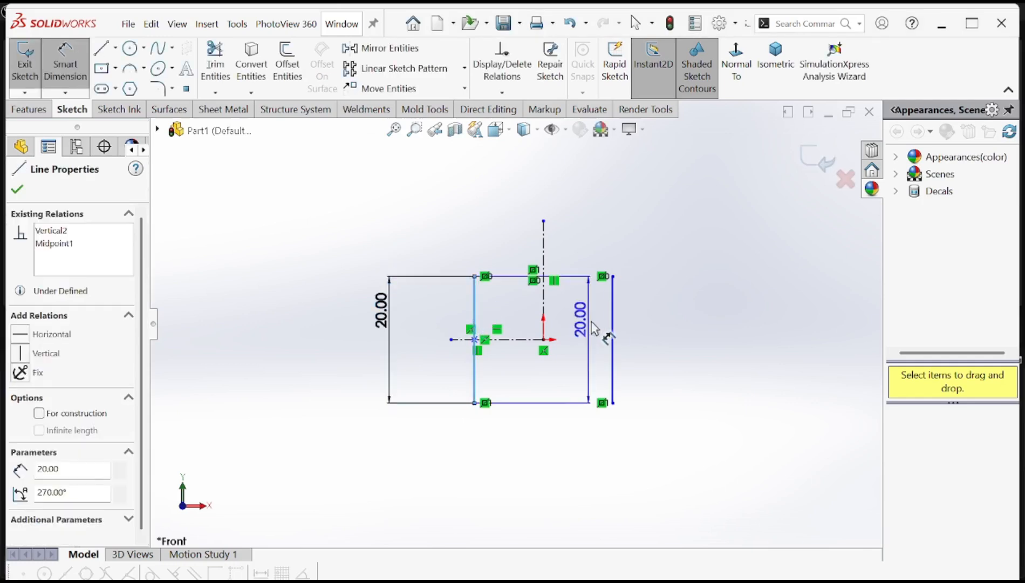
click(613, 340)
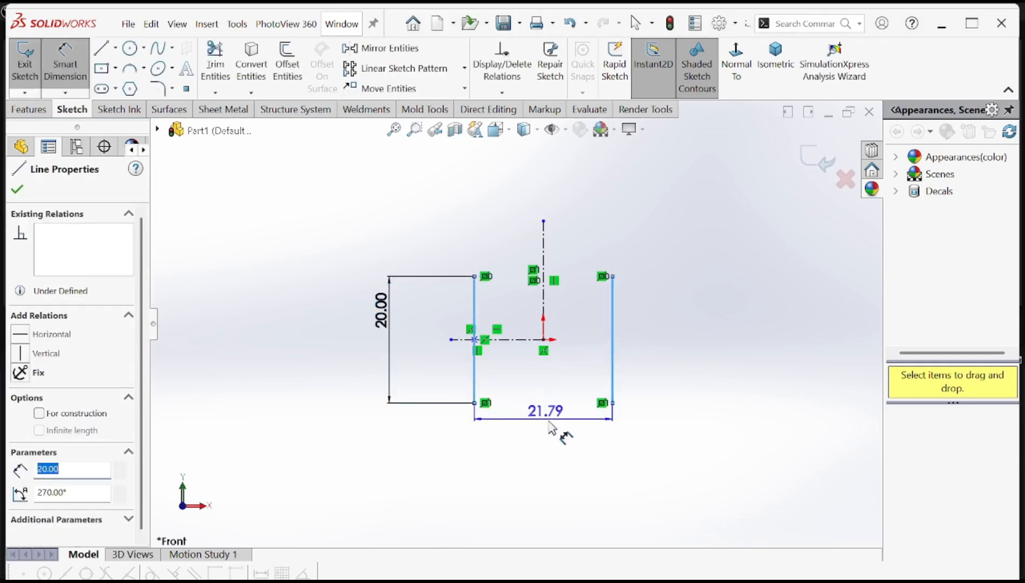
click(619, 510)
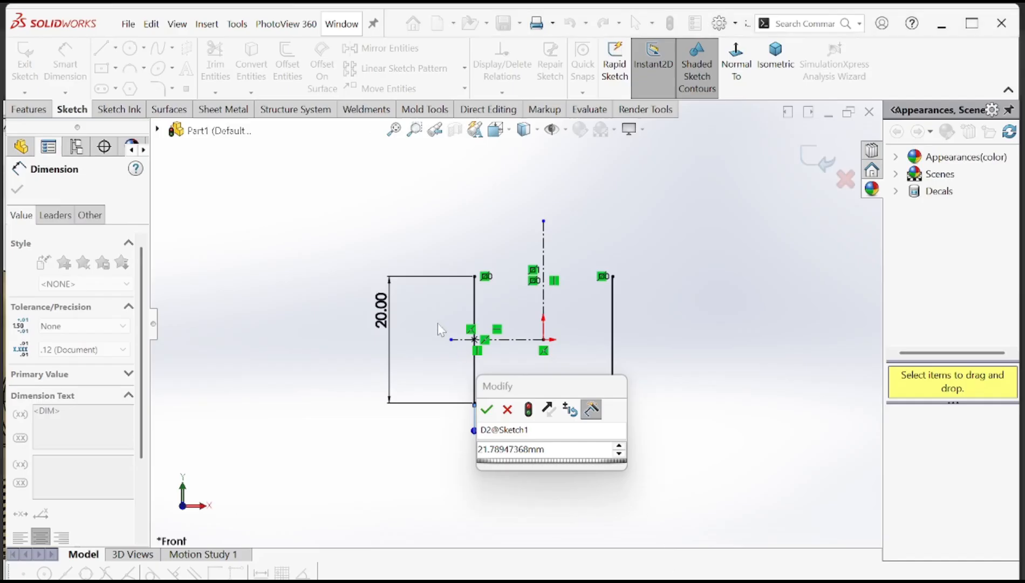
click(572, 451)
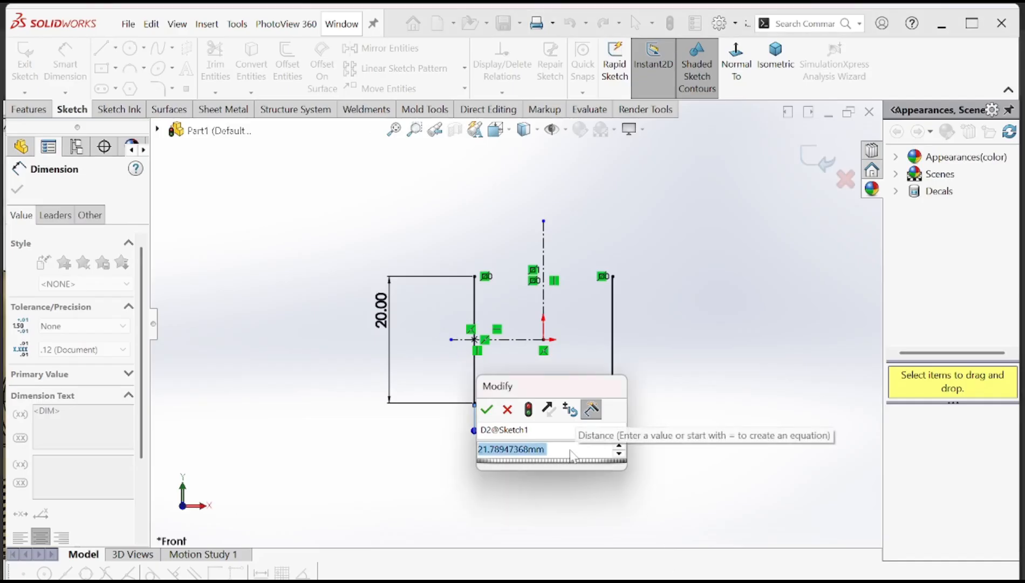
text(12)
key(Return)
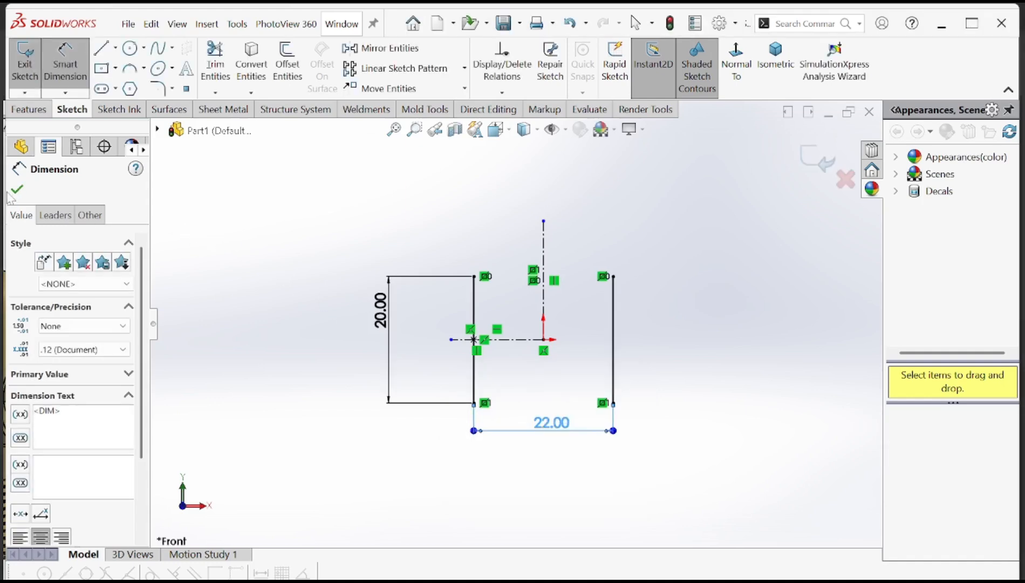
click(17, 189)
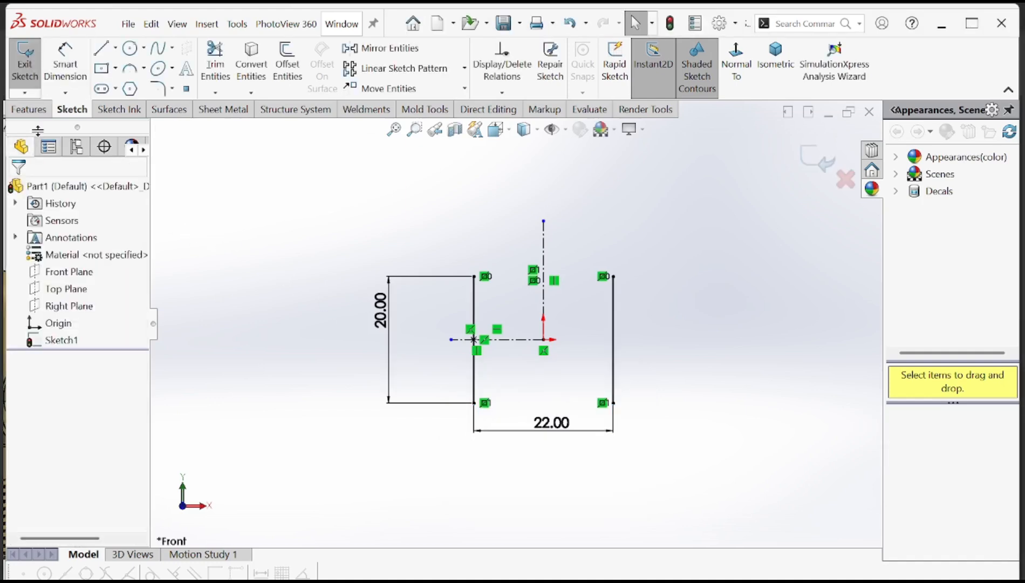
- Draw a three-point arc of about 28 mm radius bulging upward between the upper ends of the two vertical lines
click(144, 69)
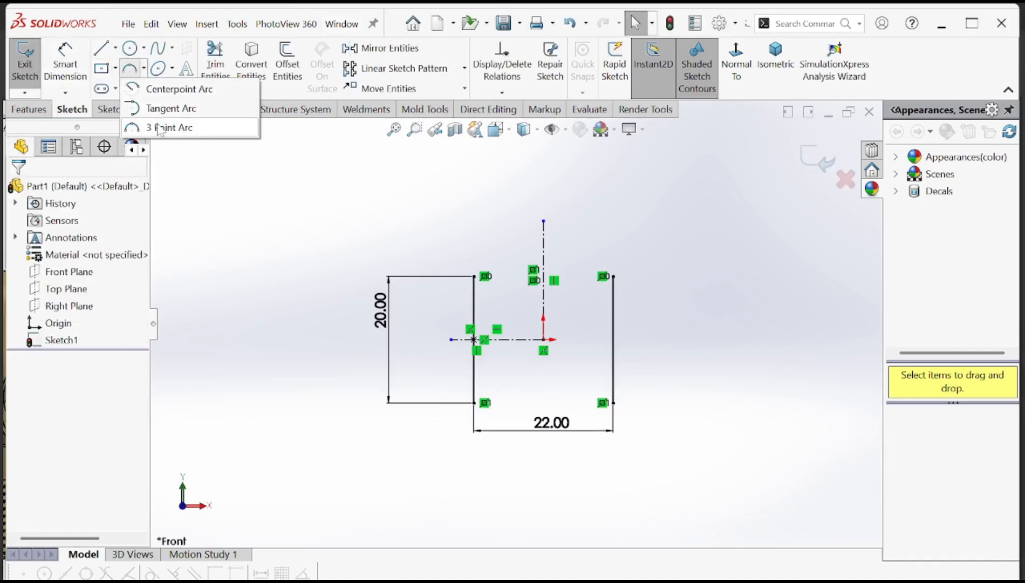
click(160, 129)
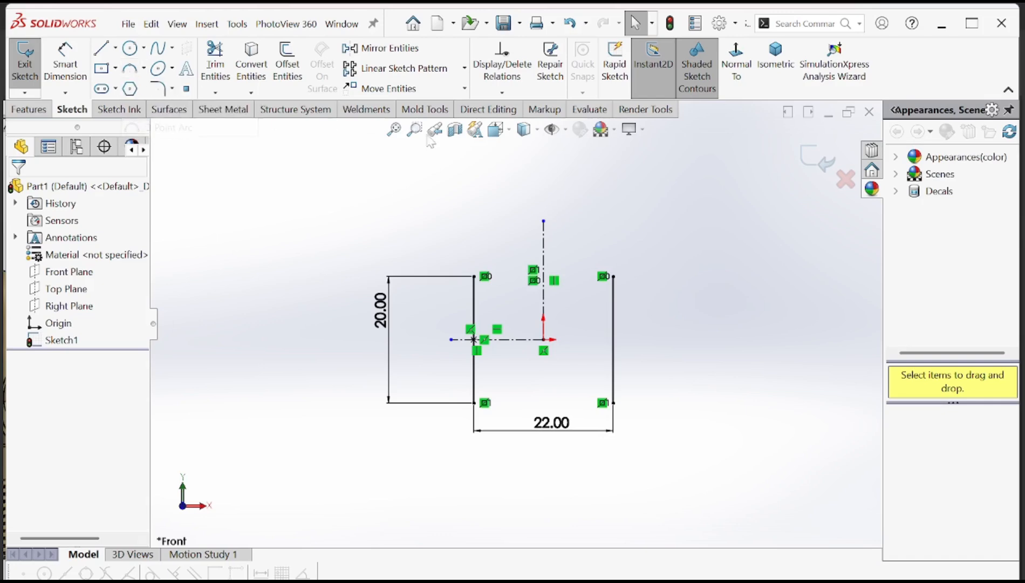
click(473, 276)
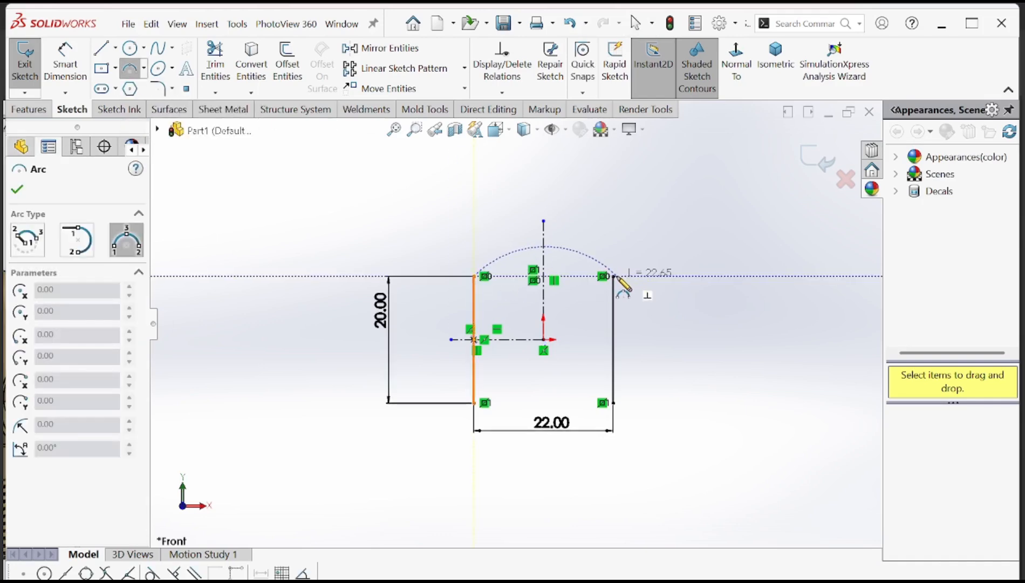
click(613, 276)
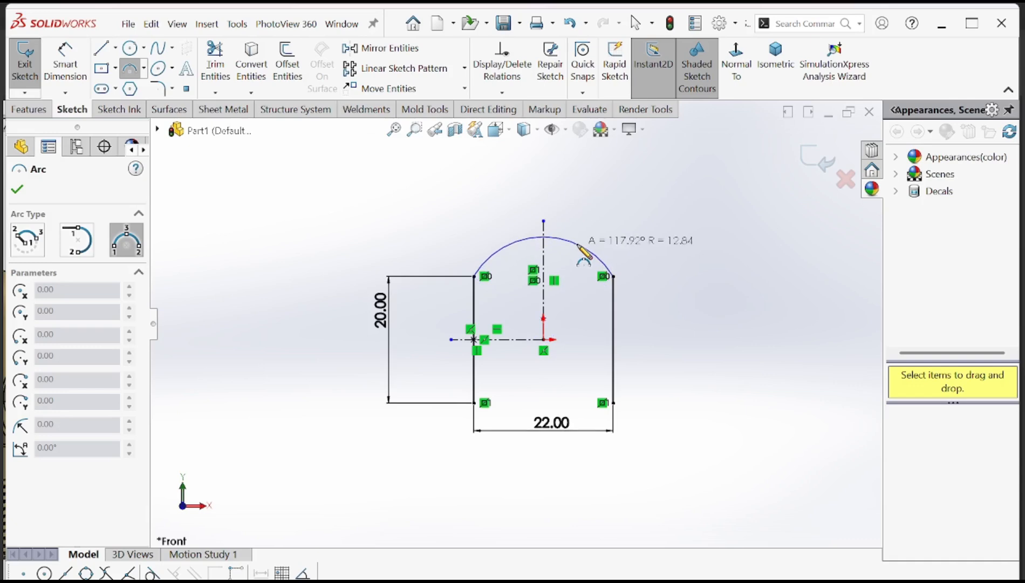
click(578, 267)
right_click(599, 213)
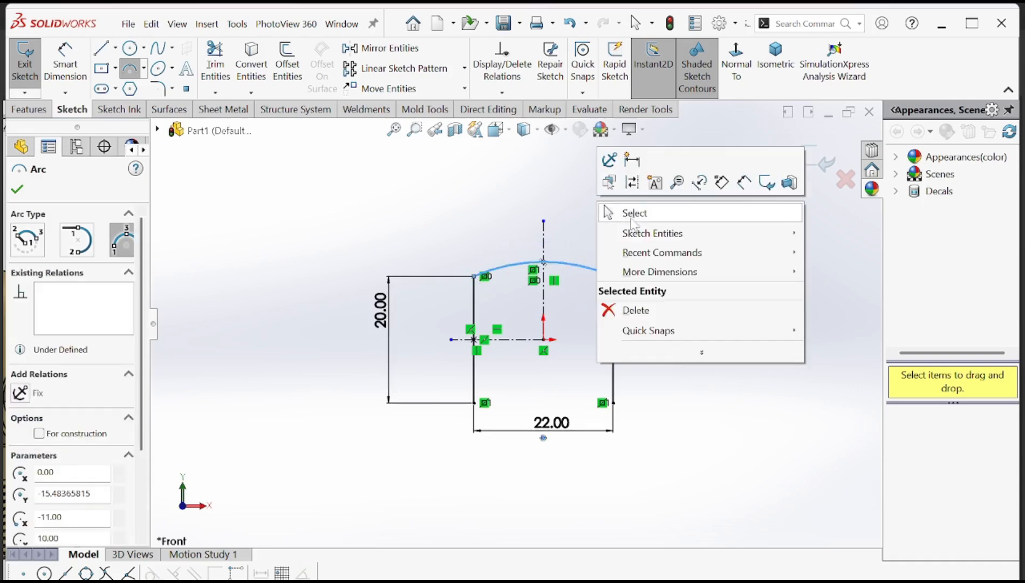
click(635, 213)
- Add a radius dimension to the upper arc and place it above the profile
scroll(594, 258, down, 3)
scroll(592, 263, up, 4)
scroll(547, 359, up, 2)
scroll(530, 411, down, 3)
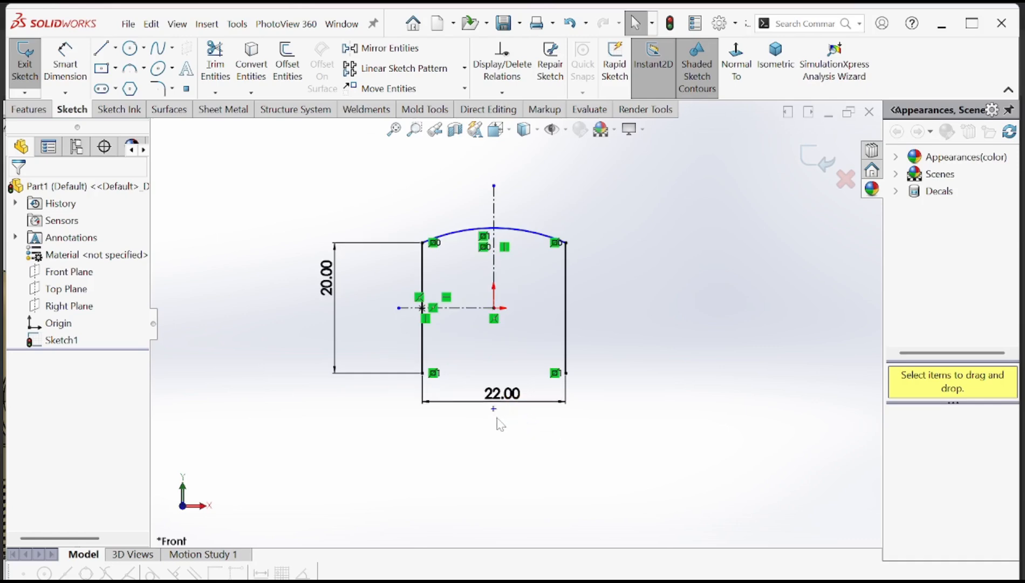
click(65, 67)
click(521, 225)
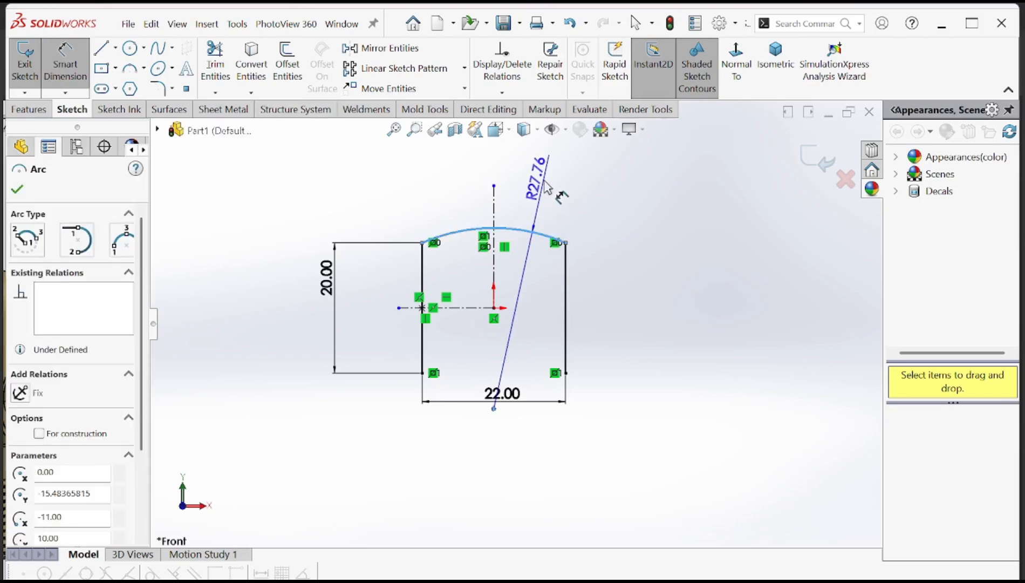
click(532, 172)
- Examine the head's side view and bottom view in the PDF drawing for the outer arc radius
key(alt+Tab)
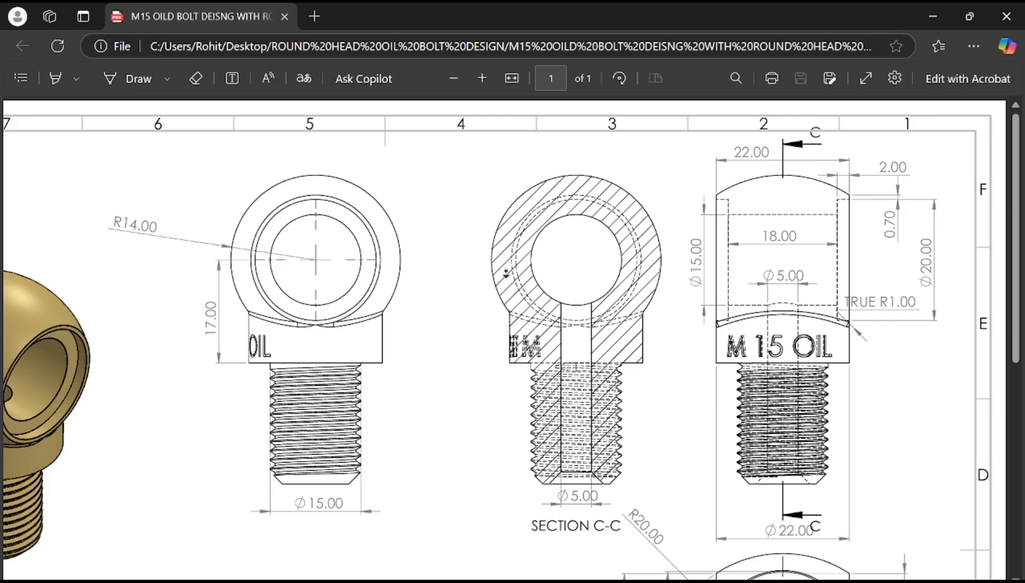
scroll(505, 271, down, 3)
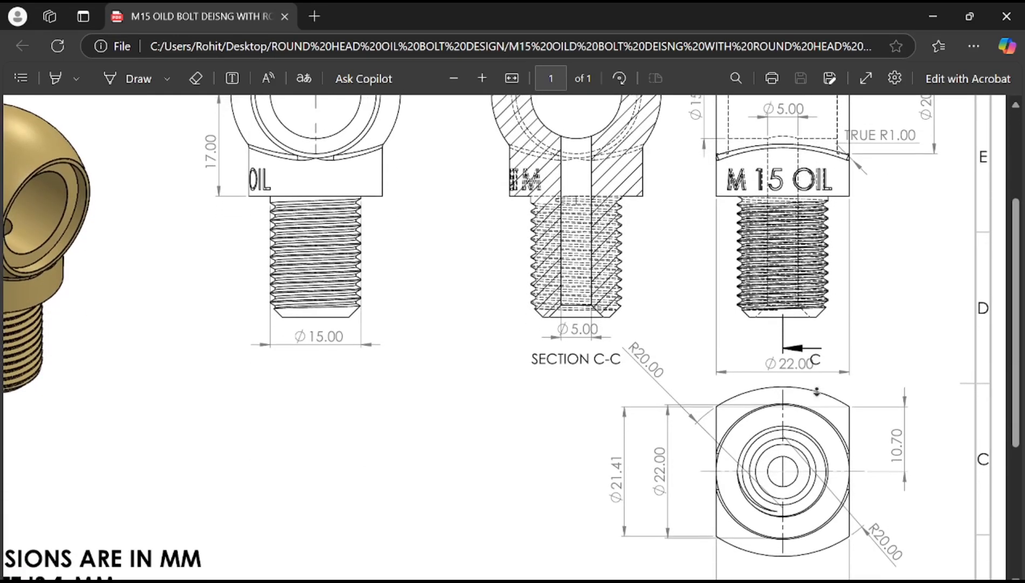
scroll(817, 390, up, 3)
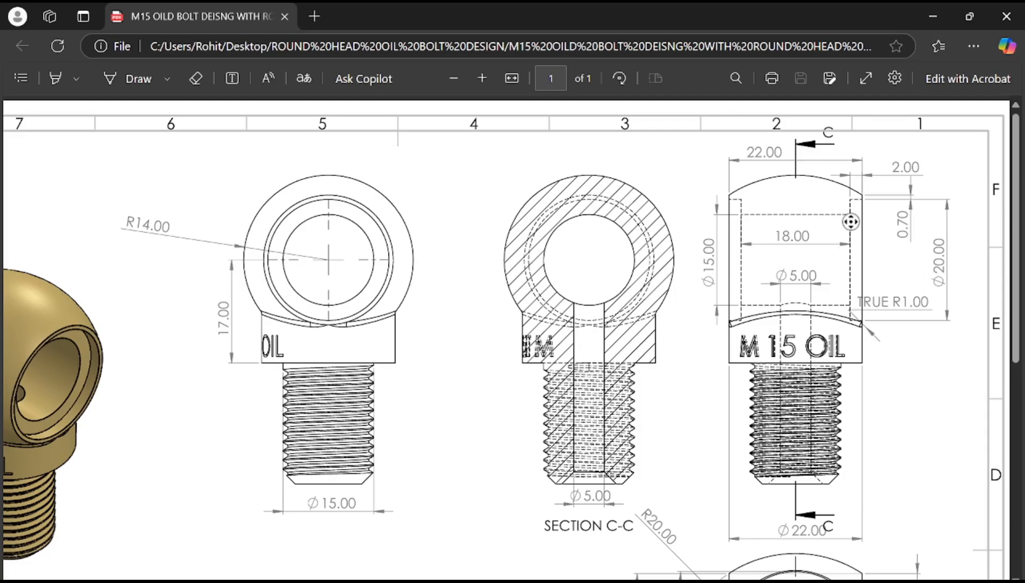
scroll(847, 270, down, 2)
scroll(857, 285, down, 1)
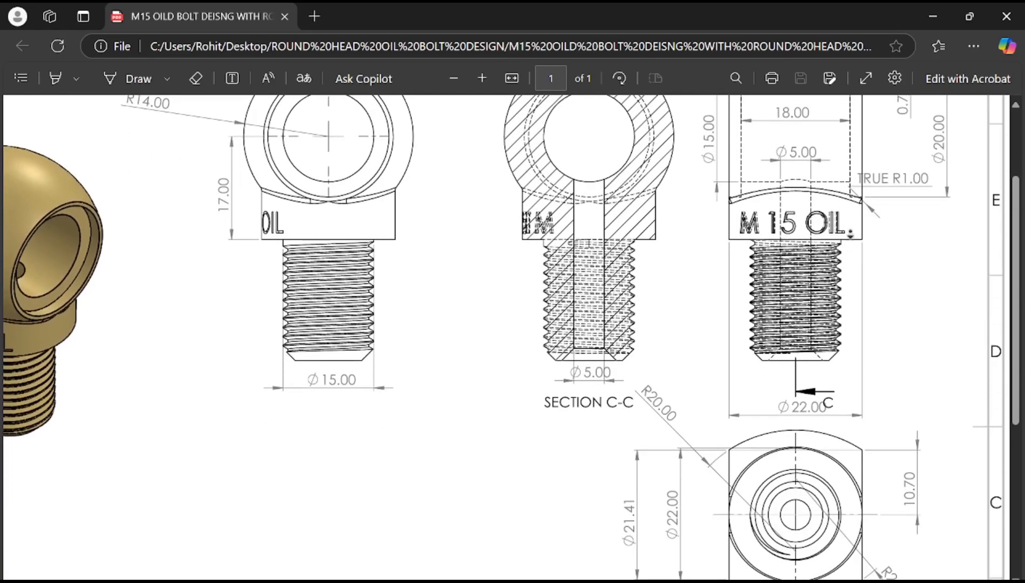
scroll(887, 294, down, 3)
scroll(887, 313, down, 2)
scroll(880, 259, up, 6)
scroll(872, 195, down, 4)
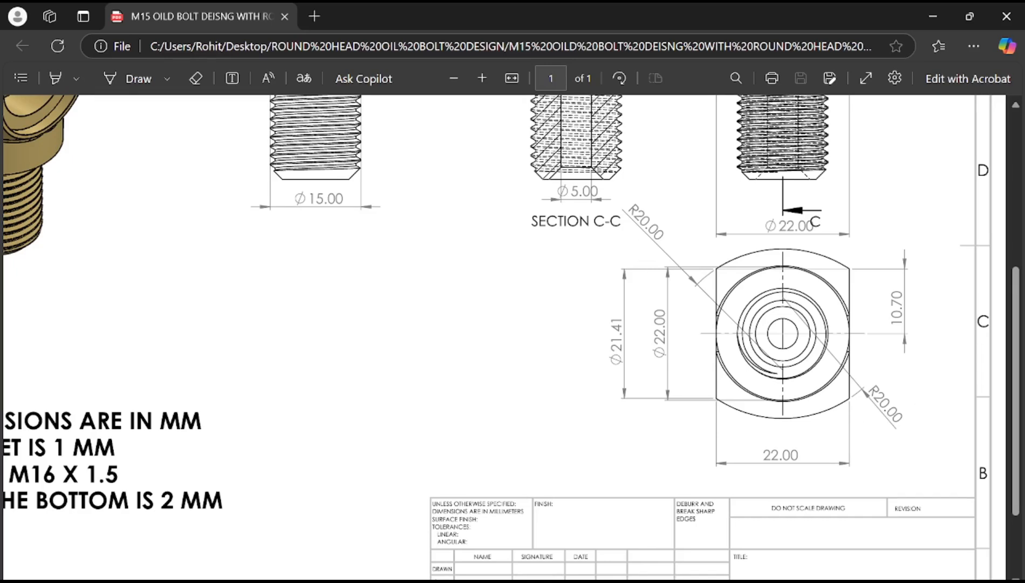
scroll(818, 275, up, 5)
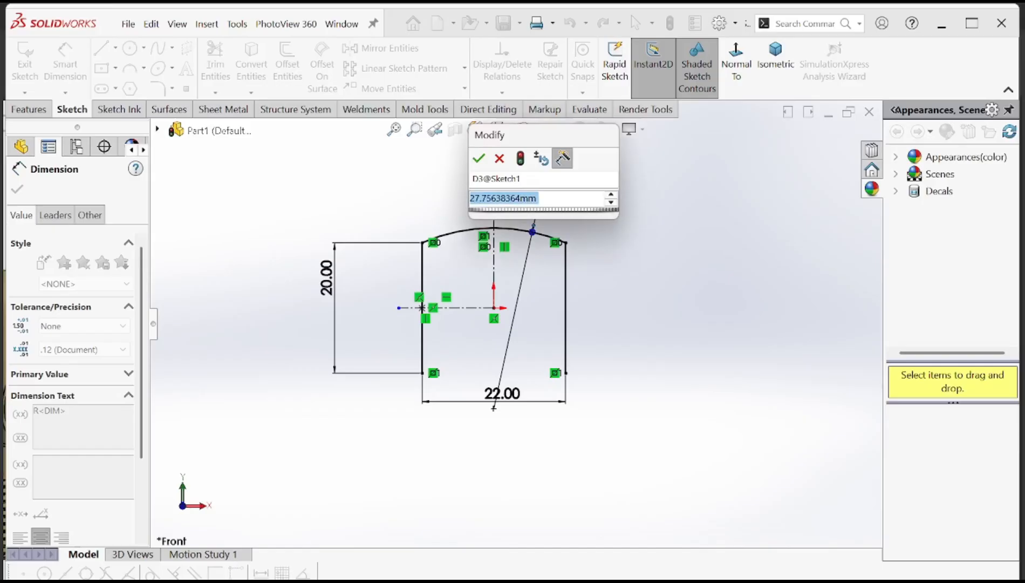
- Set the upper arc's radius to 20 mm and finish dimensioning
text(20)
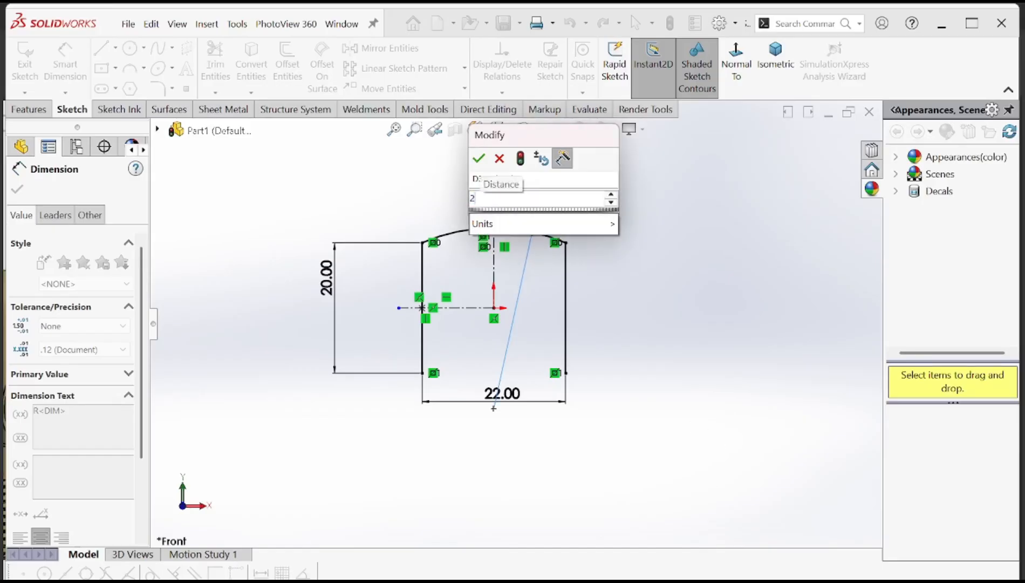
key(Return)
scroll(544, 253, down, 2)
scroll(544, 253, up, 2)
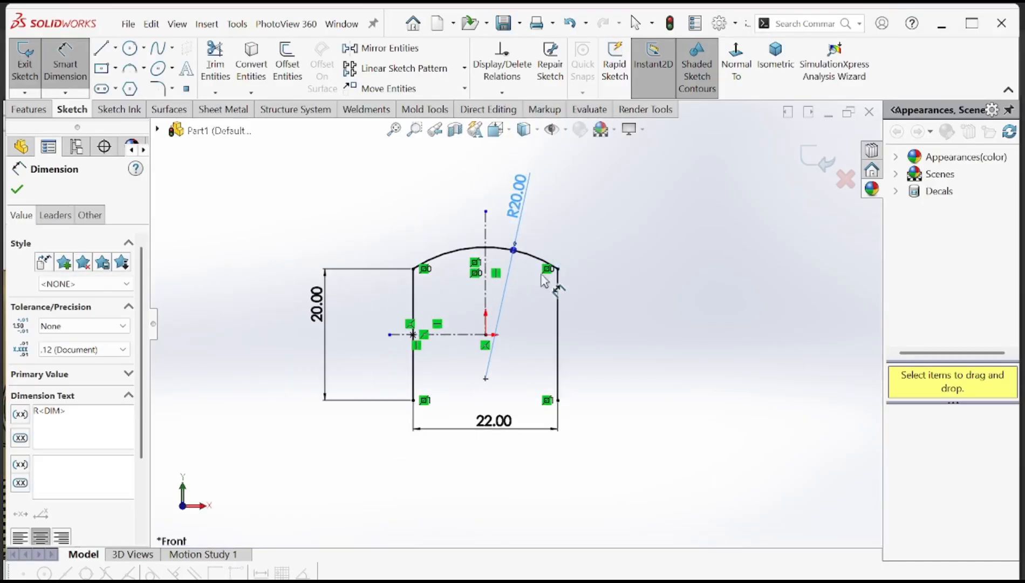
scroll(419, 399, down, 2)
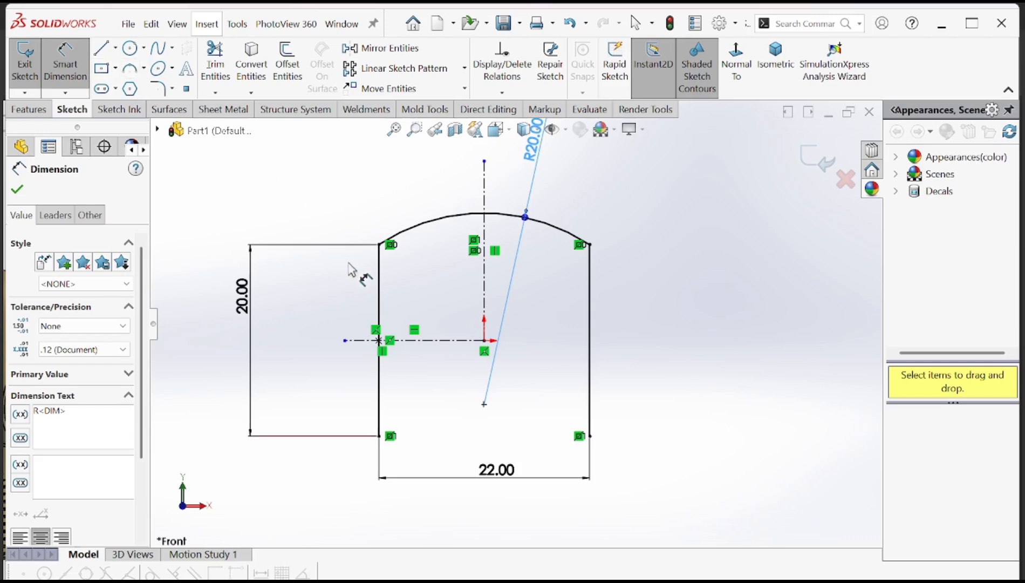
key(Escape)
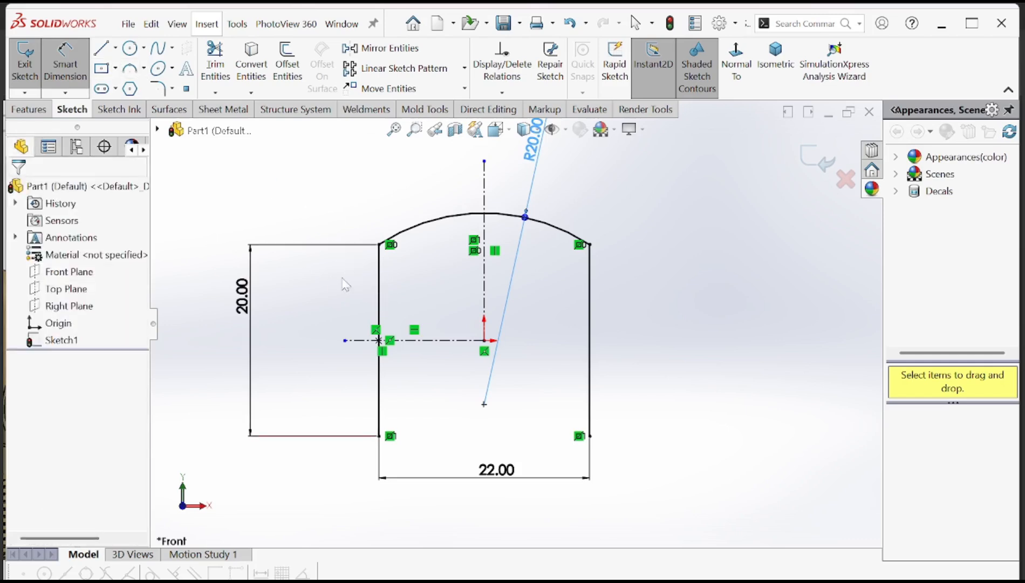
- Convert the left and right vertical lines to construction geometry
click(384, 286)
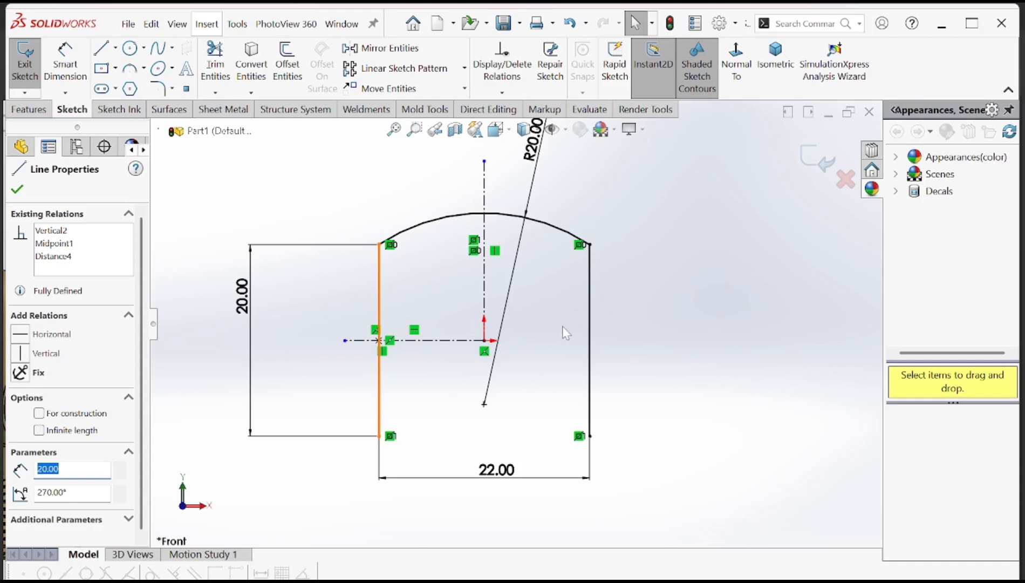
key(Escape)
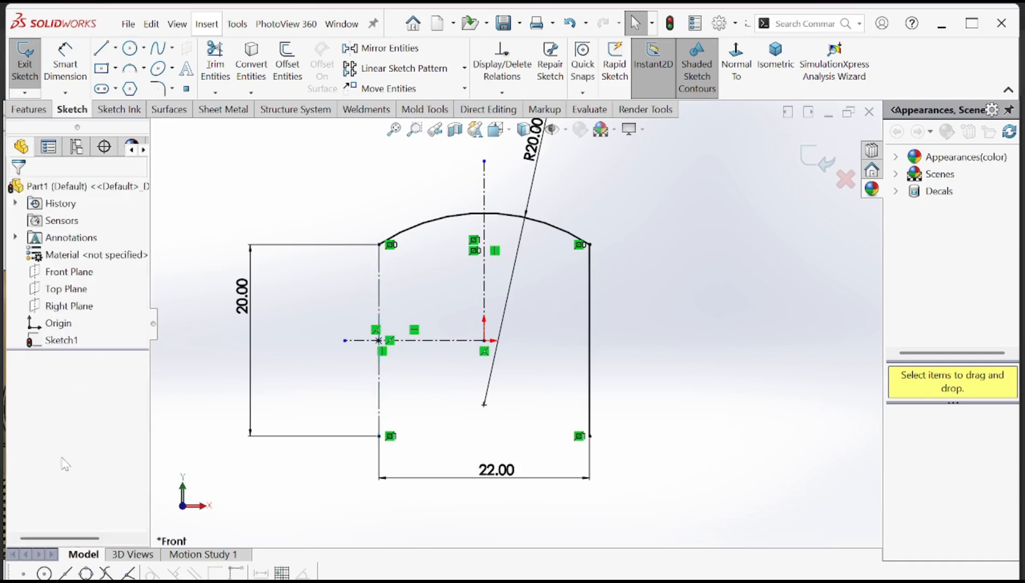
click(588, 297)
click(650, 263)
key(Escape)
click(101, 47)
scroll(335, 208, down, 3)
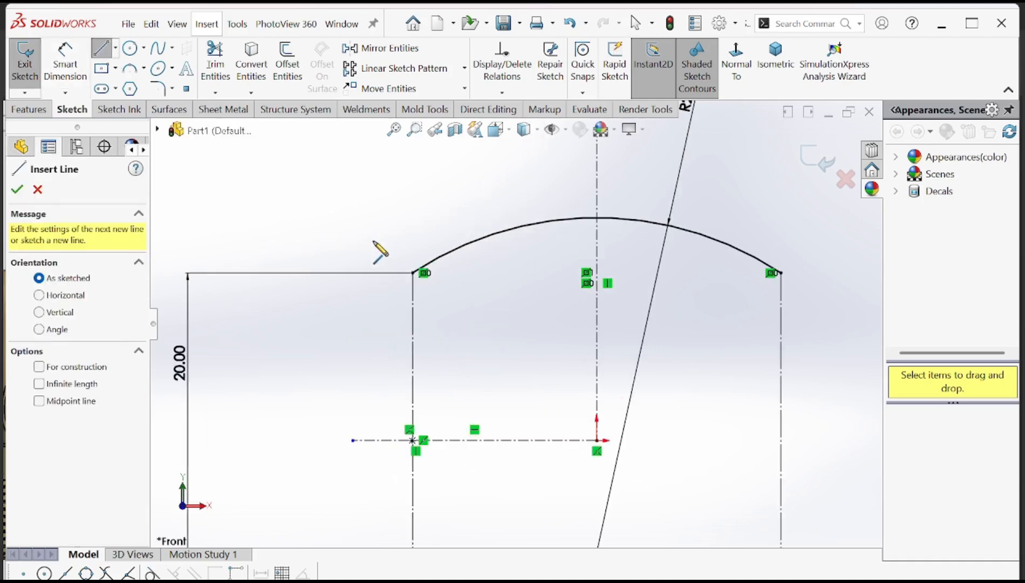
key(Escape)
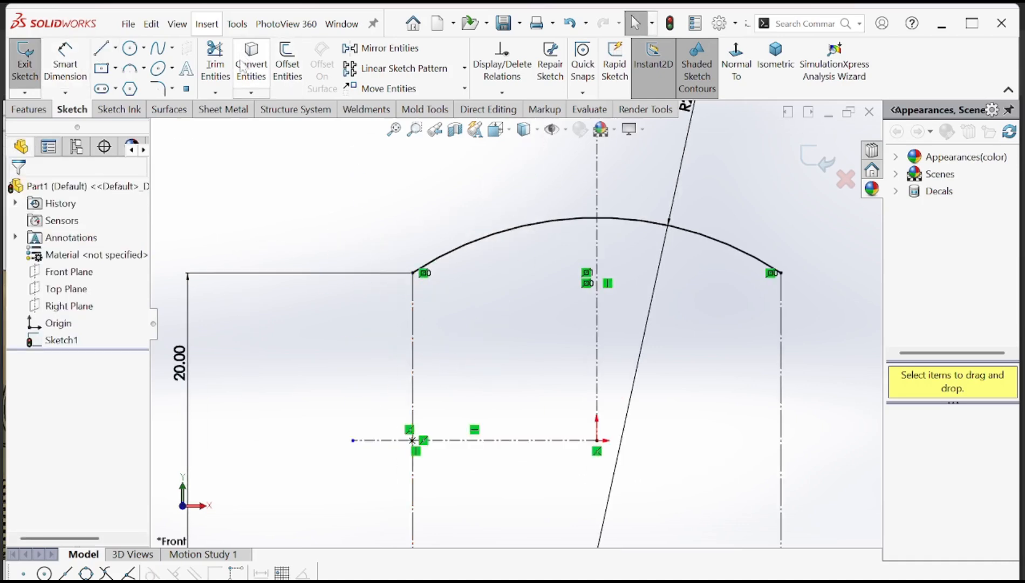
click(286, 67)
click(415, 332)
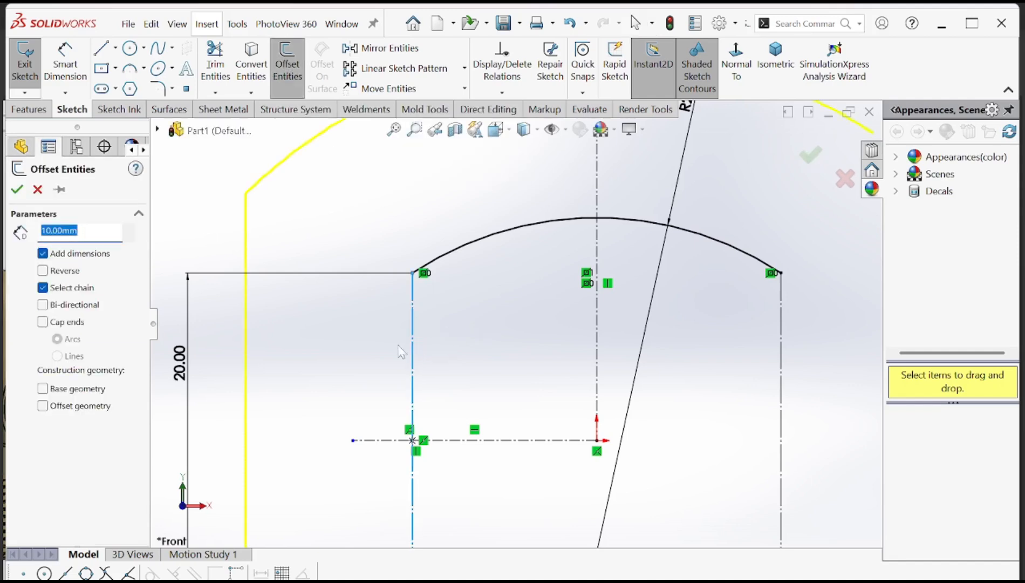
scroll(367, 262, up, 5)
click(43, 270)
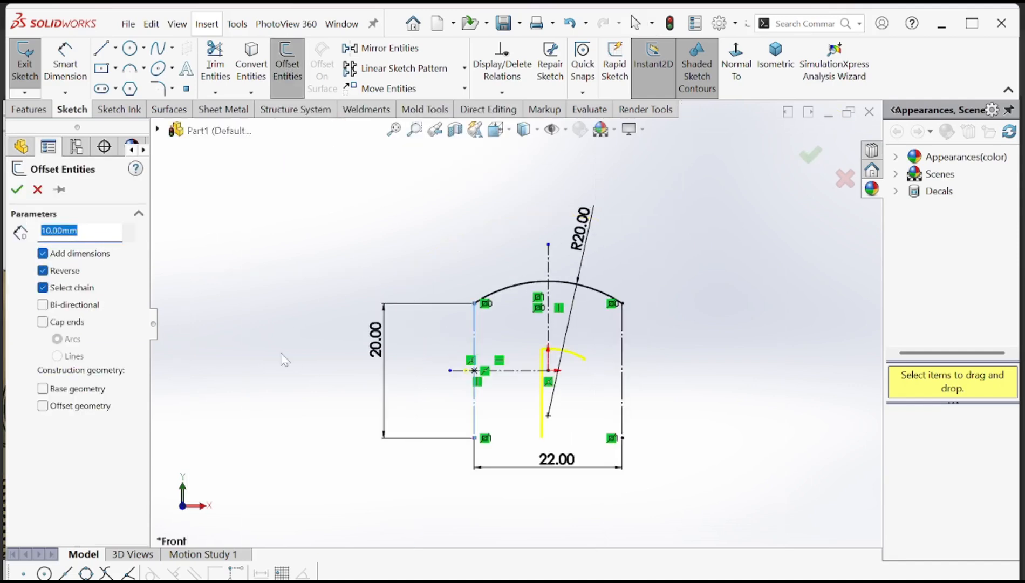
click(38, 190)
- Sketch a stepped line from the arc's left end, about 1.3 mm down, about 2 mm inward, and down to the horizontal centreline
scroll(507, 431, up, 3)
click(101, 47)
scroll(422, 216, up, 4)
click(507, 238)
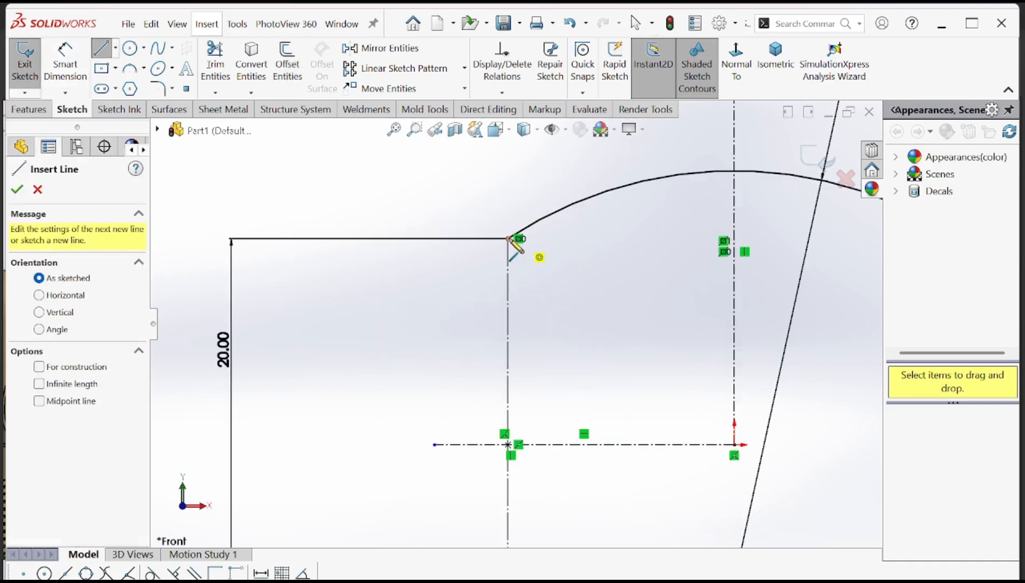
click(509, 265)
click(550, 265)
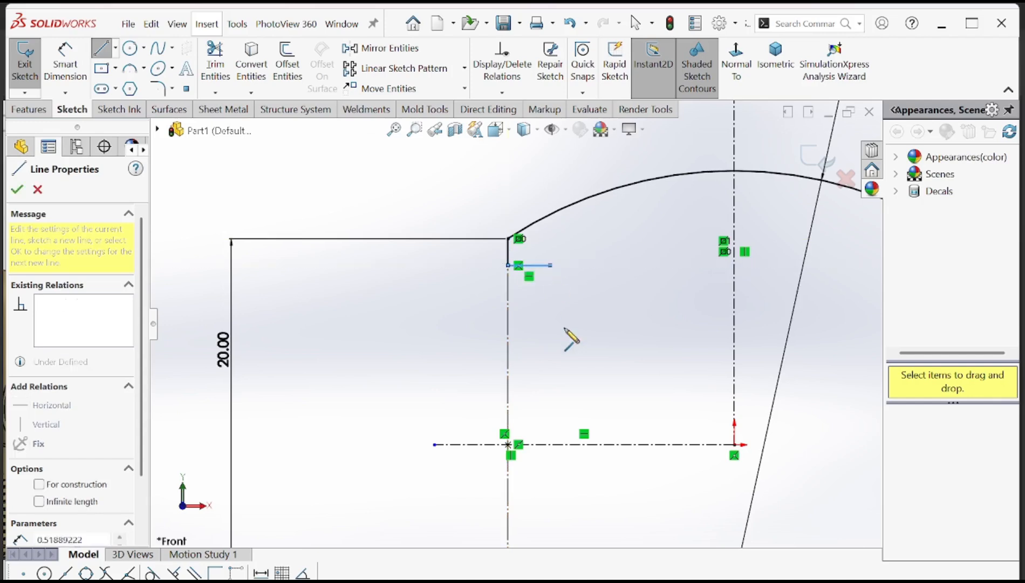
click(551, 443)
right_click(579, 278)
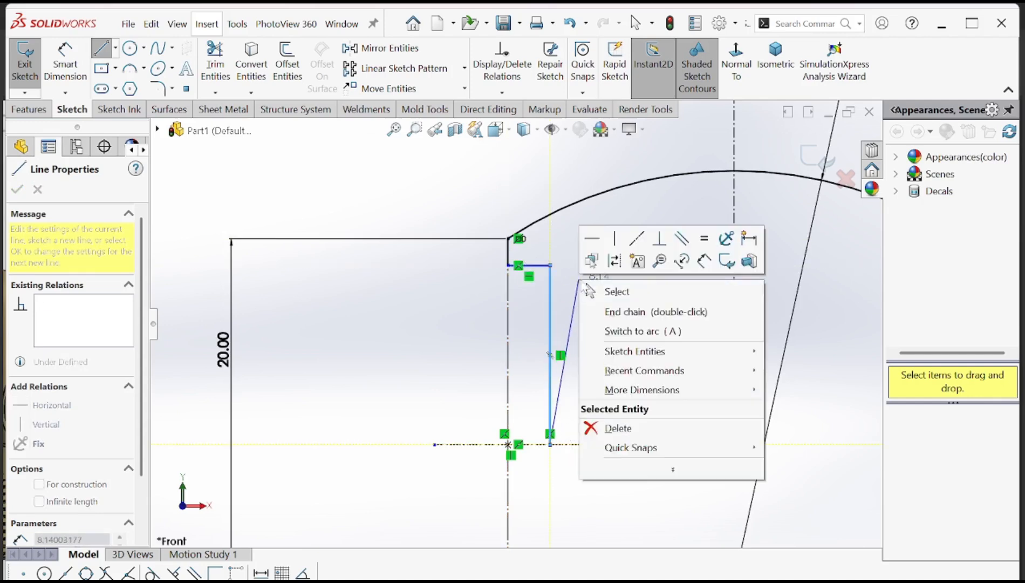
click(605, 294)
scroll(516, 322, down, 4)
scroll(647, 337, down, 1)
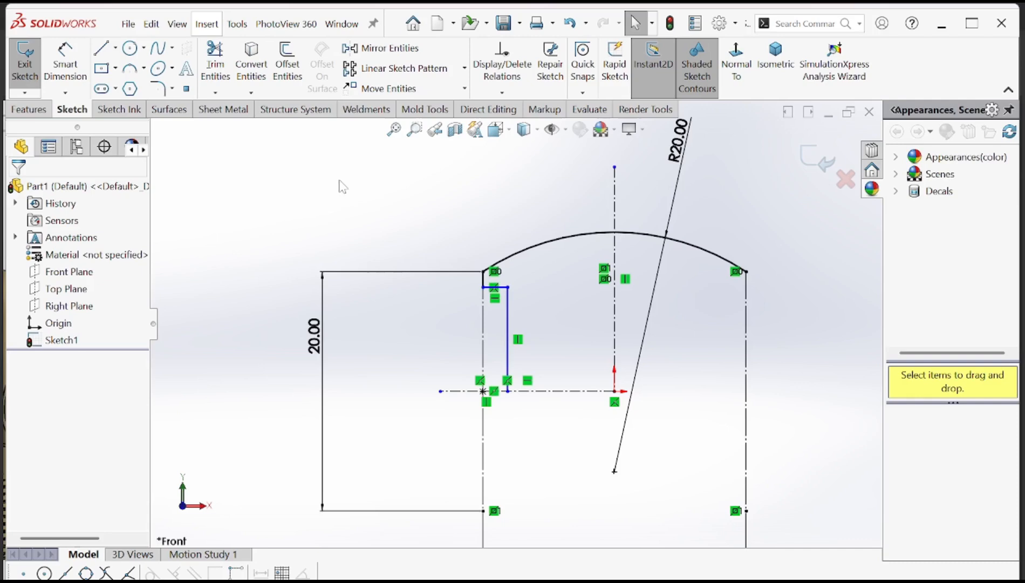
scroll(549, 332, up, 3)
scroll(541, 325, down, 4)
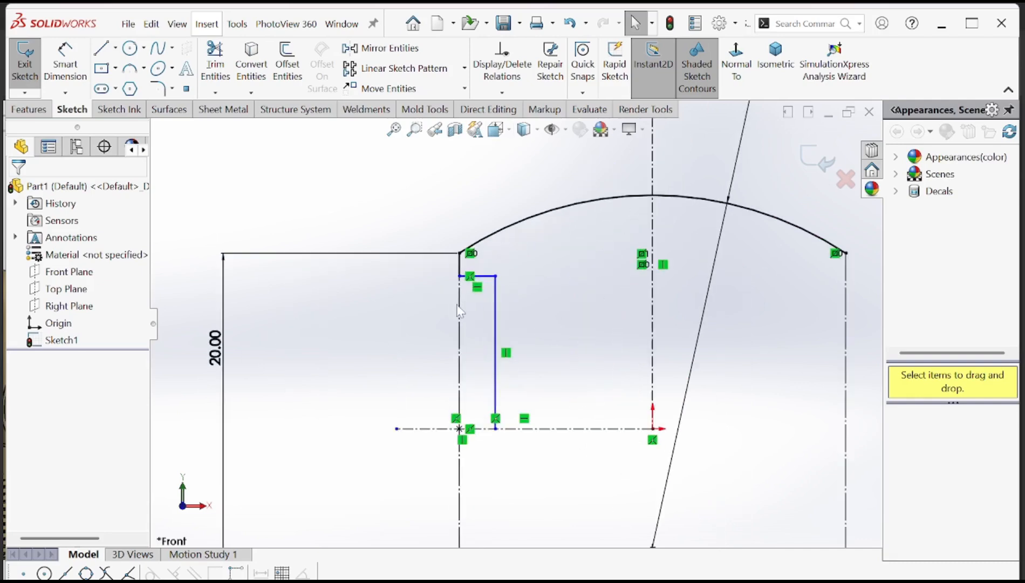
- Examine the head's side view in the PDF drawing for the depth and height of the end recess
key(alt+Tab)
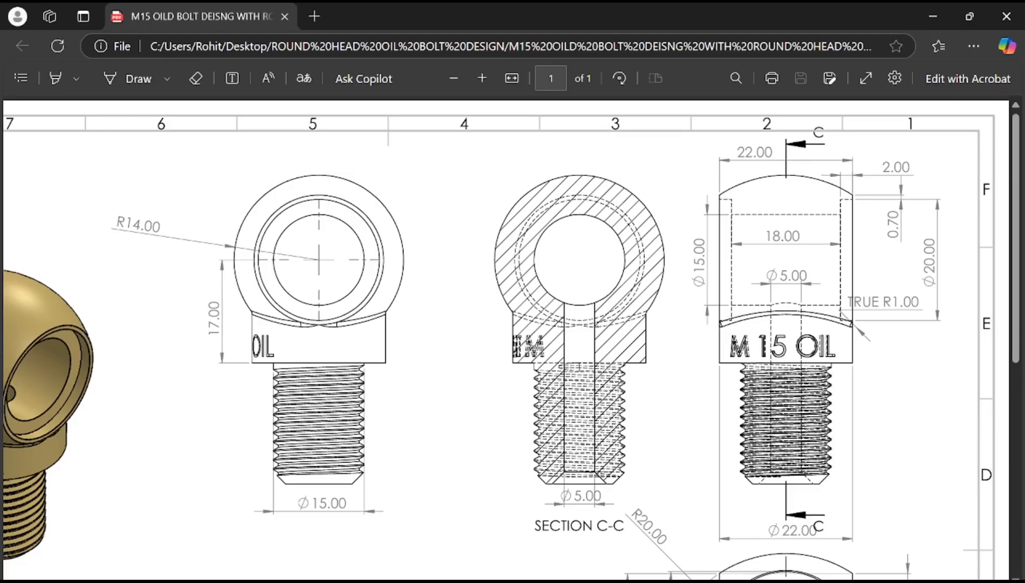
click(482, 78)
scroll(507, 340, right, 4)
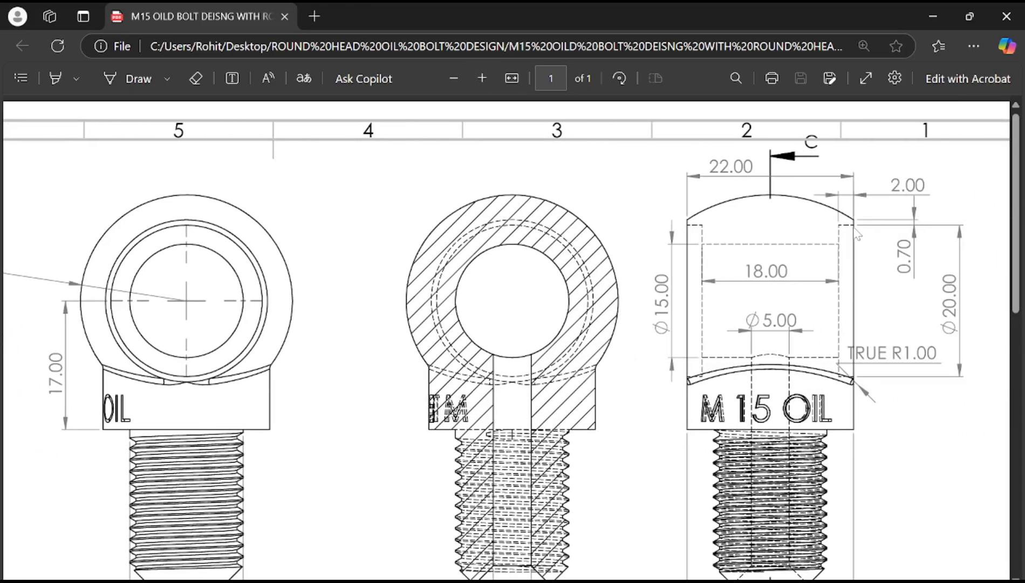
click(482, 78)
click(482, 79)
scroll(540, 213, right, 12)
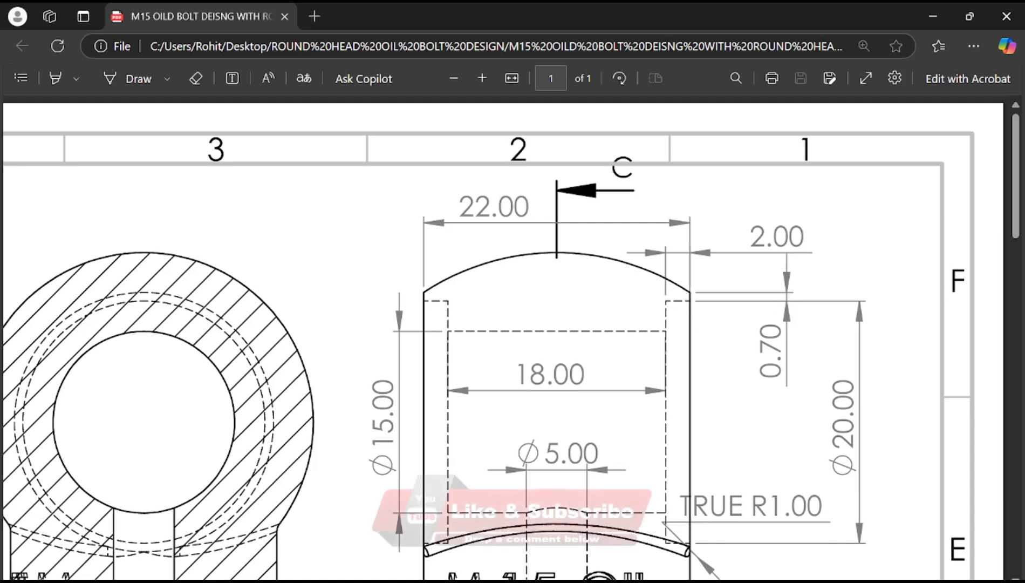
key(alt+Tab)
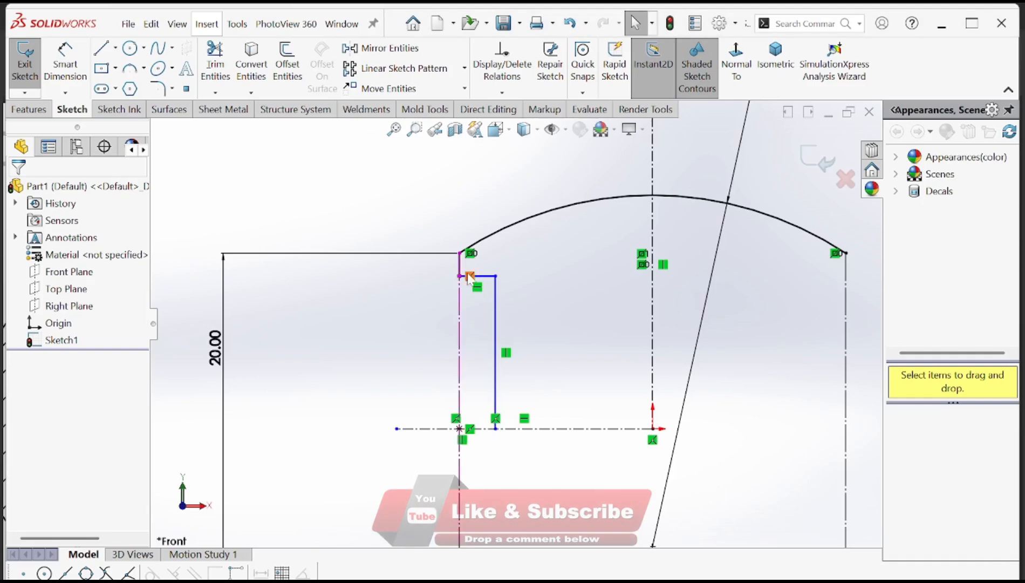
- Dimension the vertical distance from the arc's left endpoint to the short horizontal line at 0.70 mm
click(64, 59)
click(459, 253)
click(480, 279)
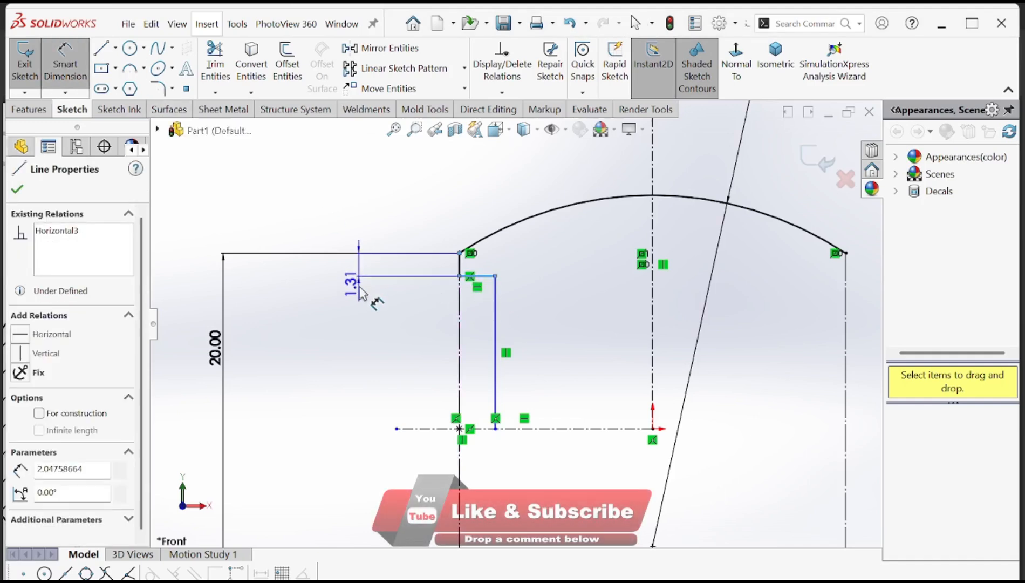
click(375, 310)
text(7)
key(Return)
- Dimension the length of the short horizontal step line at 2 mm
scroll(464, 269, down, 2)
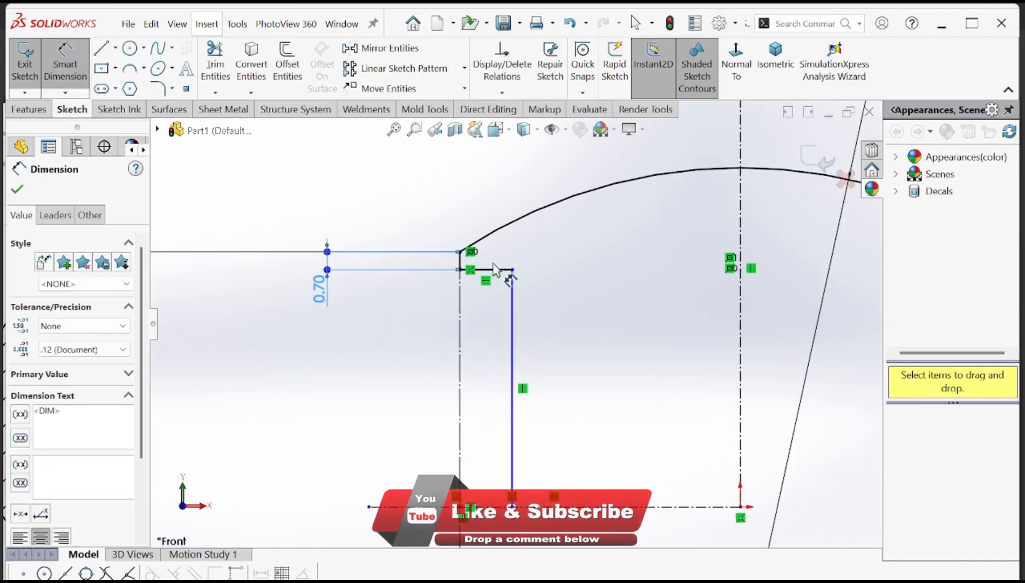
click(489, 268)
click(469, 196)
text(2)
key(Return)
- Trim away the arc's right half, the left construction line below the horizontal centreline, and the right vertical construction line
scroll(556, 311, up, 3)
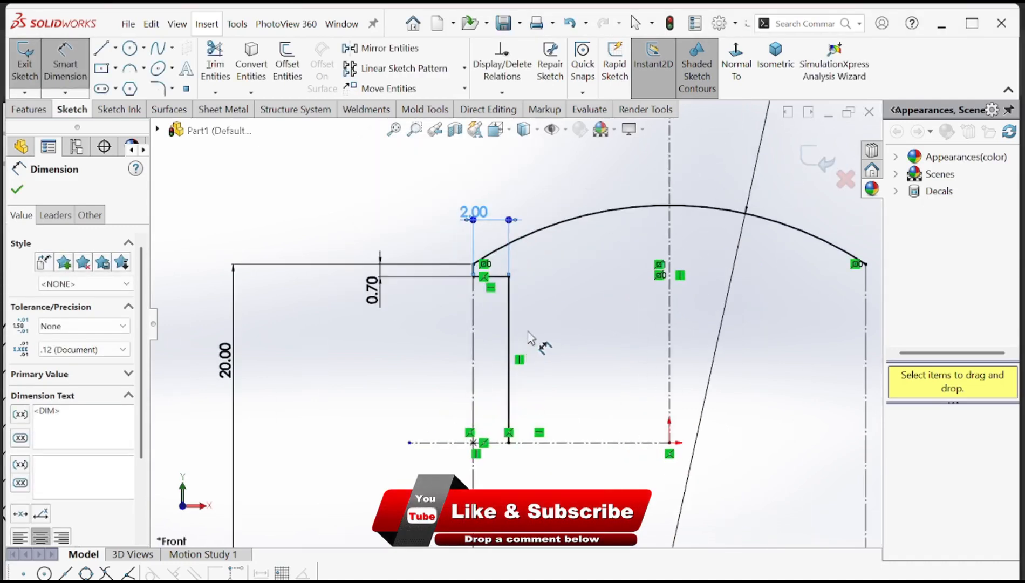
scroll(532, 337, up, 3)
click(215, 63)
drag(650, 292, 686, 291)
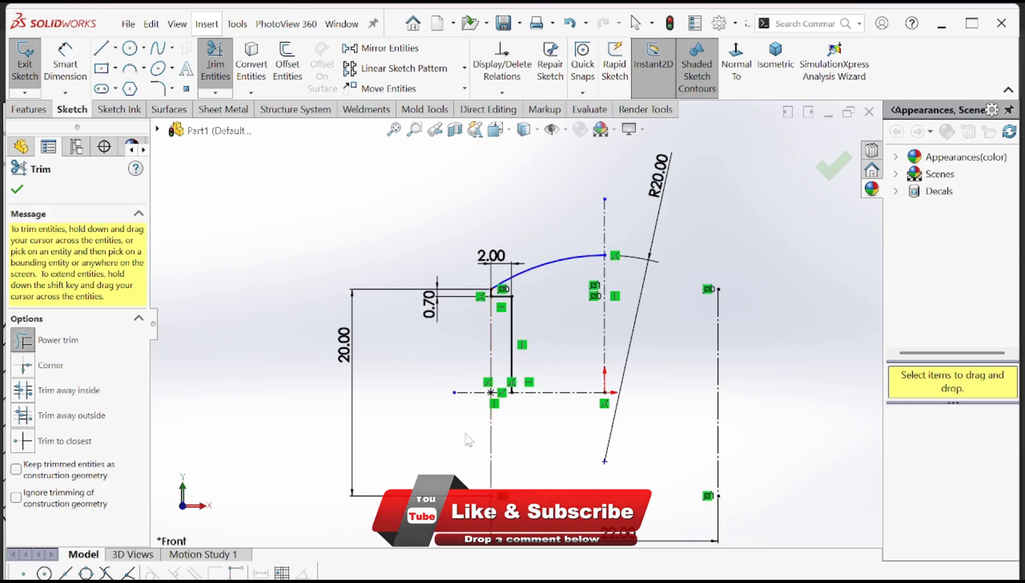
drag(465, 434, 496, 460)
drag(643, 446, 738, 438)
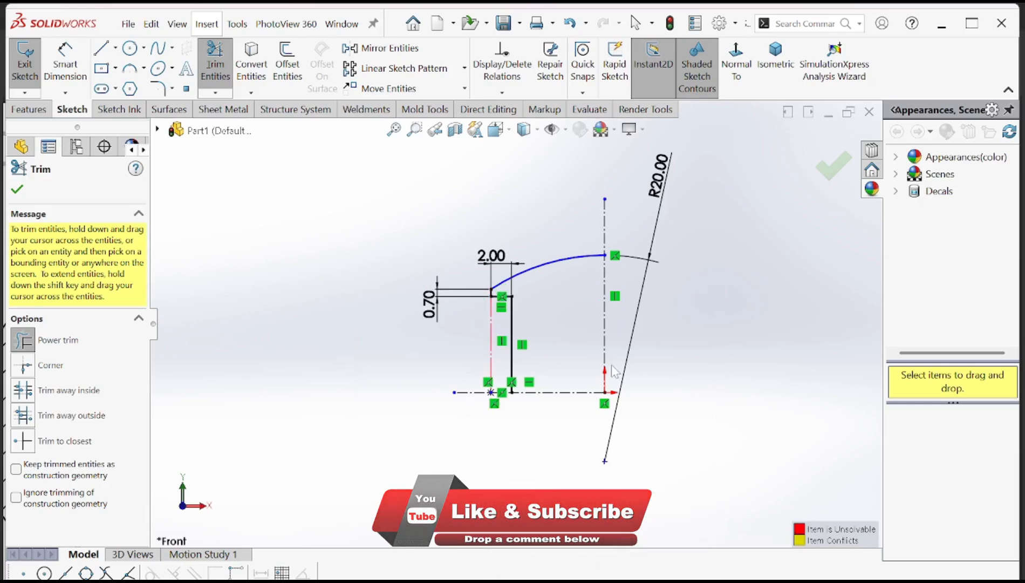
- Check the side view in the PDF drawing and mirror a copy of the left half-profile about the vertical centreline
mouse_move(649, 579)
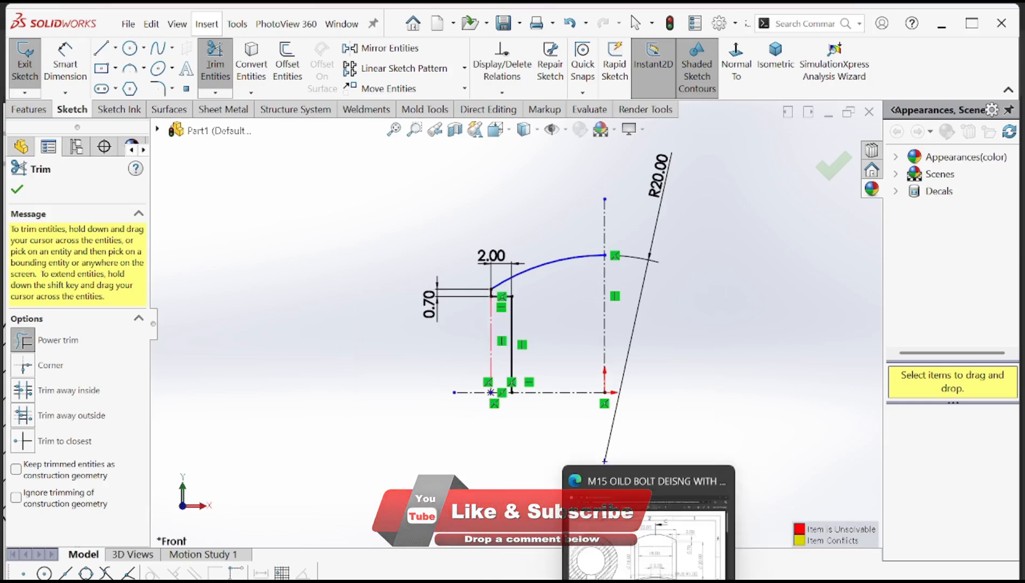
click(648, 523)
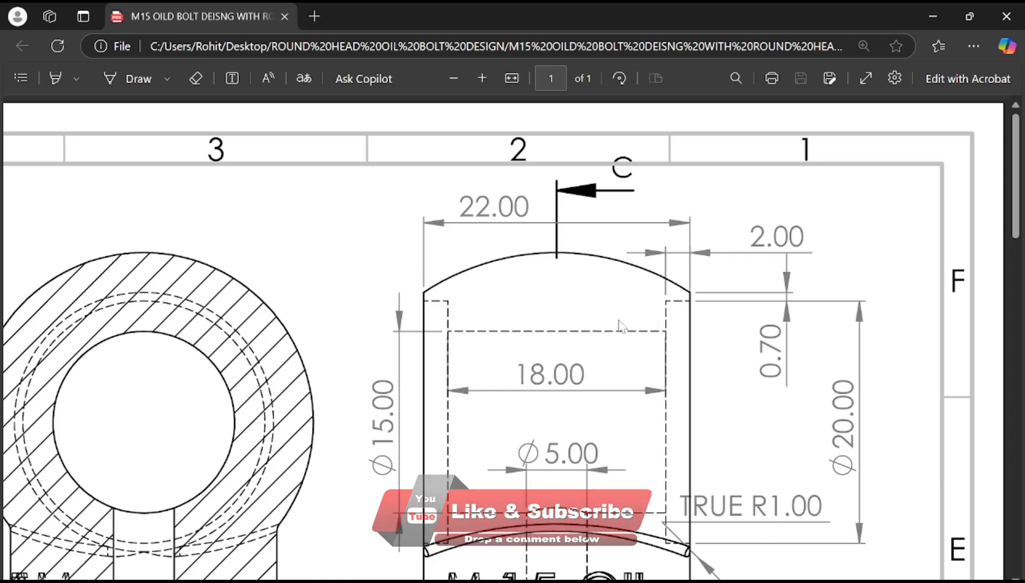
click(610, 579)
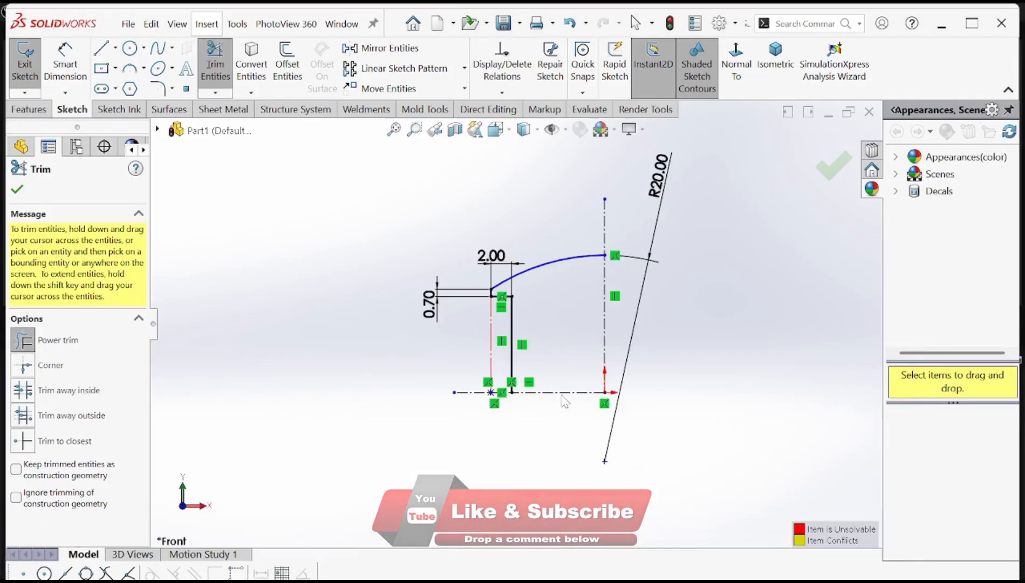
click(372, 49)
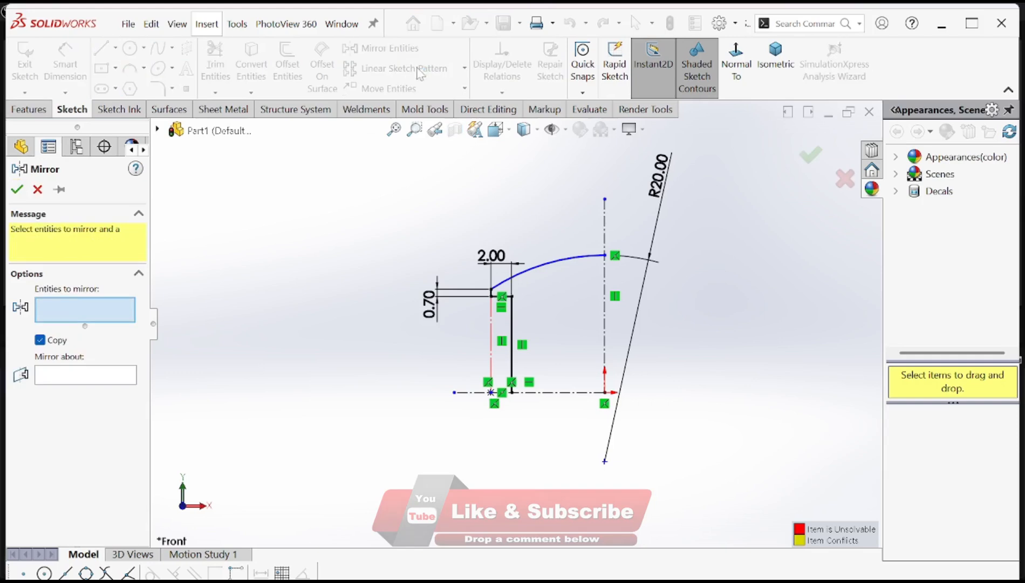
mouse_move(414, 229)
mouse_down()
mouse_move(693, 436)
mouse_move(690, 448)
mouse_up()
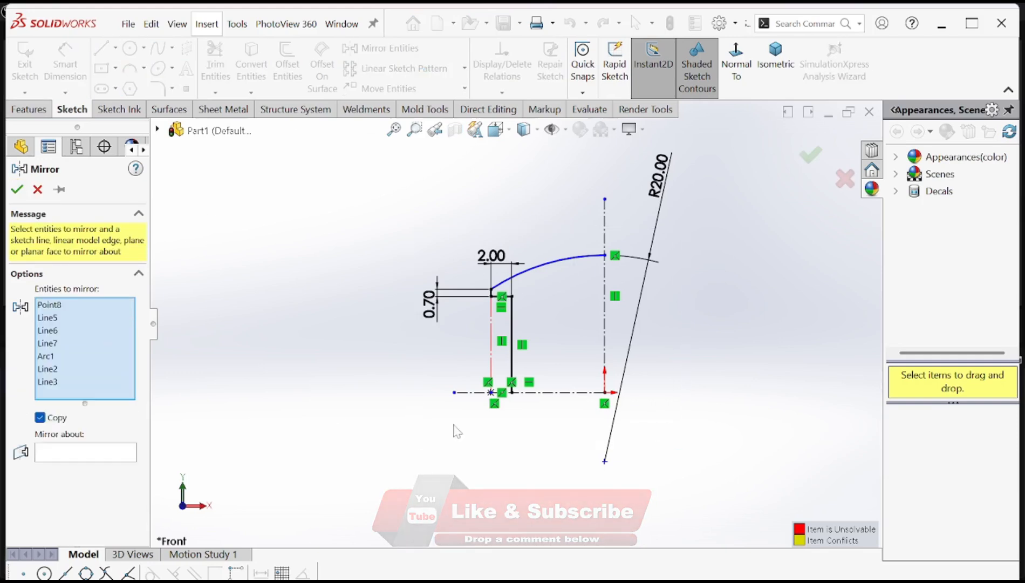
click(125, 452)
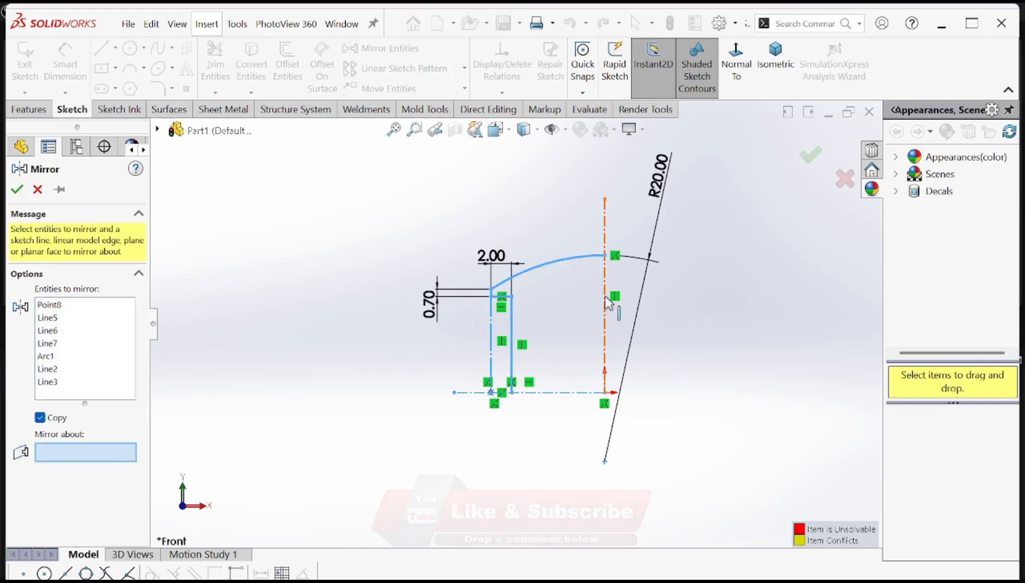
click(606, 297)
click(17, 190)
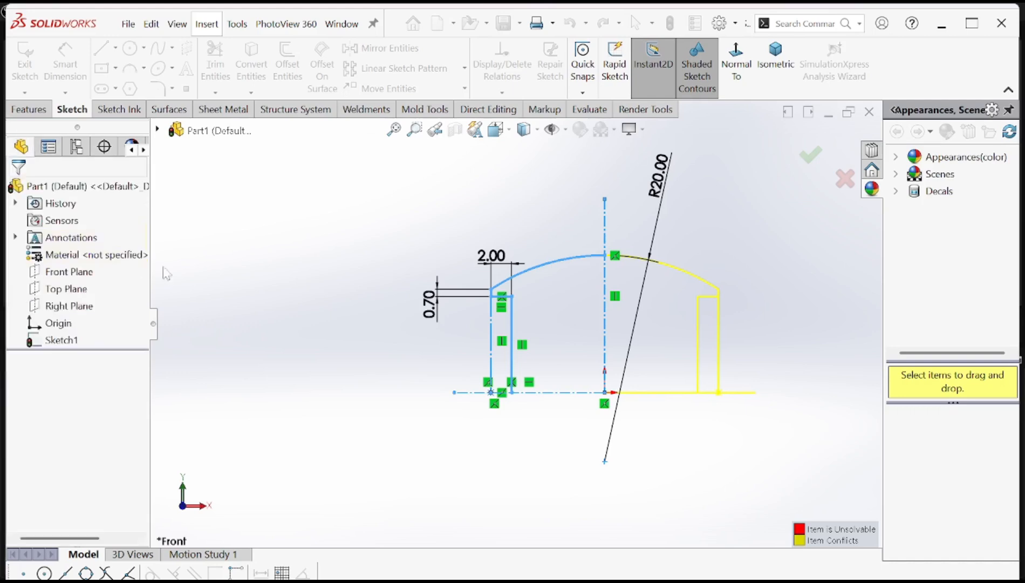
- Close the profile with a line along the horizontal centreline joining the lower ends of the two inner vertical lines
scroll(639, 391, down, 2)
scroll(582, 347, up, 2)
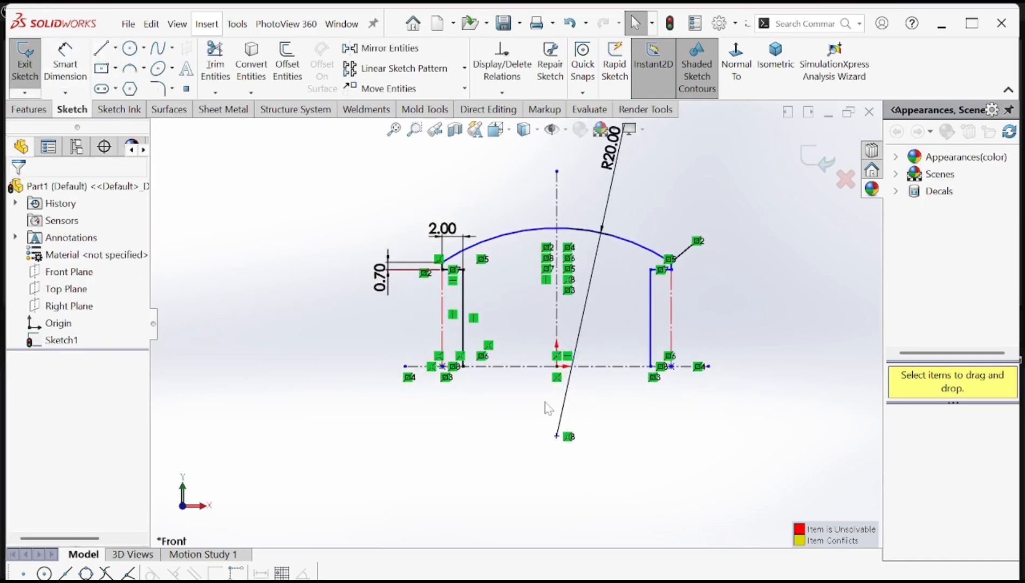
scroll(545, 408, down, 1)
click(448, 358)
key(l)
click(448, 358)
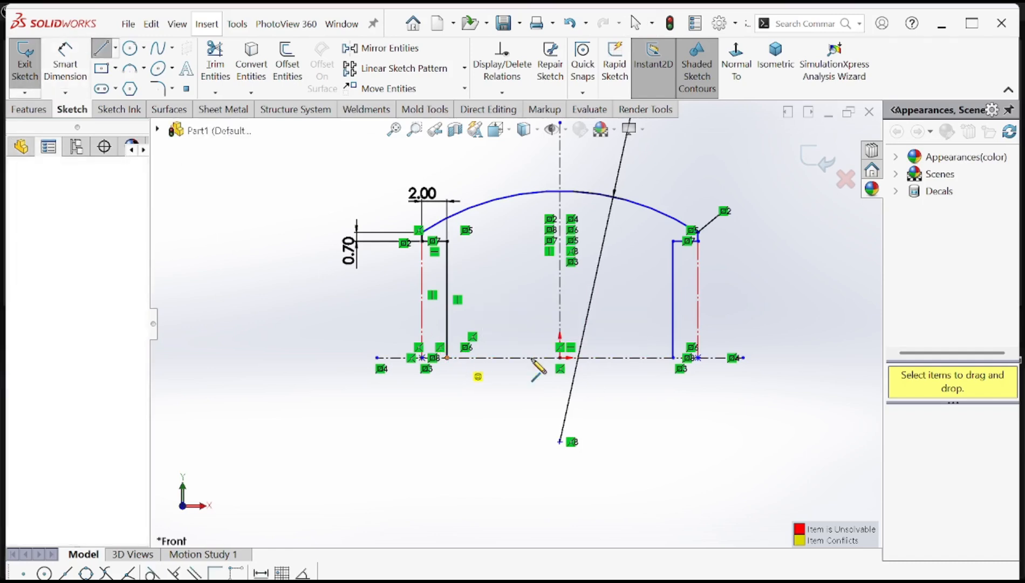
click(673, 358)
right_click(335, 289)
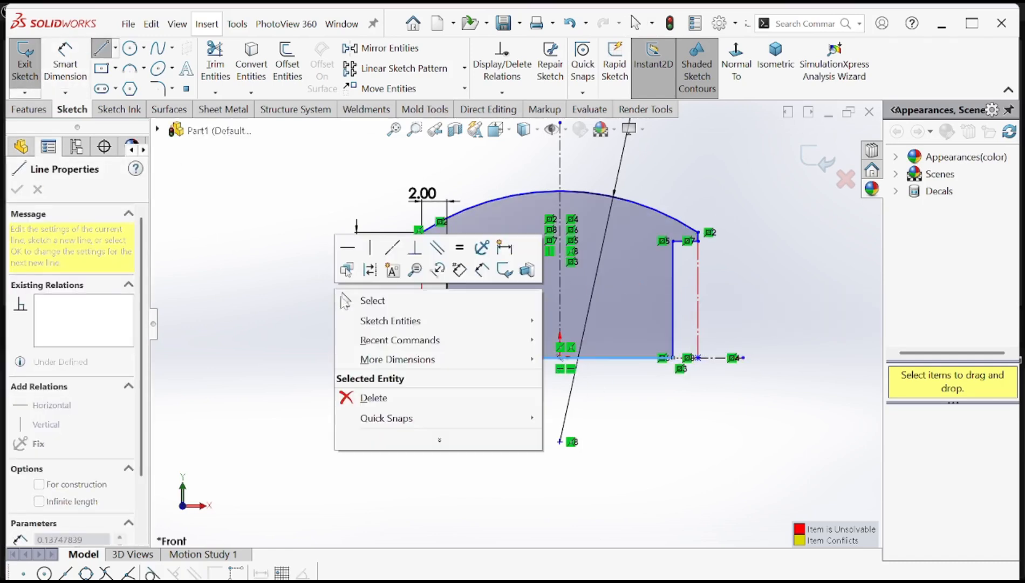
click(343, 298)
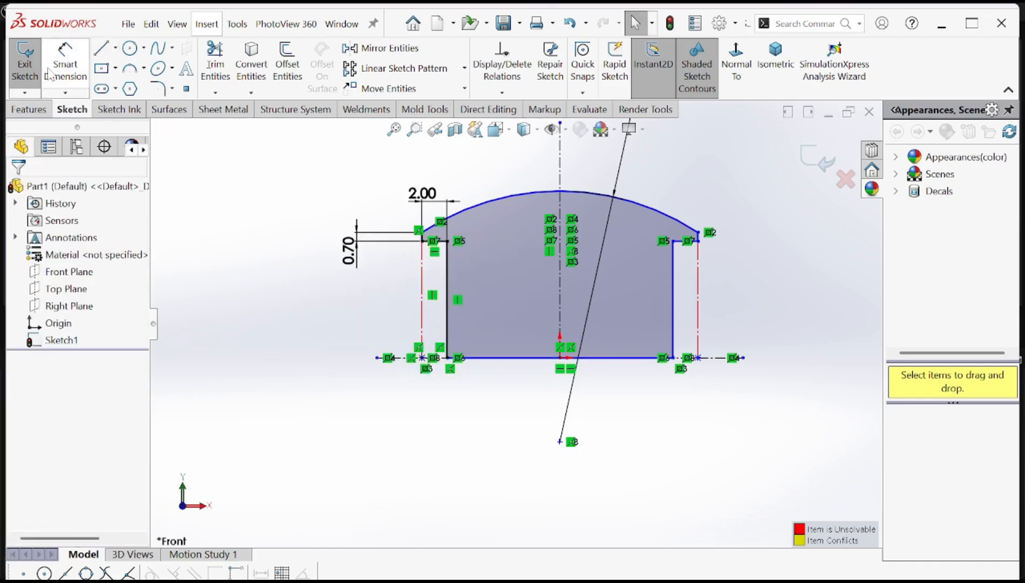
- Revolve the closed head profile 360 degrees around its horizontal base line
click(28, 109)
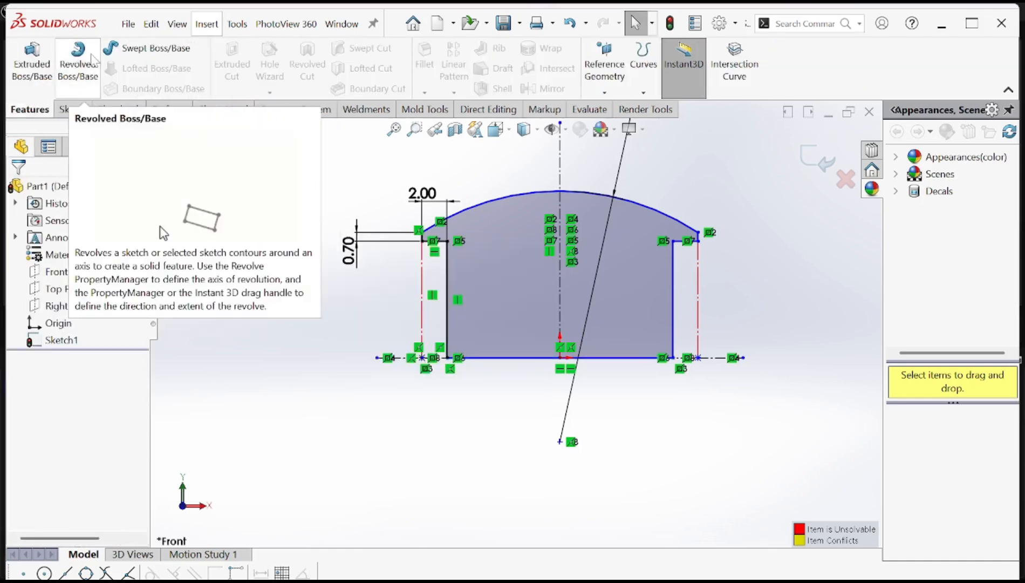
click(79, 72)
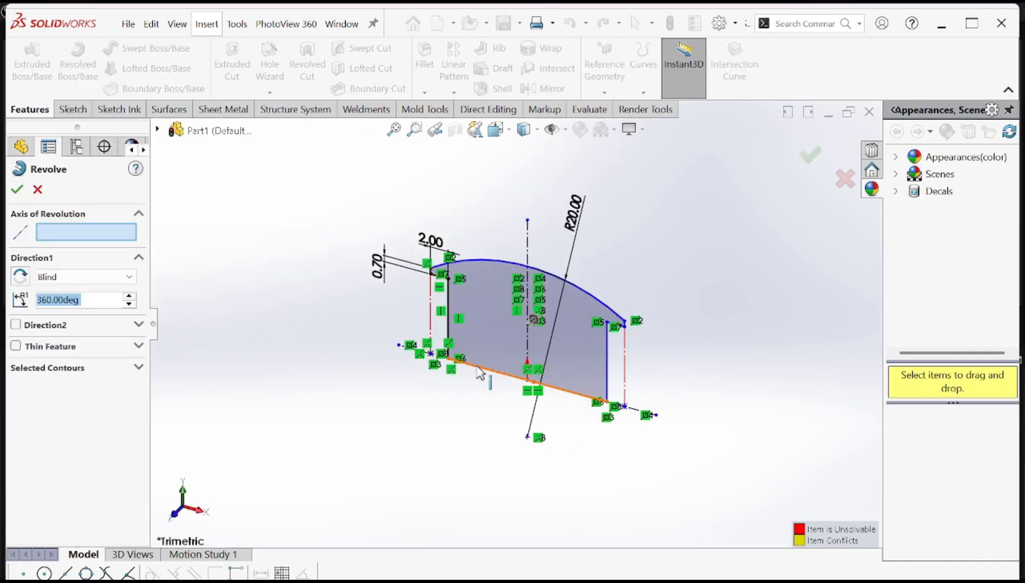
click(478, 372)
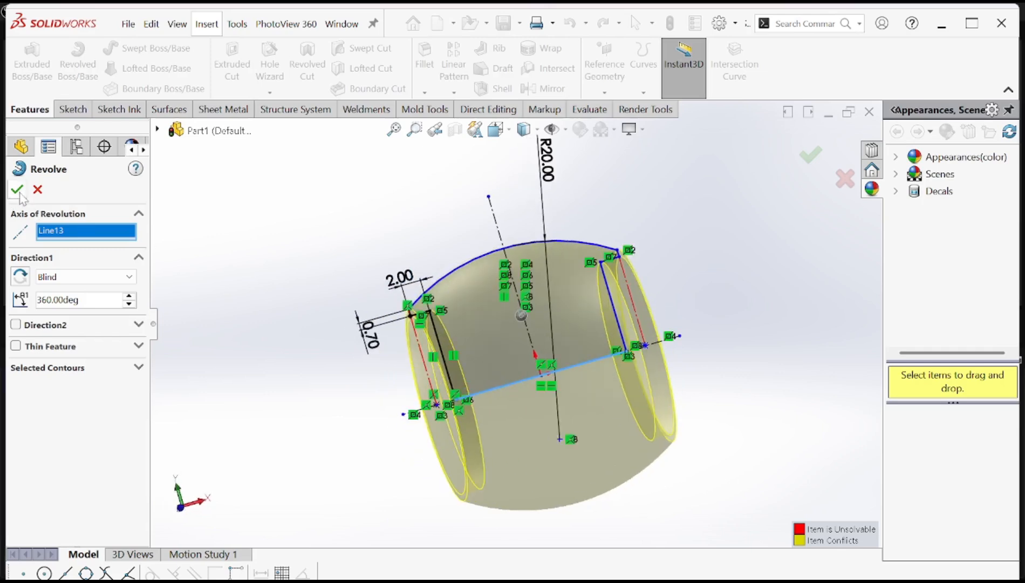
click(18, 190)
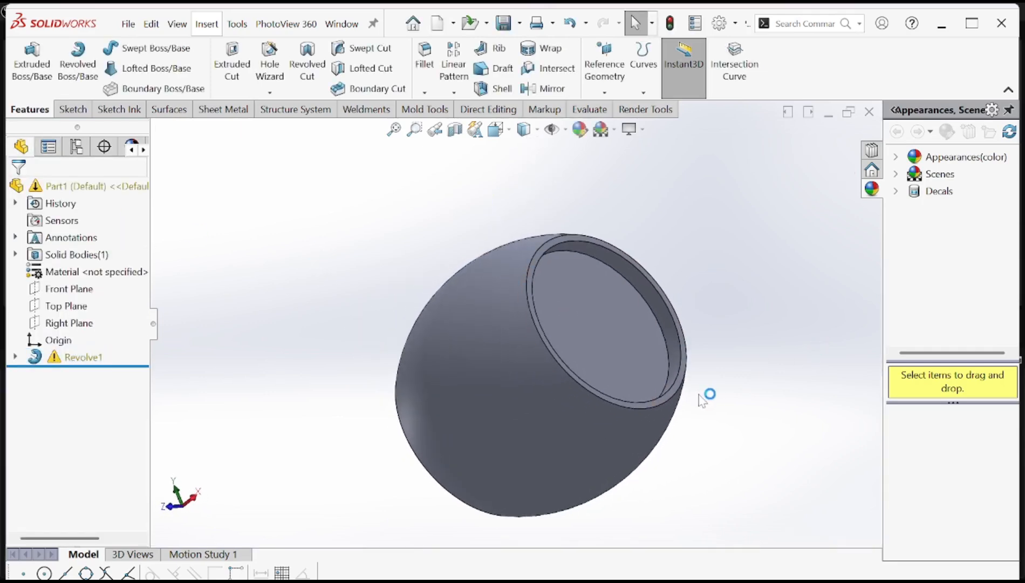
- Start a sketch on the flat recessed end face and draw a circle about 11.7 mm in diameter centred on the origin
middle_drag(707, 395, 599, 347)
click(600, 348)
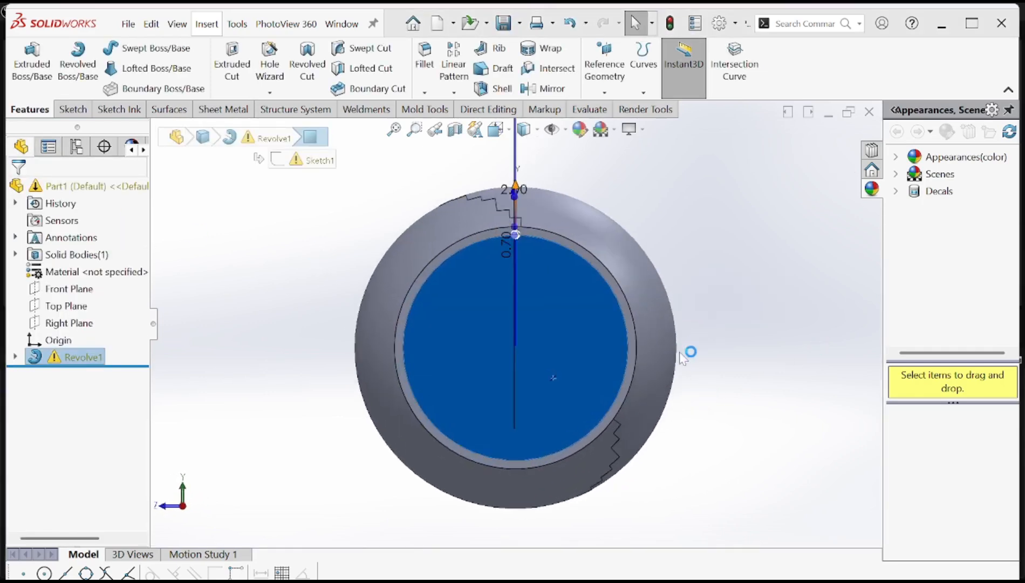
click(130, 48)
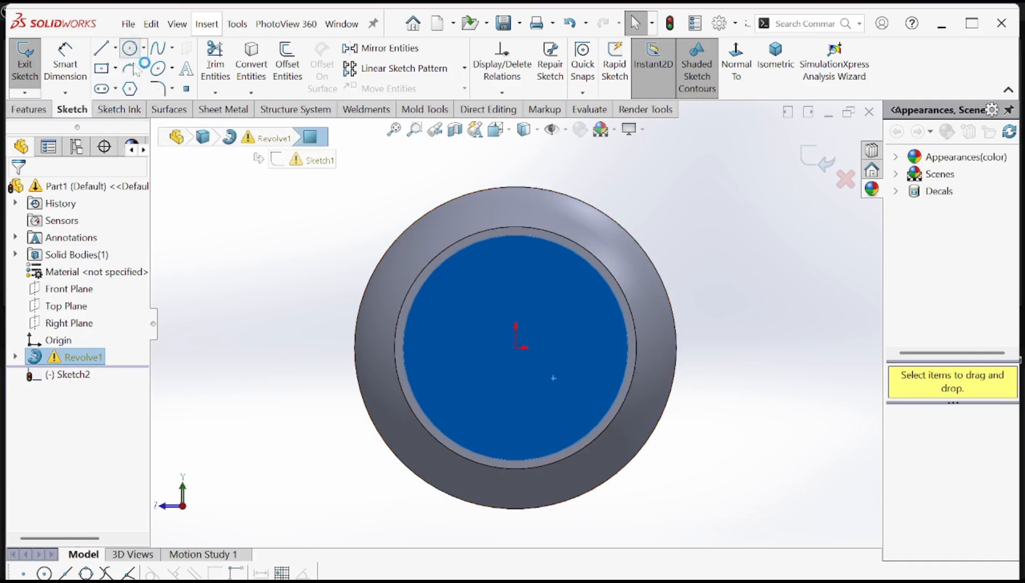
click(515, 347)
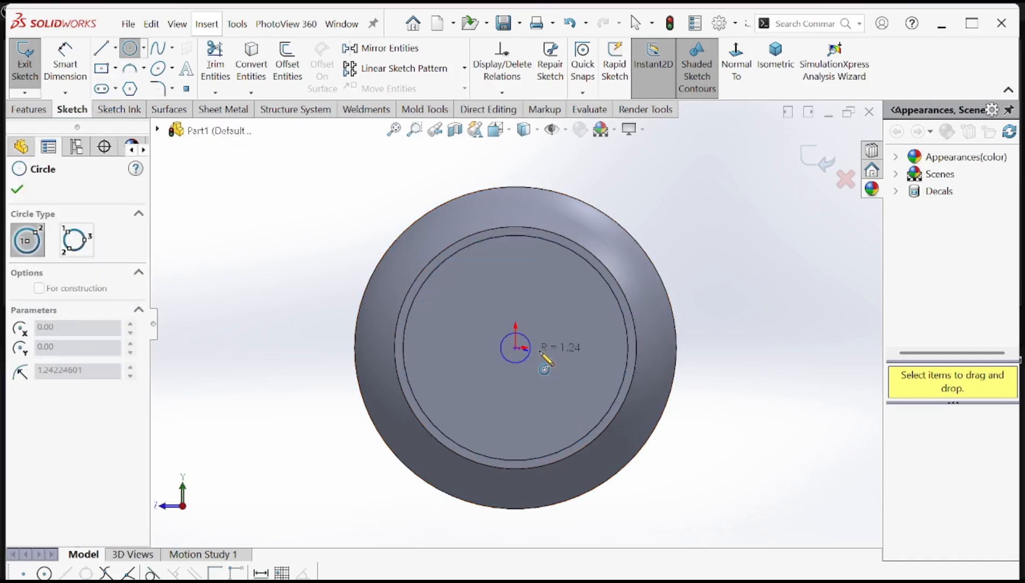
click(591, 366)
- Check the bore size in the PDF drawing and dimension the sketched circle's diameter as 15 mm
key(alt+Tab)
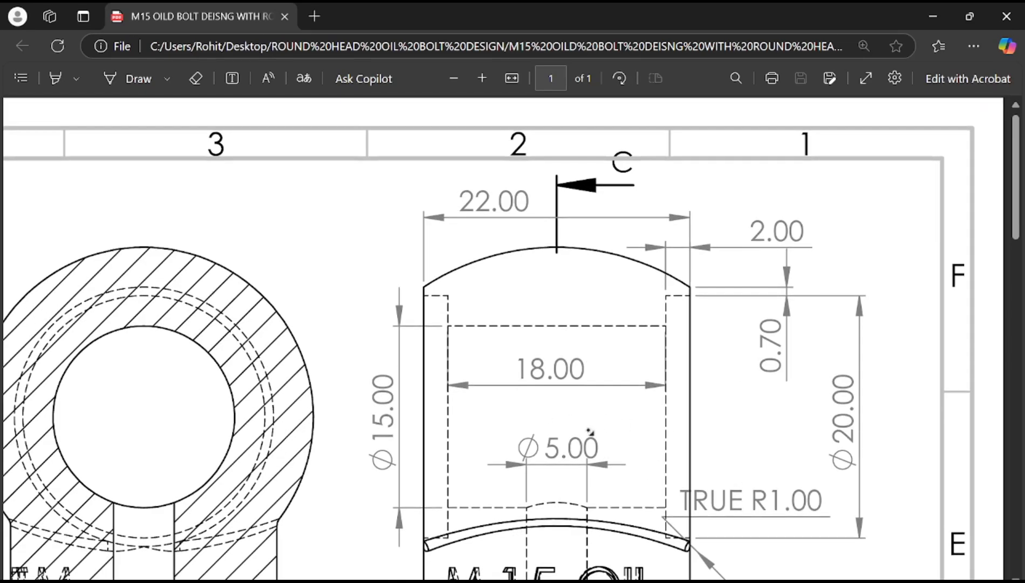
scroll(468, 419, down, 1)
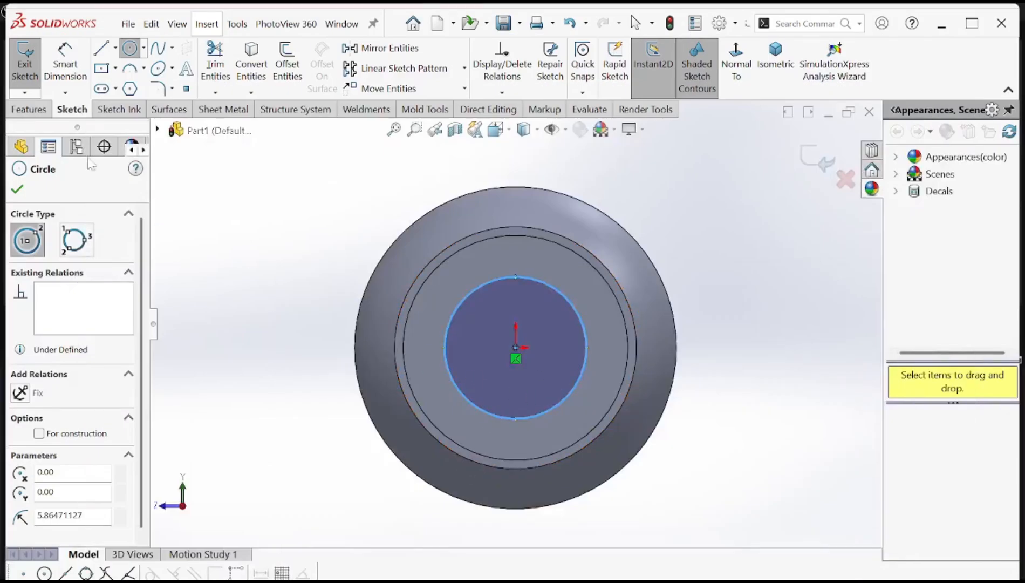
key(Escape)
click(580, 380)
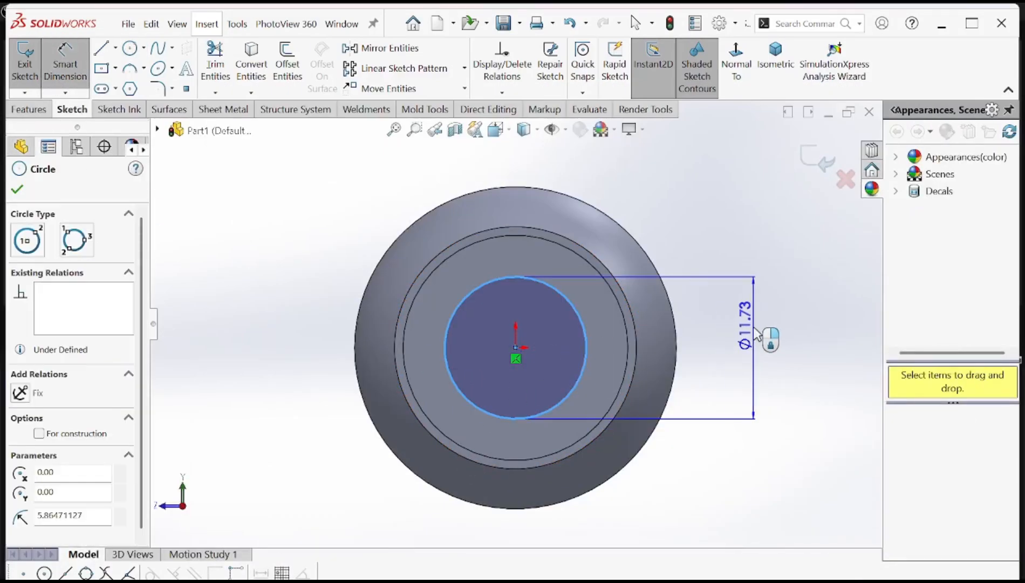
click(766, 339)
text(15)
key(Return)
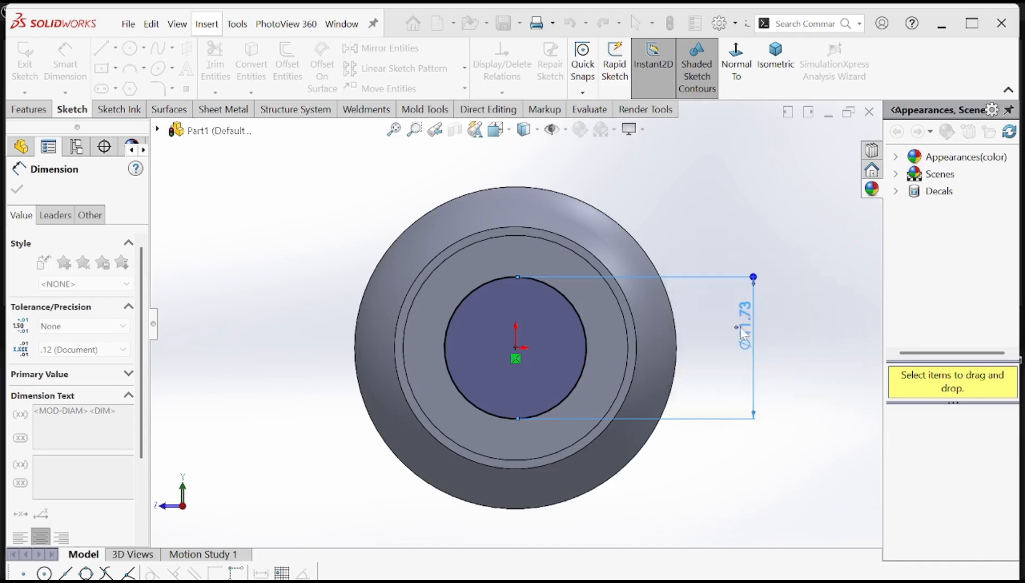
click(17, 189)
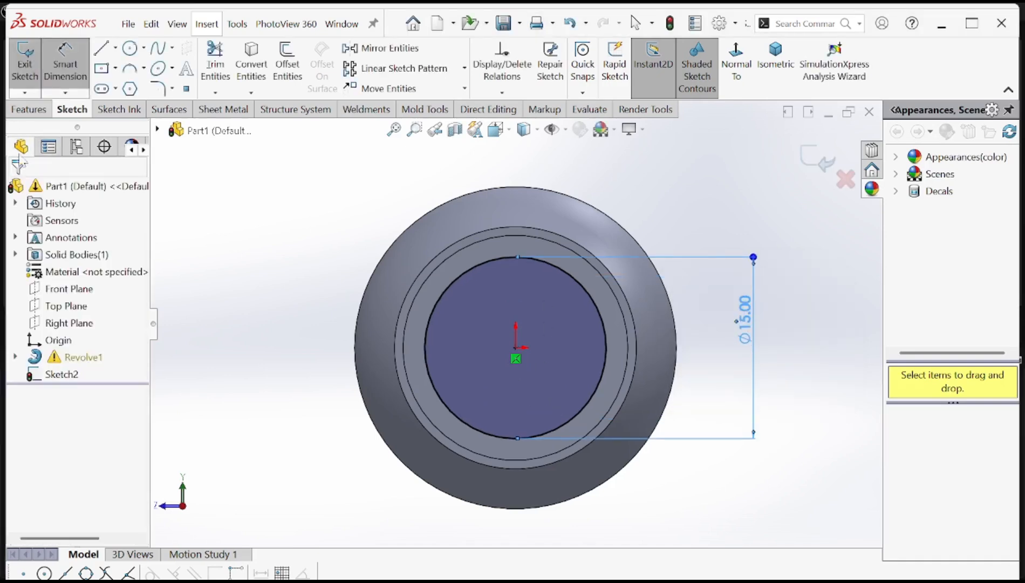
- Cut the 15 mm circle through the whole head with an Extruded Cut set to Through All
click(30, 109)
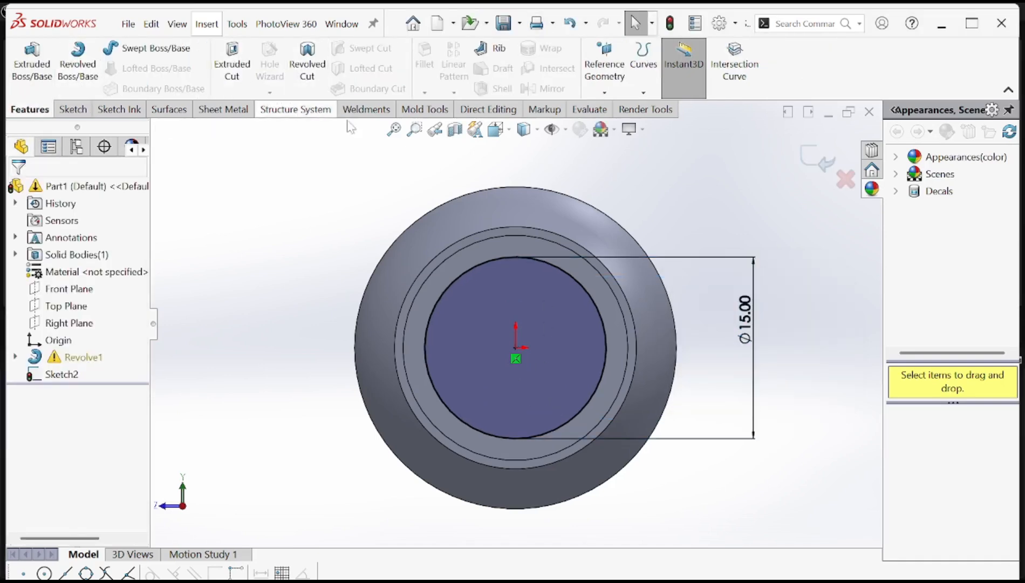
click(239, 67)
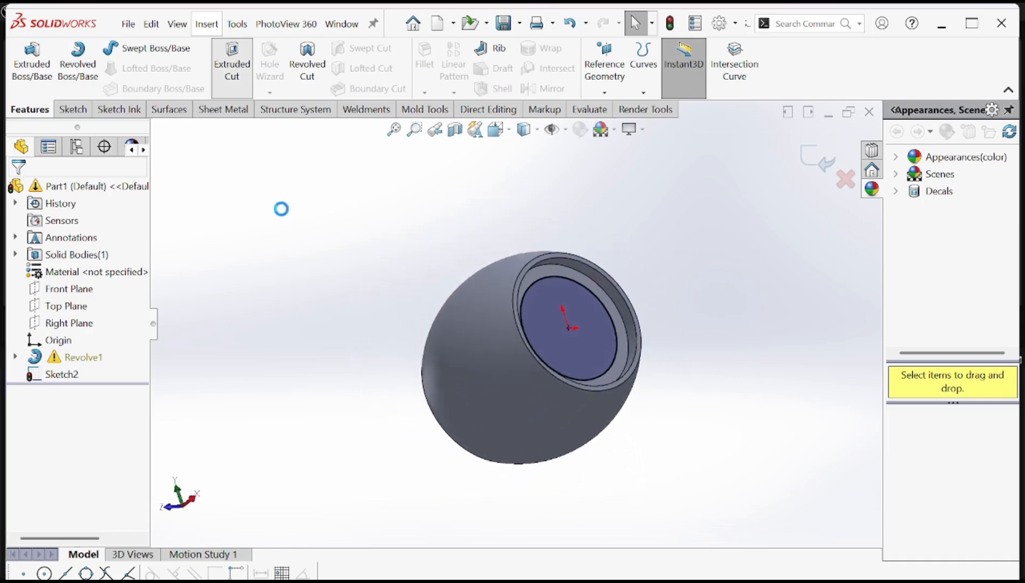
click(86, 272)
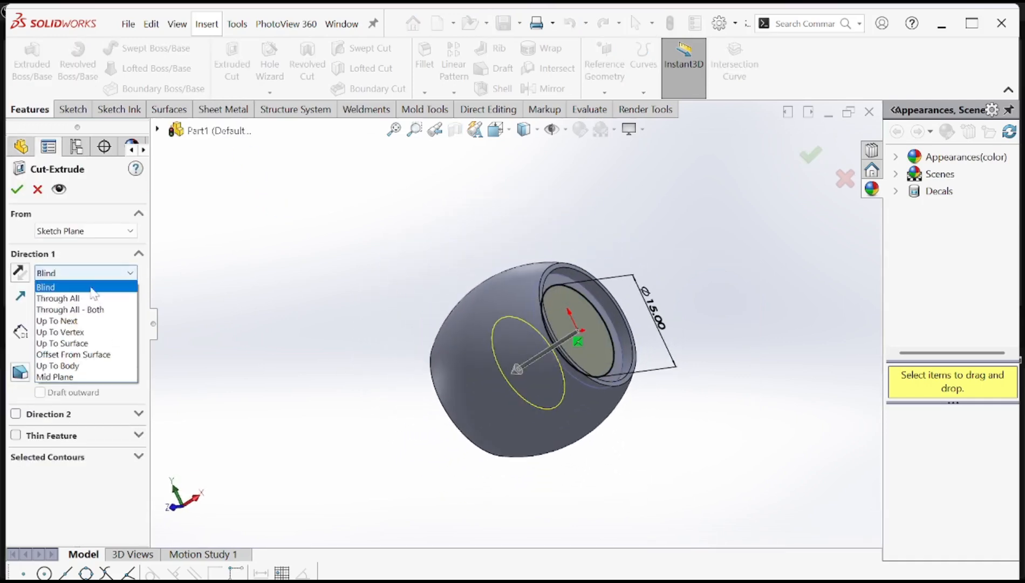
click(54, 297)
mouse_move(334, 356)
middle_down()
mouse_move(377, 222)
mouse_move(450, 388)
mouse_move(517, 372)
mouse_move(519, 389)
mouse_move(537, 359)
middle_up()
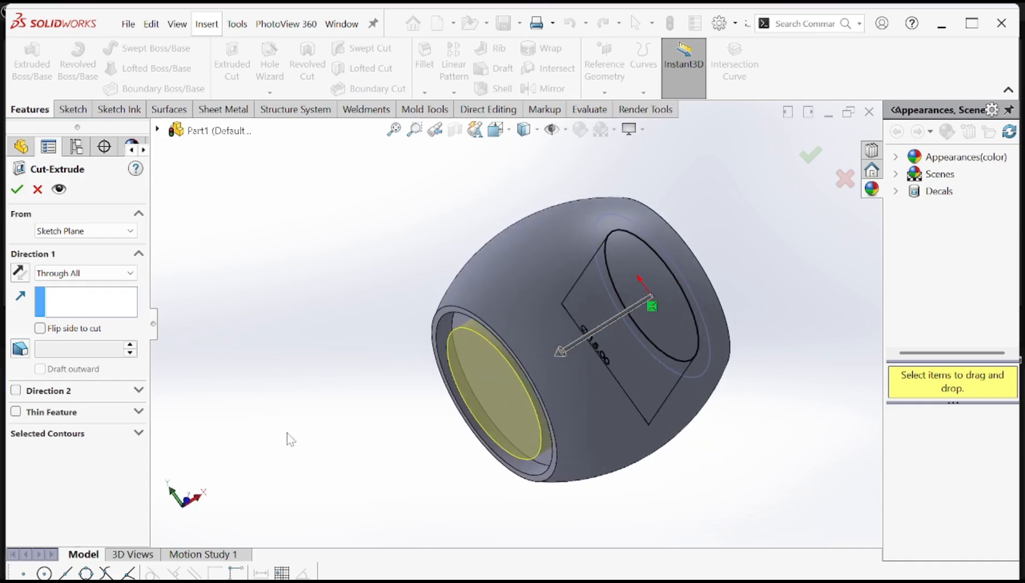
mouse_move(548, 273)
middle_down()
mouse_move(589, 363)
mouse_move(233, 300)
middle_up()
click(116, 275)
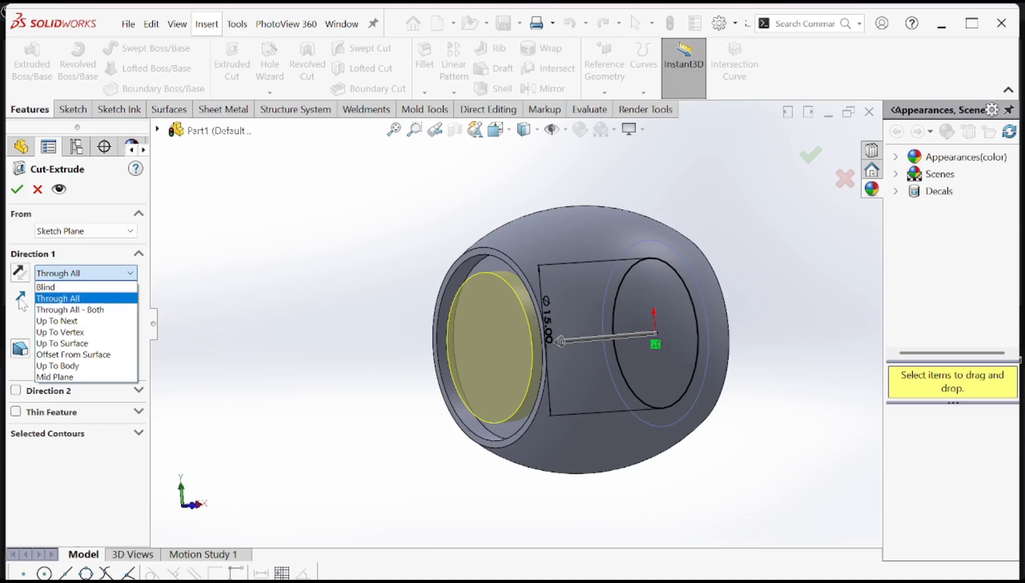
click(75, 298)
click(21, 198)
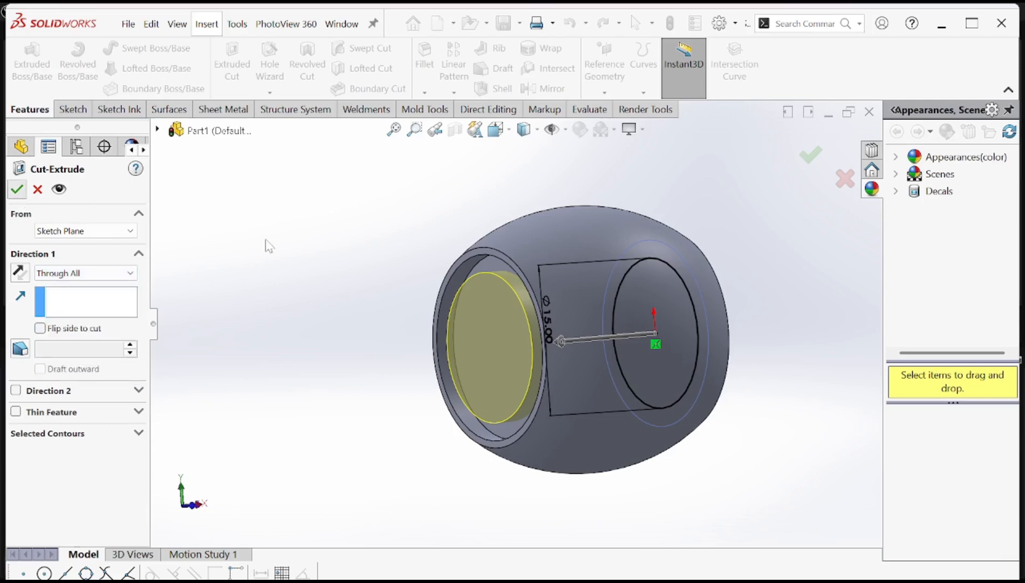
middle_drag(478, 294, 526, 385)
scroll(564, 333, up, 4)
scroll(526, 385, down, 3)
middle_drag(571, 259, 550, 357)
scroll(619, 329, down, 3)
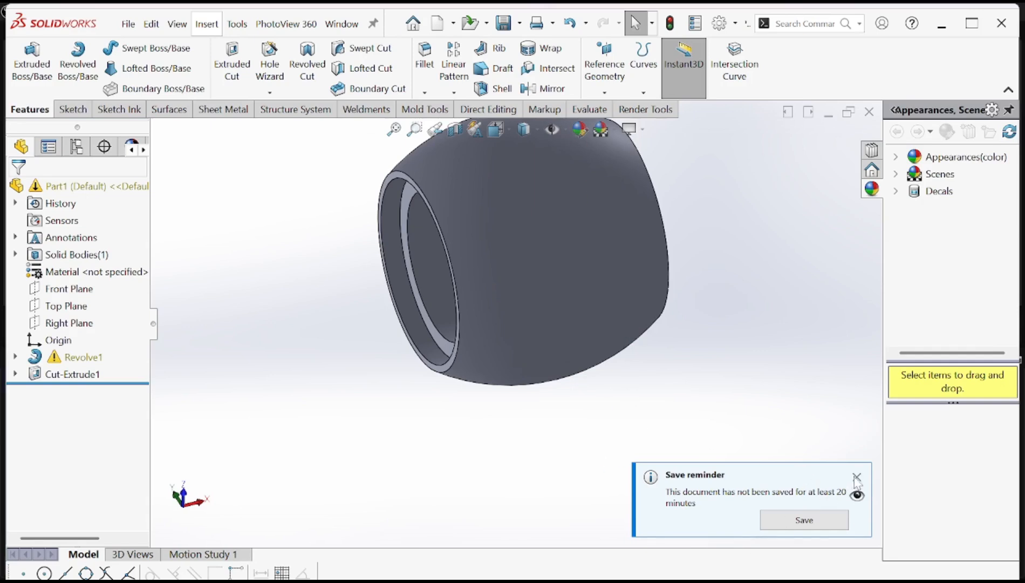
- Dismiss the save reminder and examine the dimensions of the collar and threaded shank below the head in the PDF drawing
click(857, 477)
key(alt+Tab)
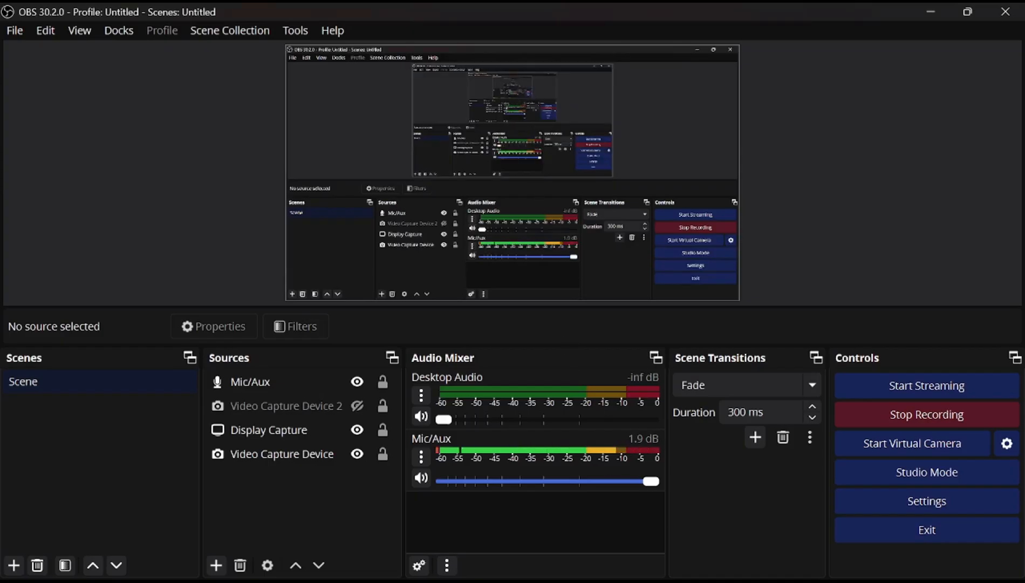
key(alt+Tab)
key(alt+Tab)
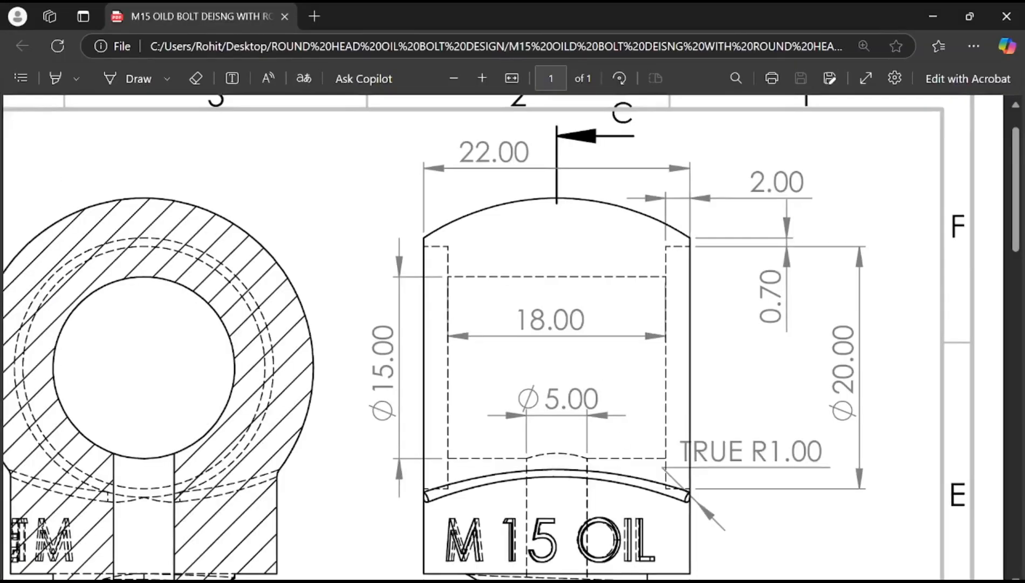
drag(1018, 208, 1018, 278)
click(454, 78)
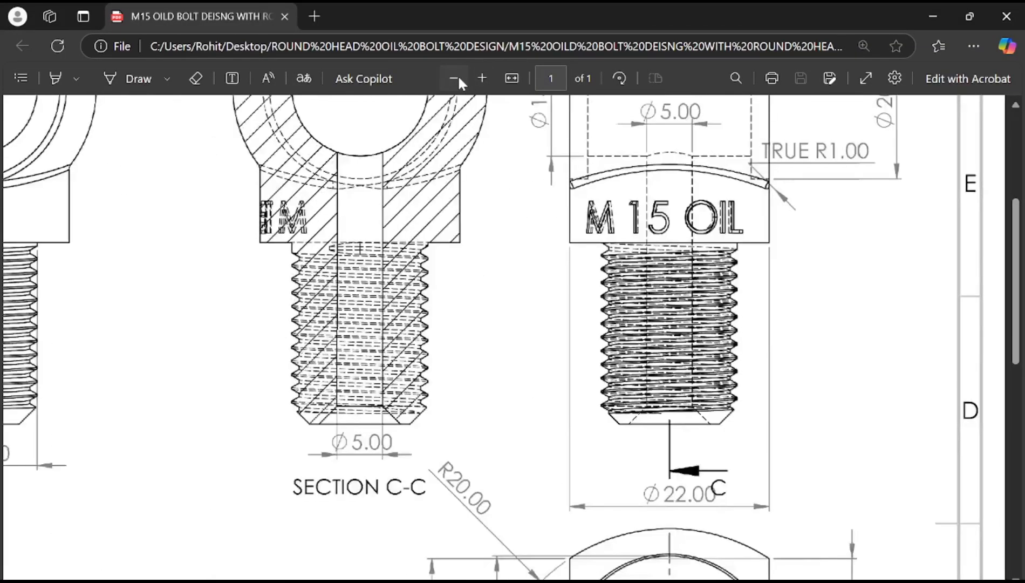
click(453, 78)
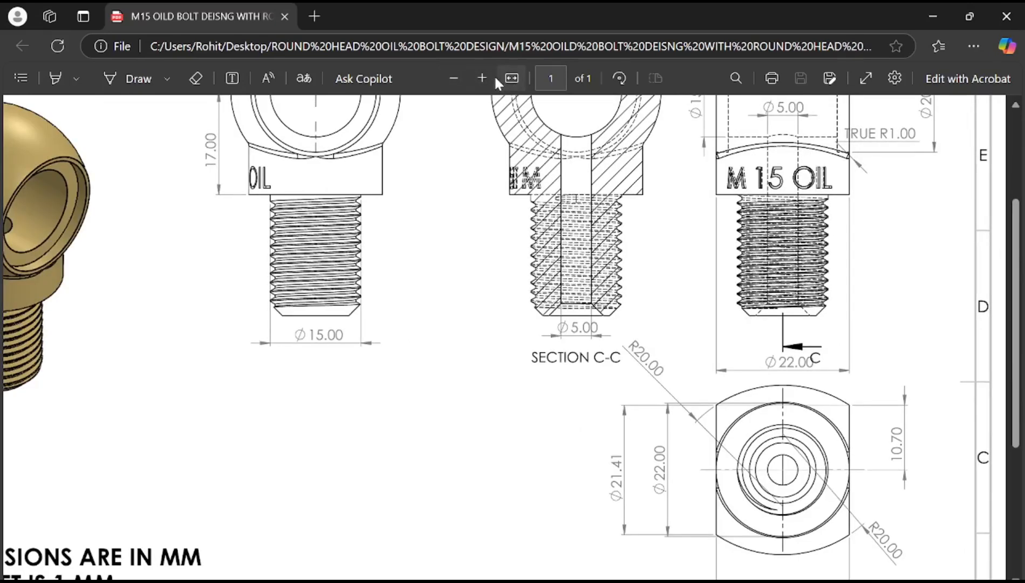
click(490, 75)
scroll(862, 251, up, 3)
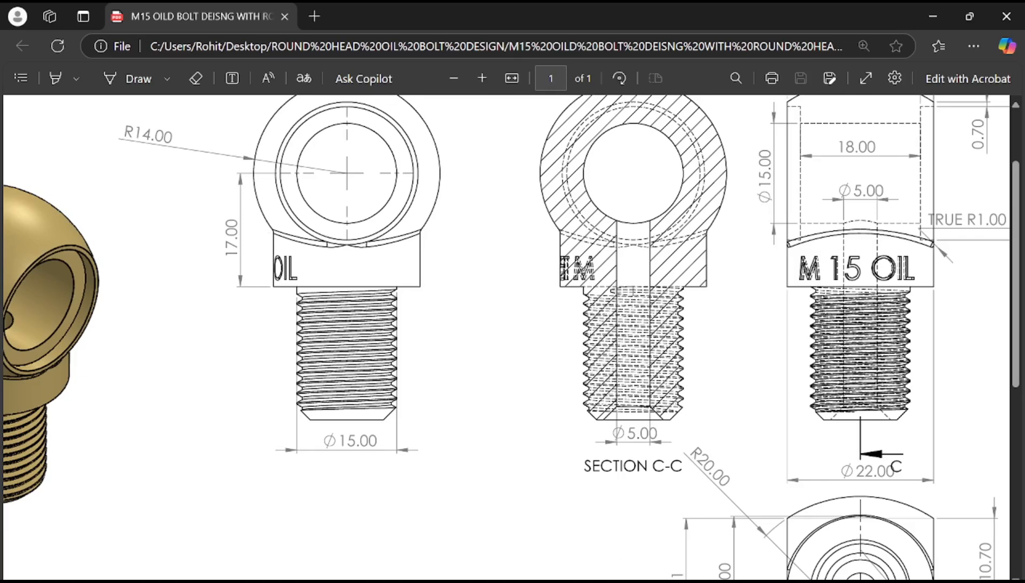
mouse_move(648, 581)
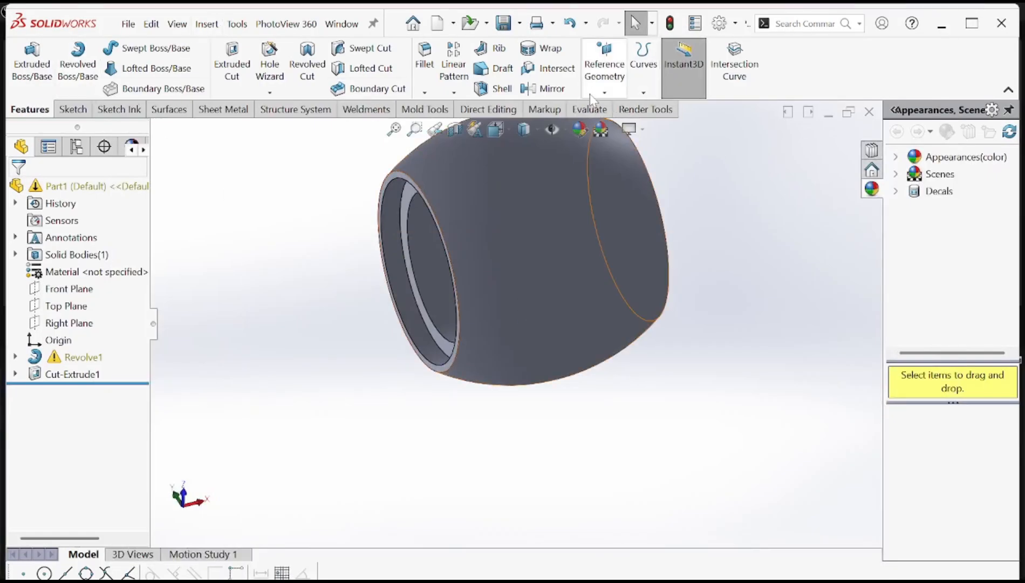
- Create a reference plane parallel to the Top Plane, offset 17 mm with the offset flipped to below the head
click(605, 91)
click(615, 110)
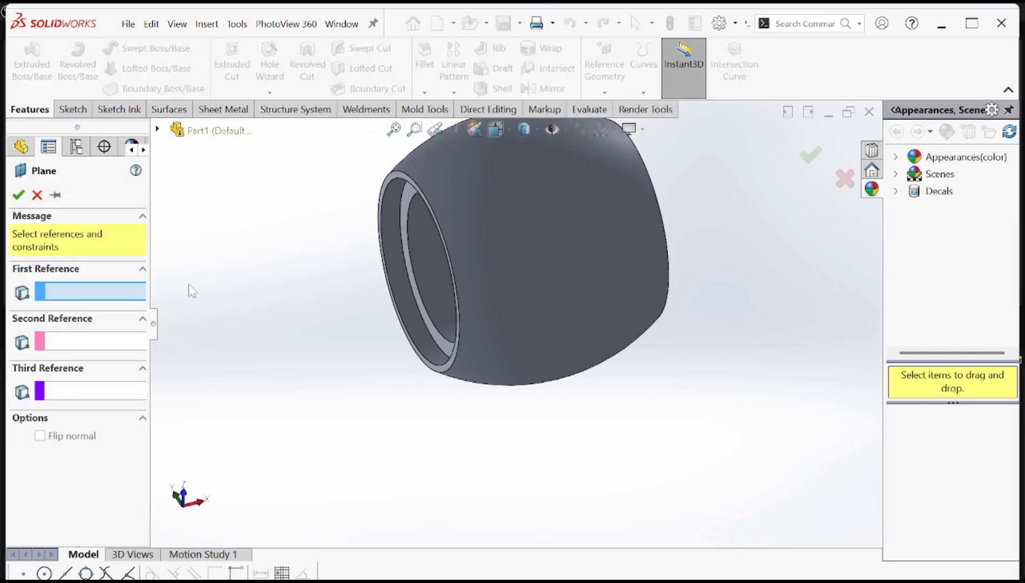
click(157, 129)
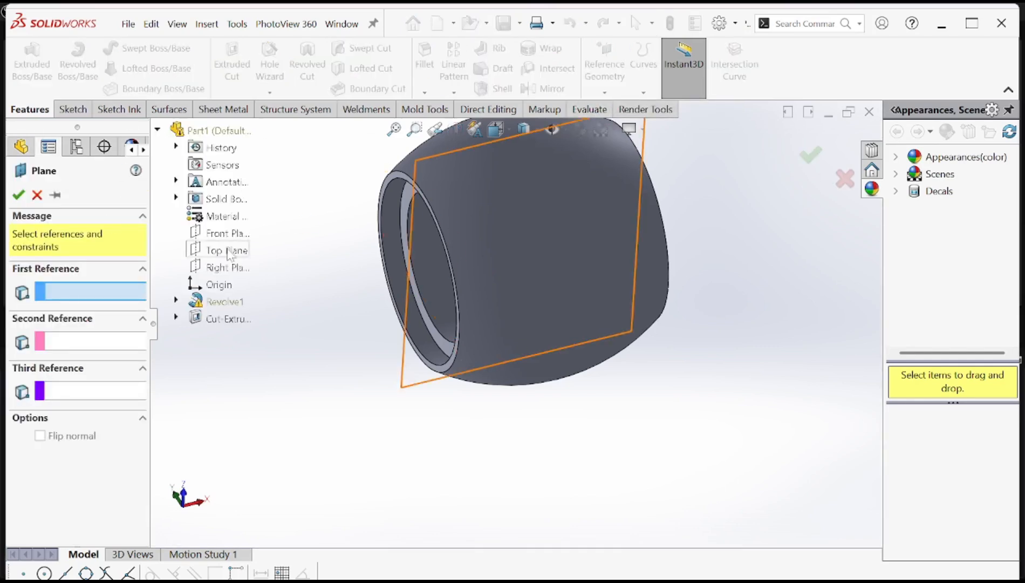
click(227, 251)
middle_drag(377, 242, 418, 219)
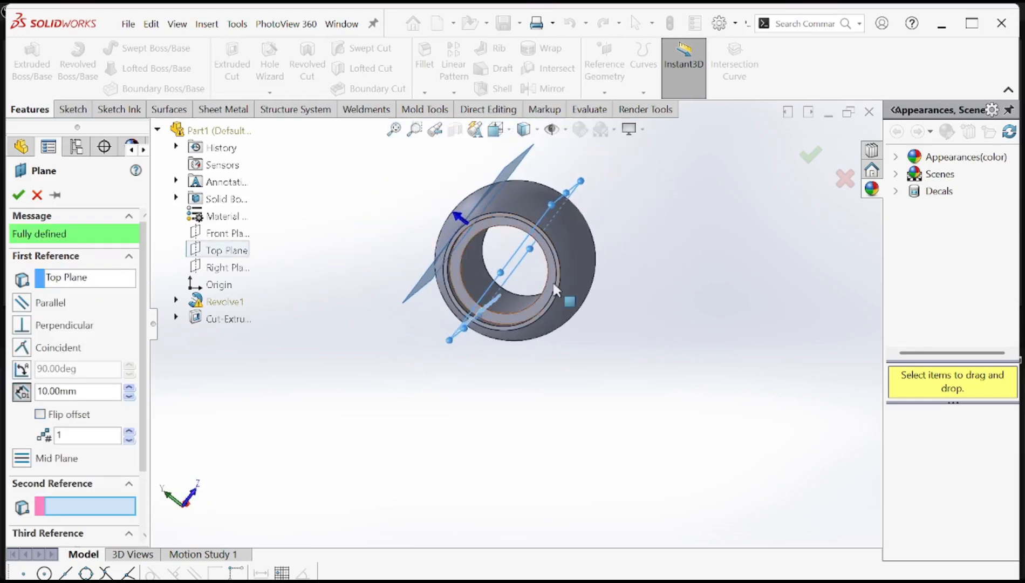
middle_drag(516, 271, 488, 216)
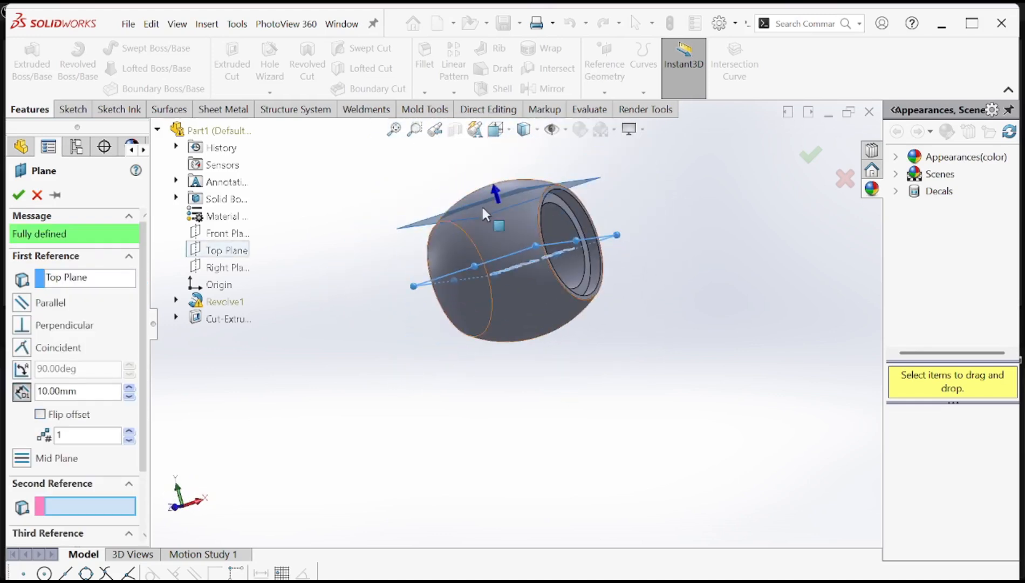
middle_drag(491, 291, 515, 286)
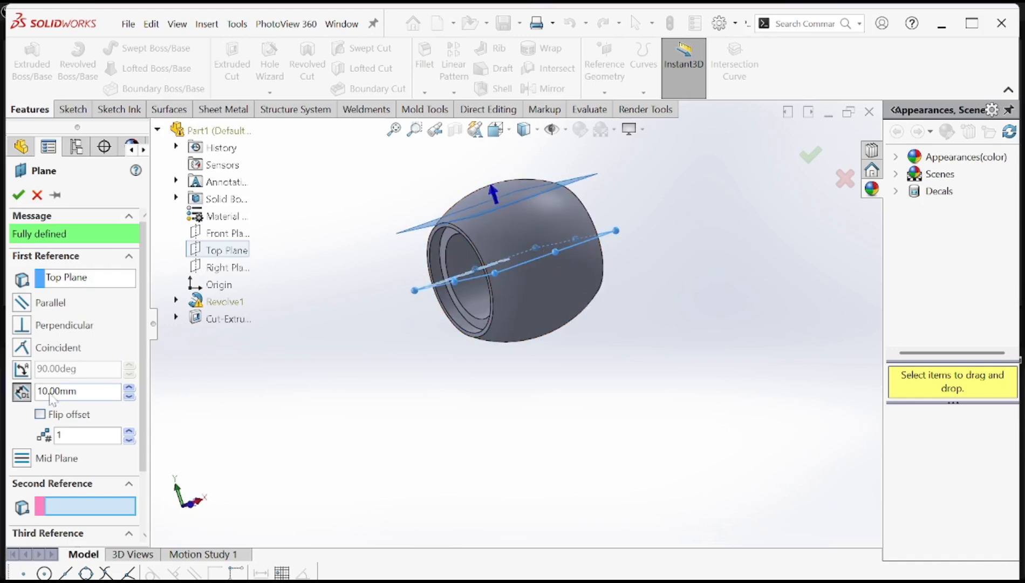
click(40, 415)
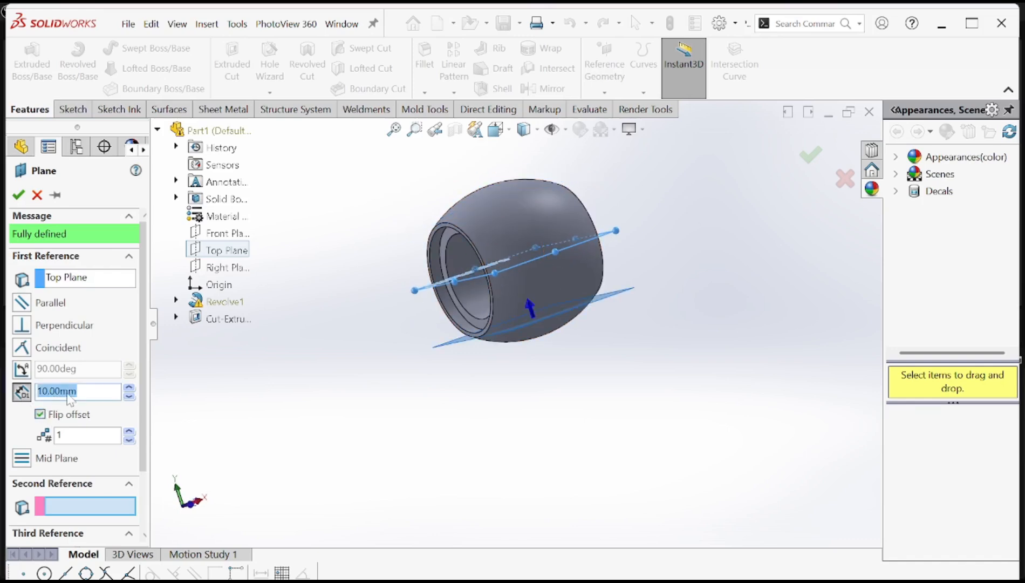
text(17)
key(Return)
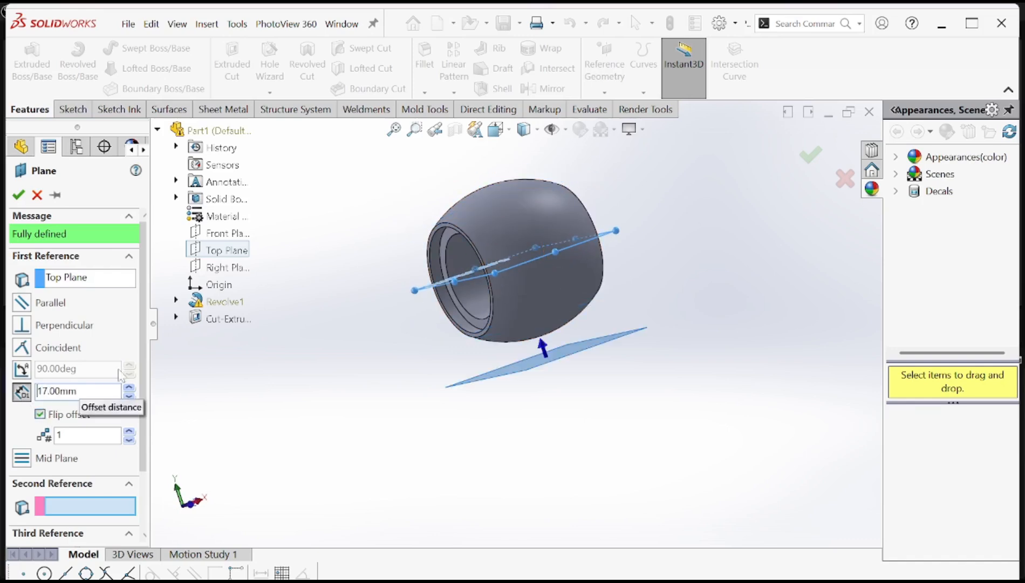
click(17, 195)
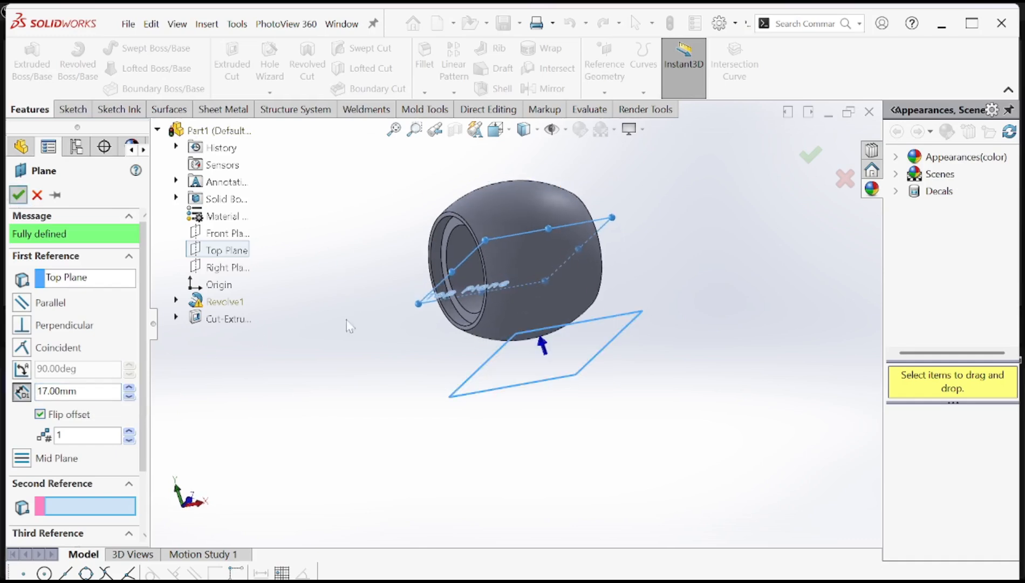
- Start a sketch on the new offset plane and draw an 11 mm radius circle centred on the origin, reaching the head's flat side
click(592, 369)
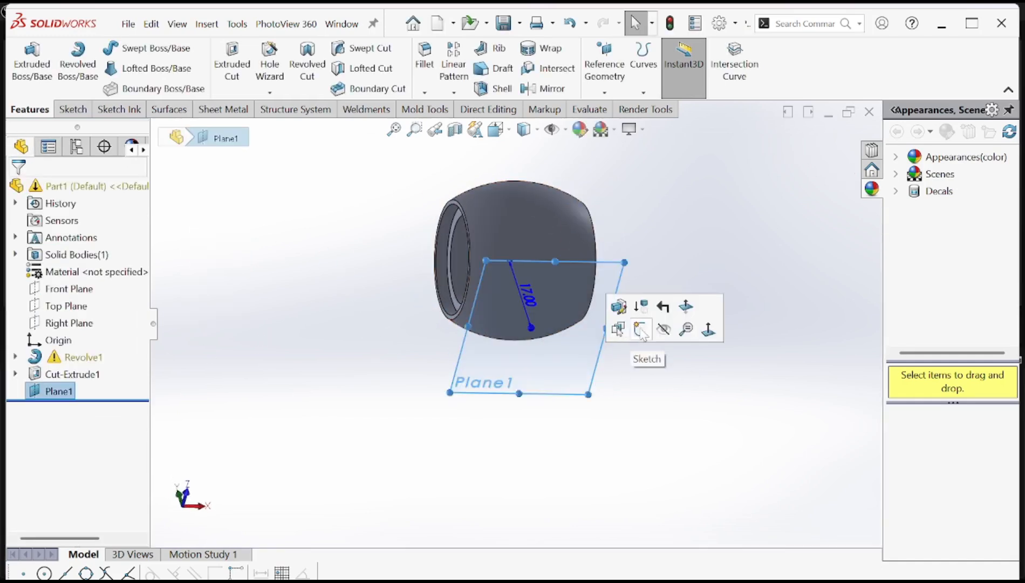
click(642, 333)
click(736, 64)
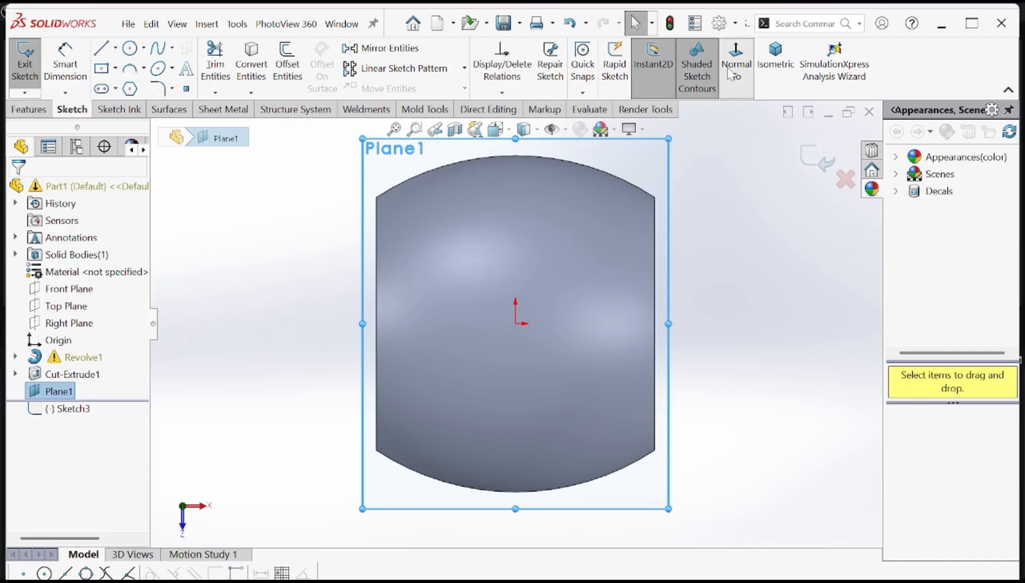
click(130, 48)
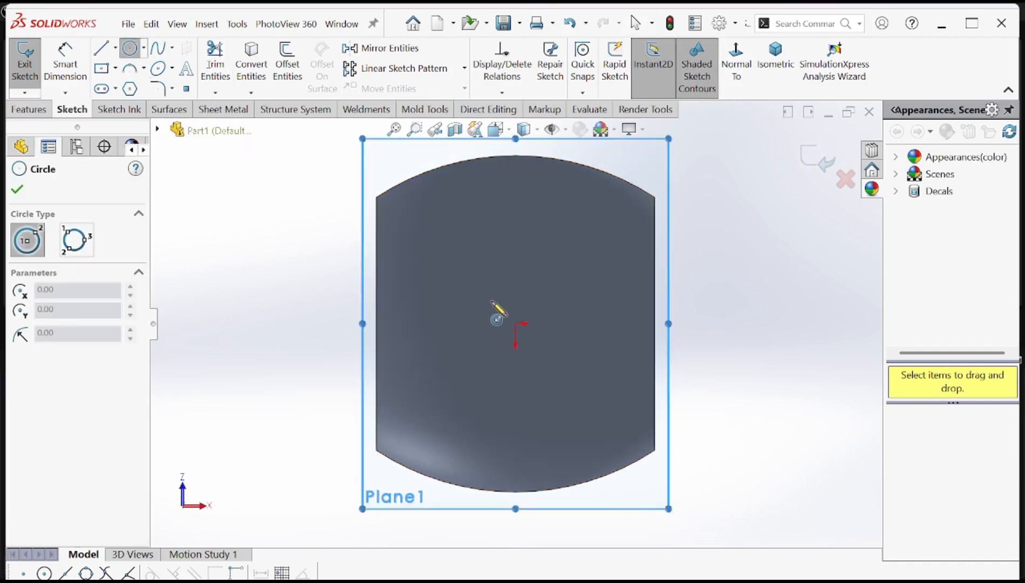
click(517, 323)
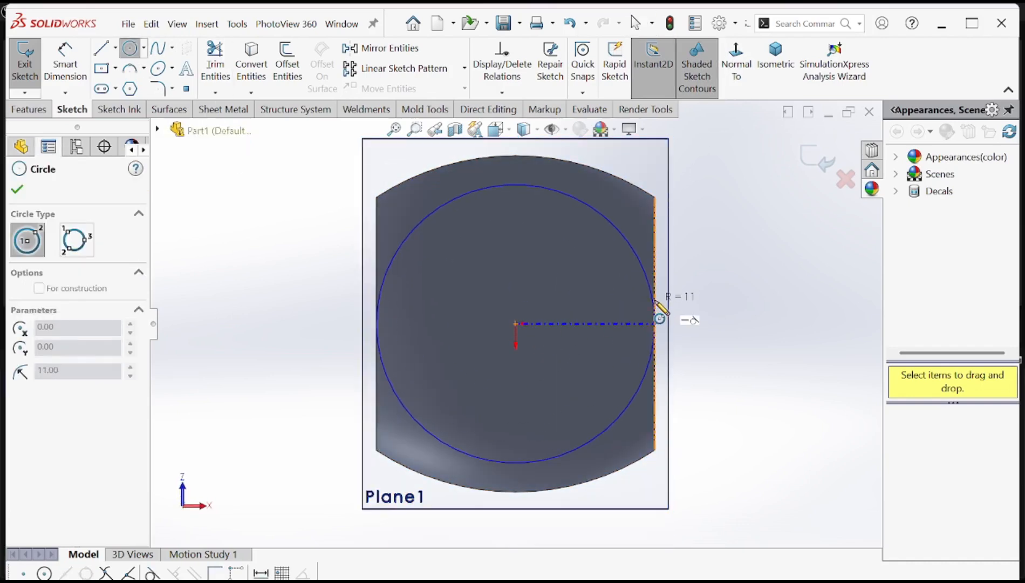
click(655, 302)
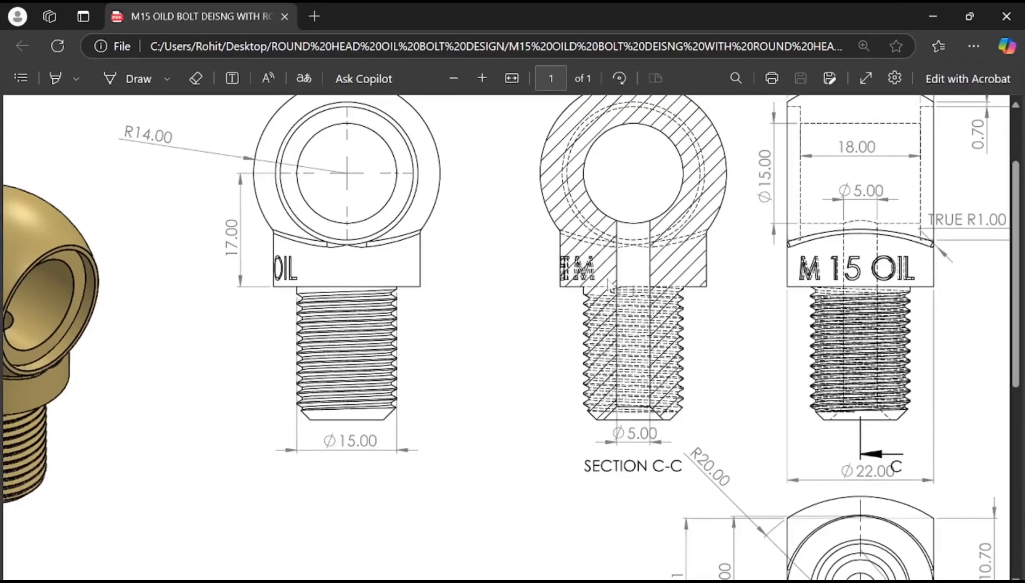
- Check the collar's diameter in the side and bottom views of the PDF drawing and return to the part sketch
middle_drag(728, 292, 813, 392)
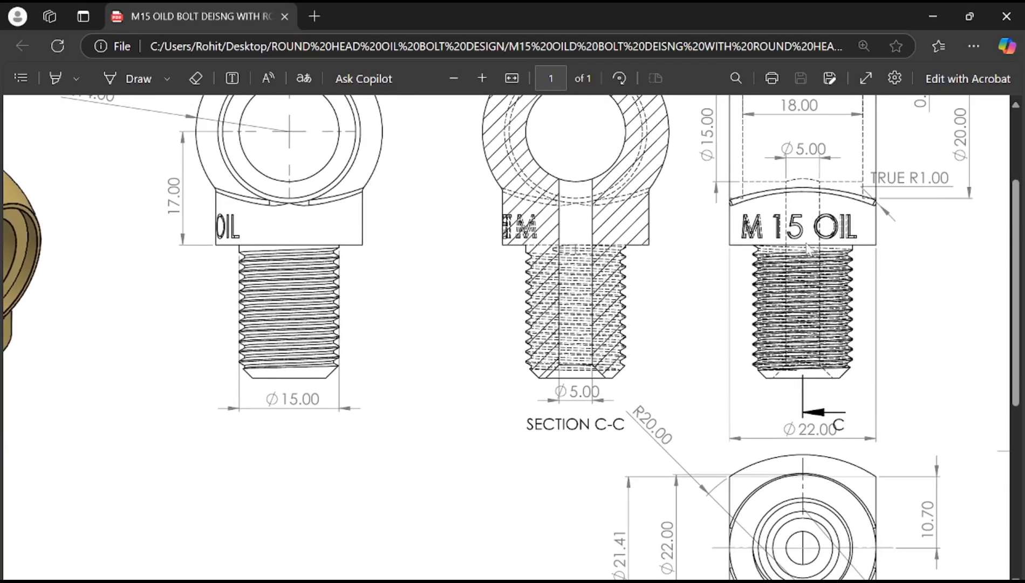
scroll(808, 247, up, 3)
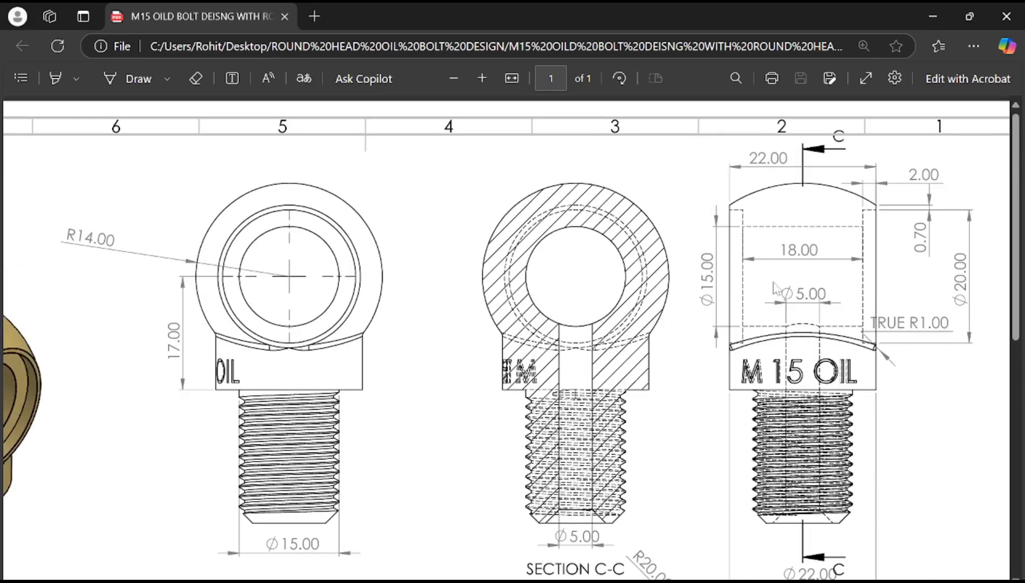
scroll(832, 289, down, 3)
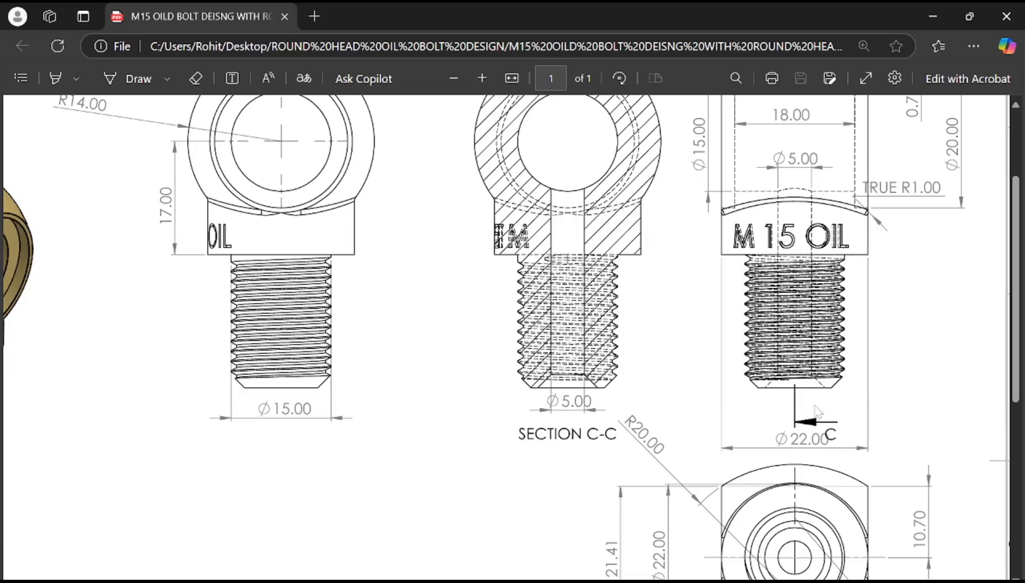
click(634, 581)
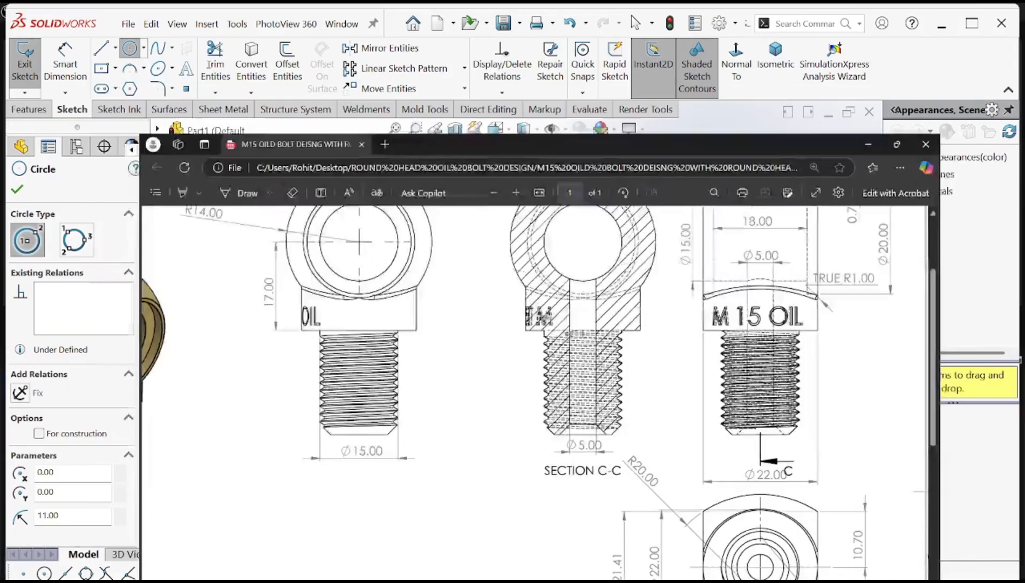
- Dimension the collar circle on the offset plane with a diameter of 22 mm
click(68, 58)
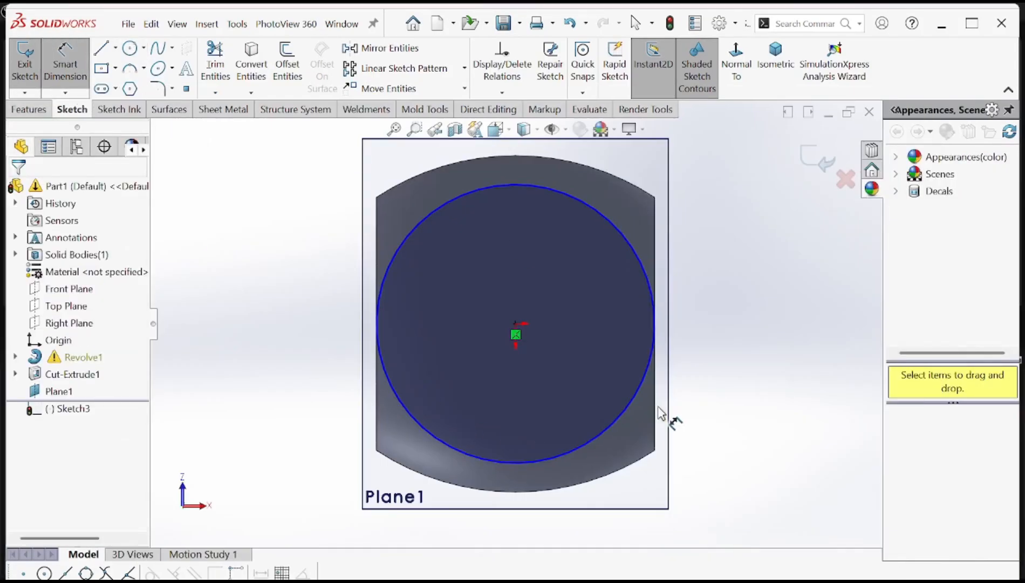
click(644, 397)
click(755, 323)
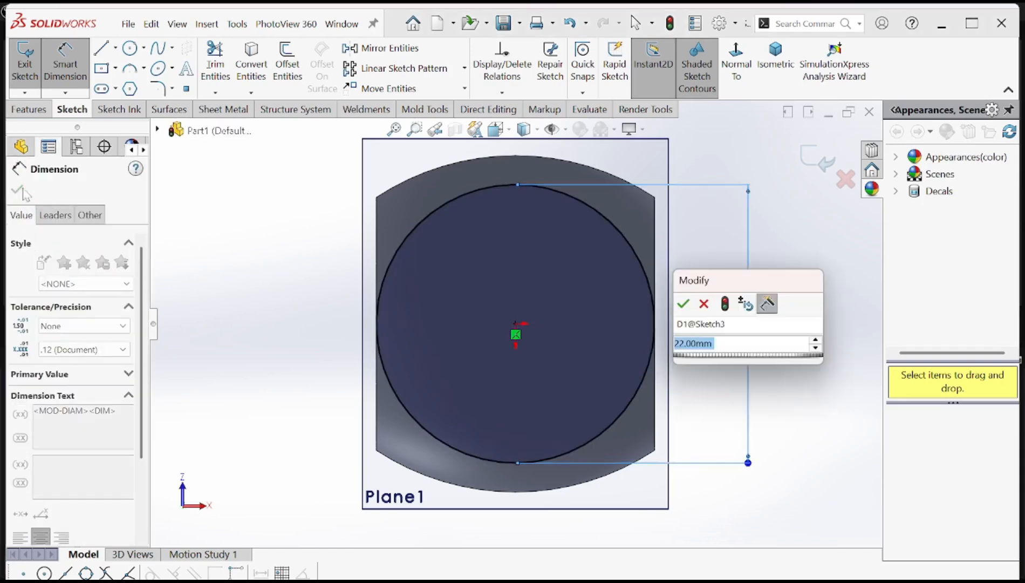
click(684, 303)
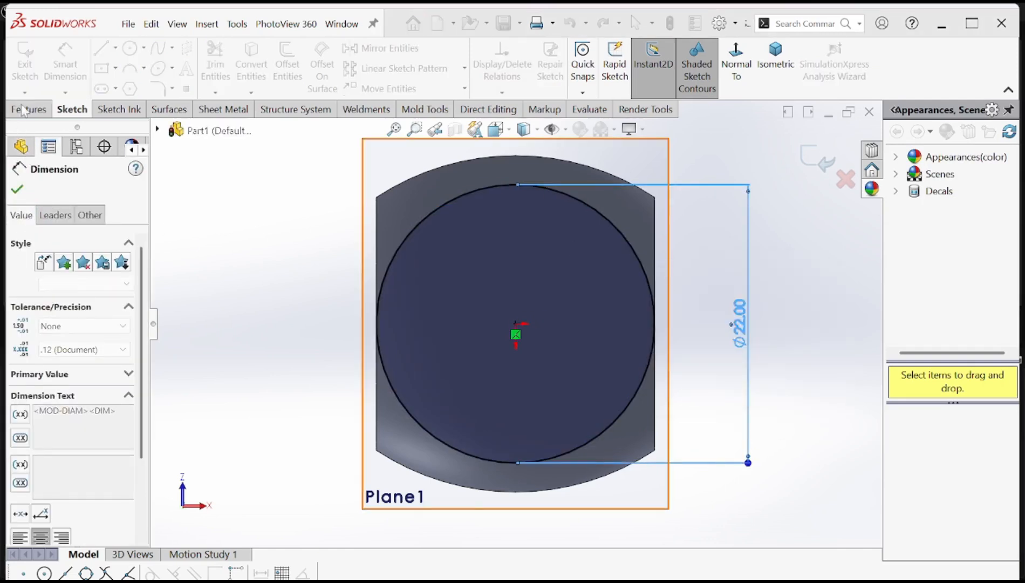
- Extrude the 22 mm circle into the head with the Up To Next end condition, and hide the offset plane
click(31, 111)
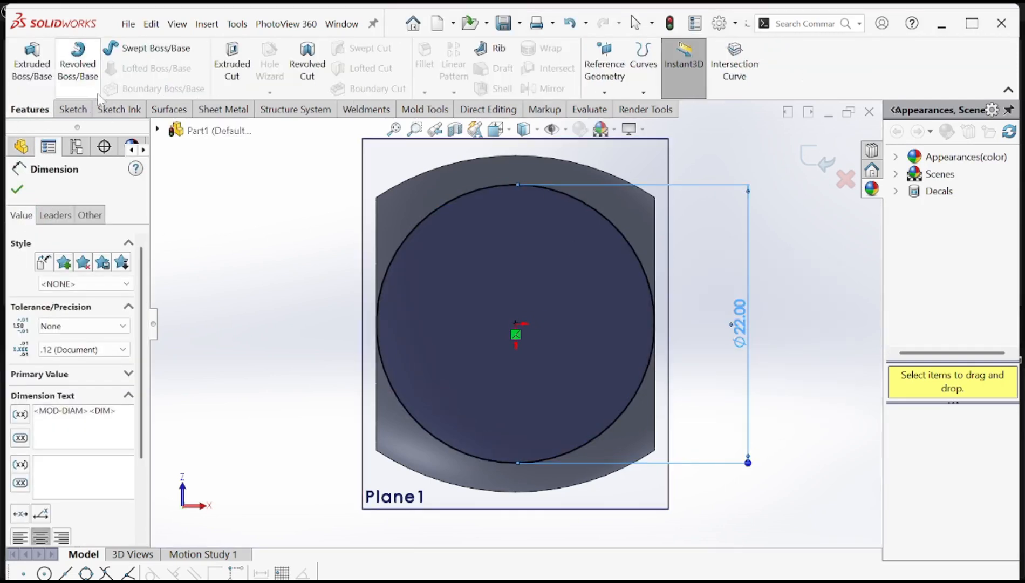
click(32, 64)
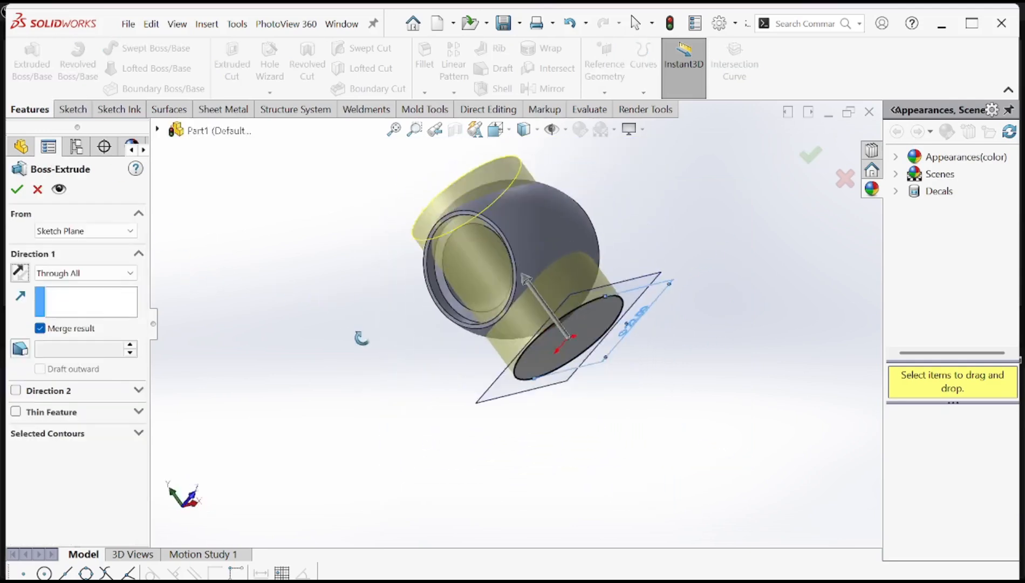
click(47, 275)
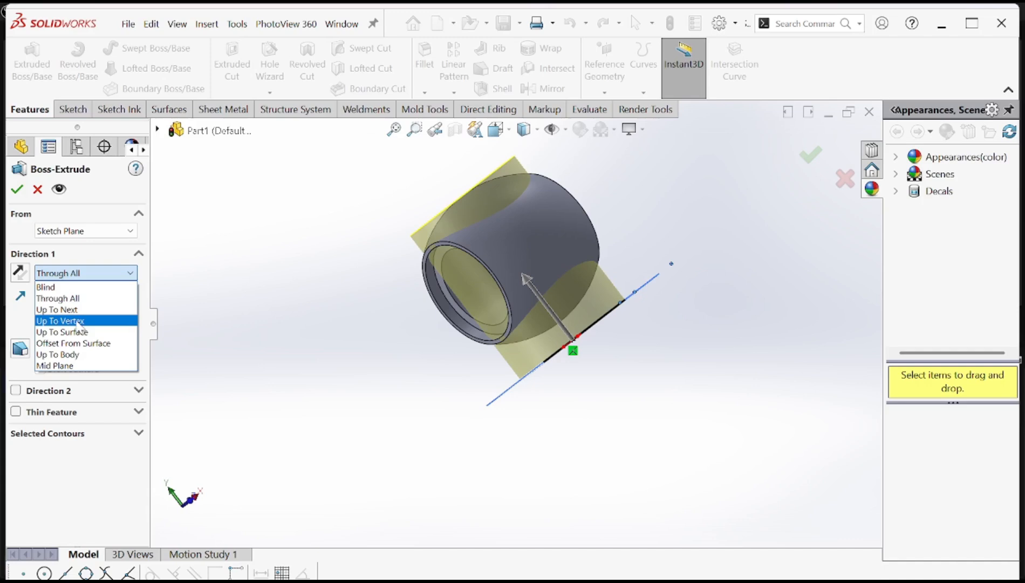
click(57, 309)
middle_drag(395, 310, 468, 263)
middle_drag(587, 306, 558, 289)
scroll(558, 290, down, 3)
middle_drag(597, 235, 528, 180)
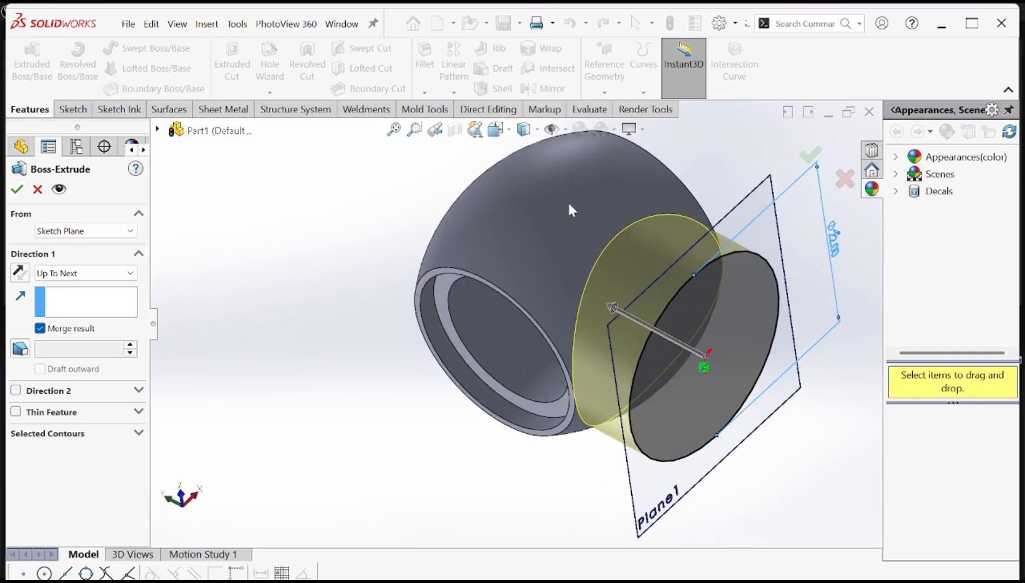
click(16, 189)
middle_drag(323, 306, 646, 494)
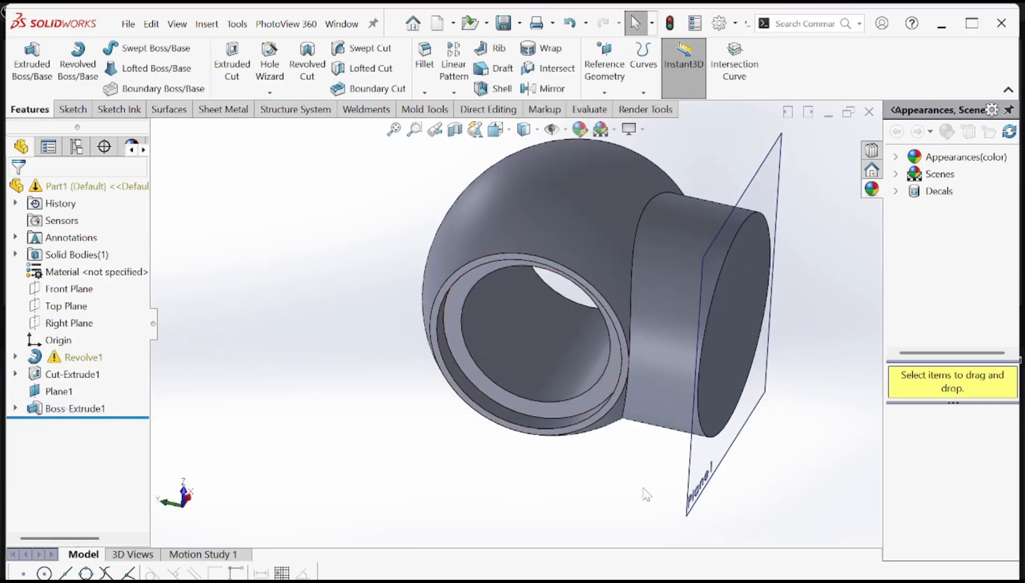
click(712, 476)
click(777, 432)
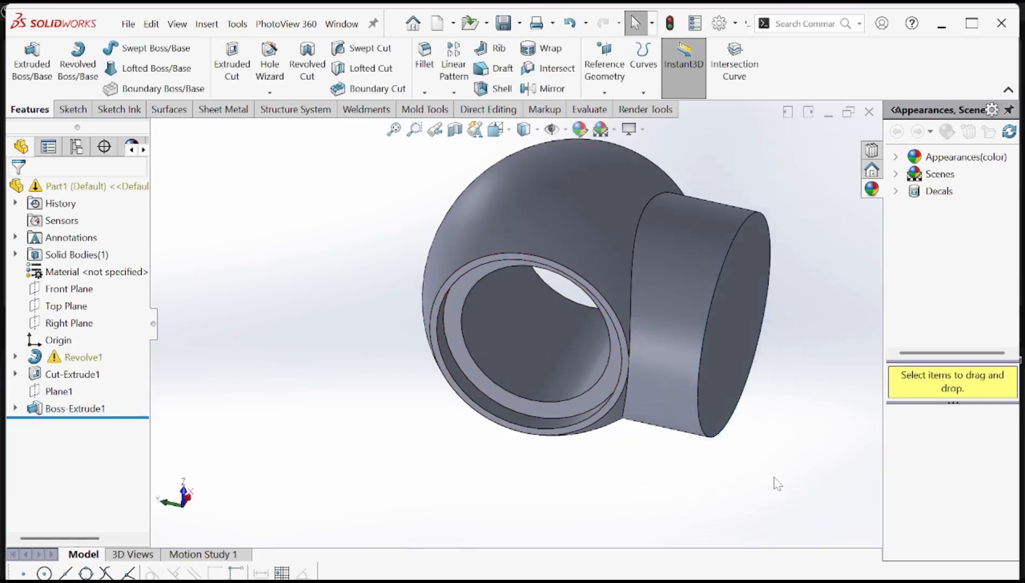
- Start a sketch on the collar's end face and draw a circle of about 7.6 mm radius centred on the origin
click(712, 340)
click(739, 264)
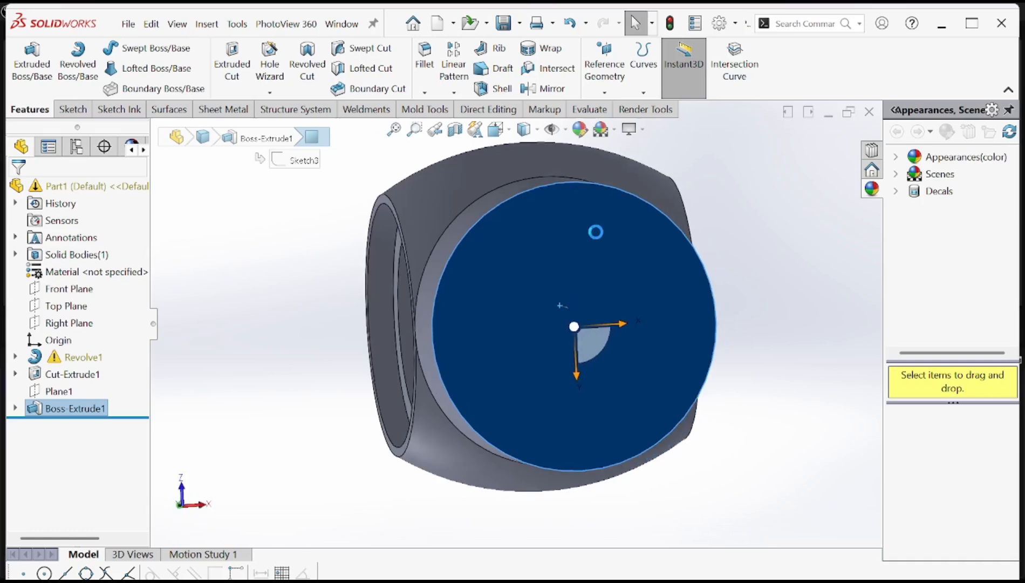
click(130, 48)
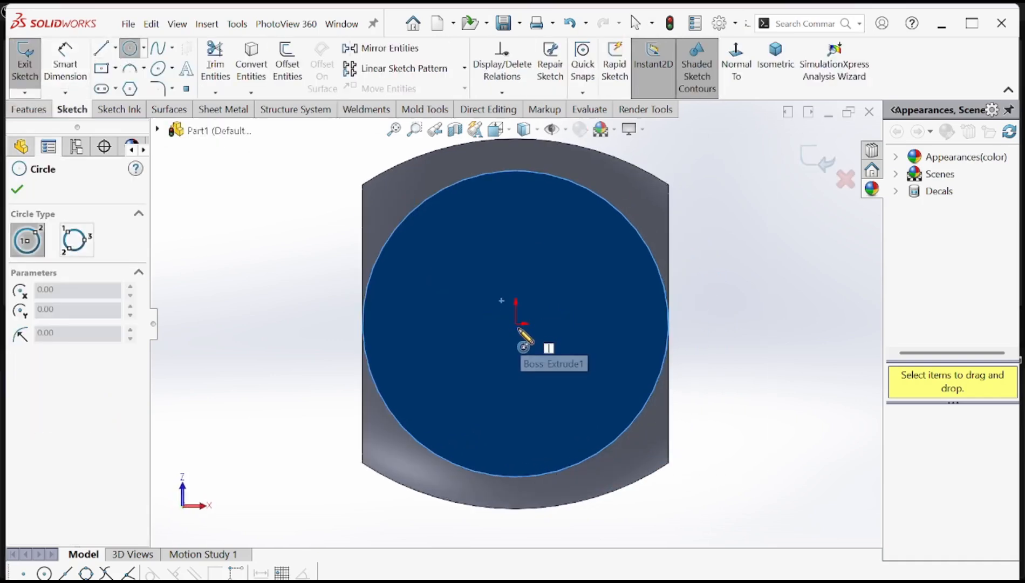
click(516, 323)
click(619, 302)
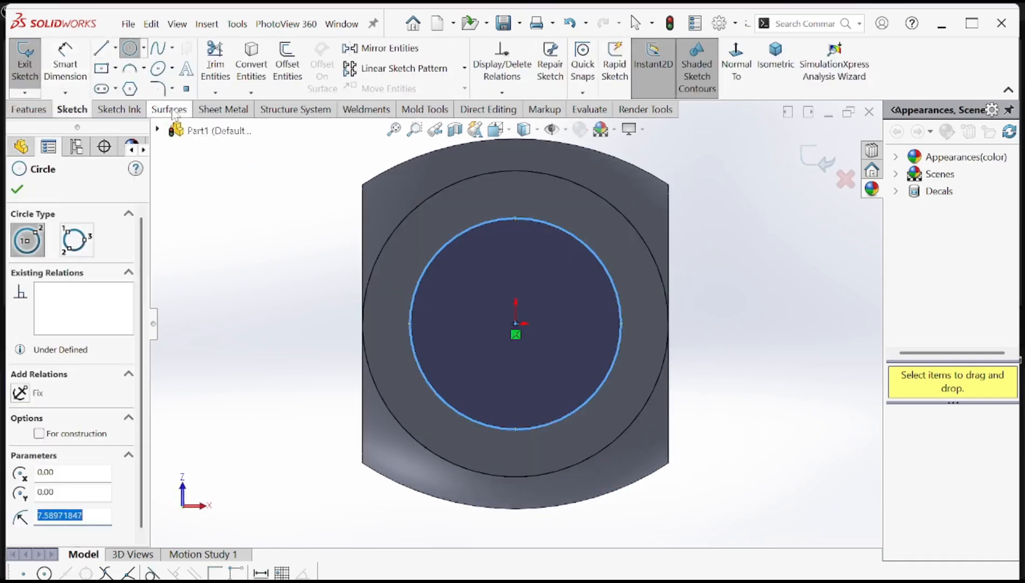
- Dimension the new circle on the collar face with a diameter of 15 mm
click(65, 64)
click(602, 381)
click(741, 327)
text(15)
key(Return)
- Check the shank in the PDF drawing and extrude the 15 mm circle 25 mm outward from the collar as a blind boss
key(alt+Tab)
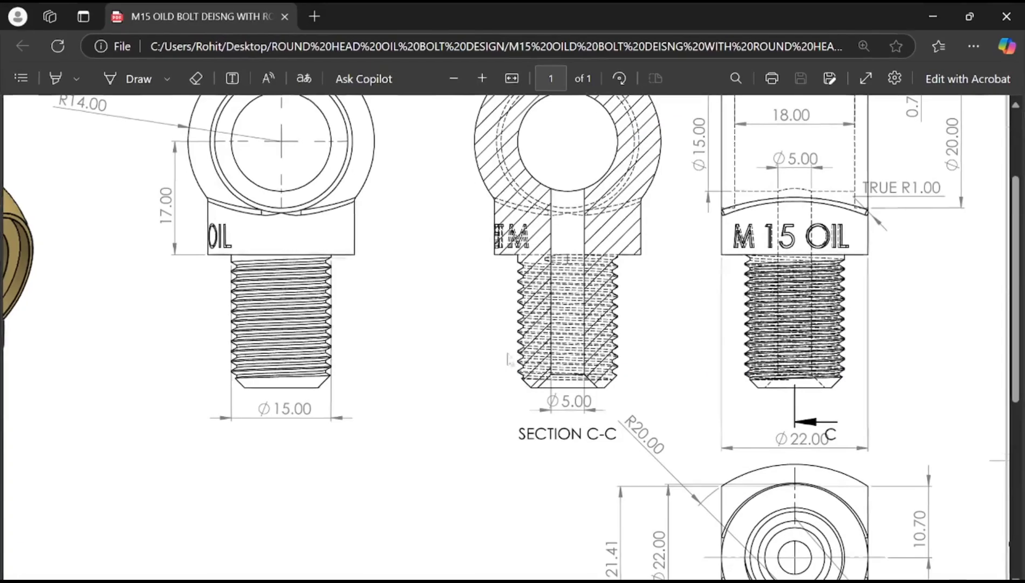
scroll(509, 359, down, 1)
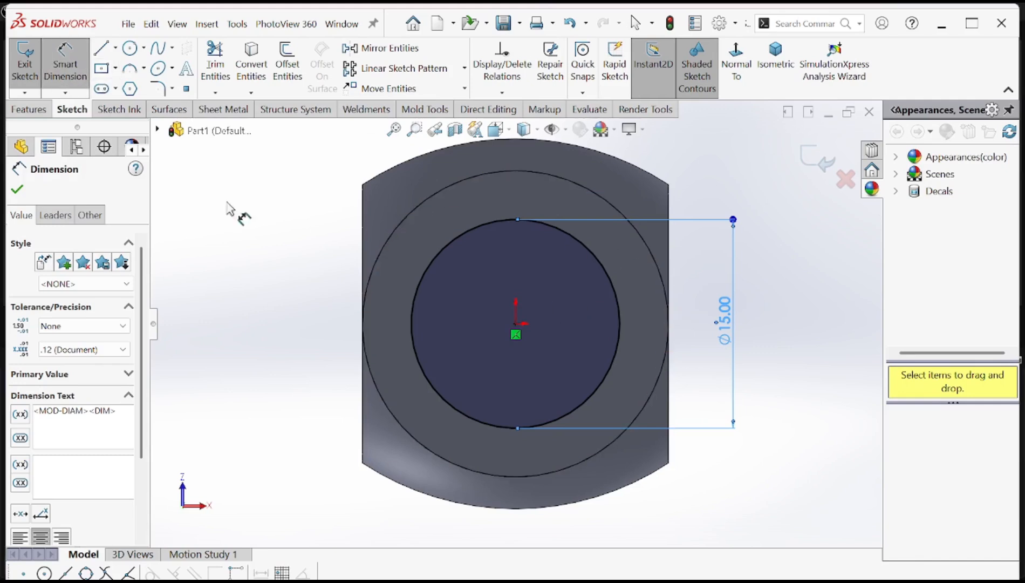
click(27, 109)
click(32, 62)
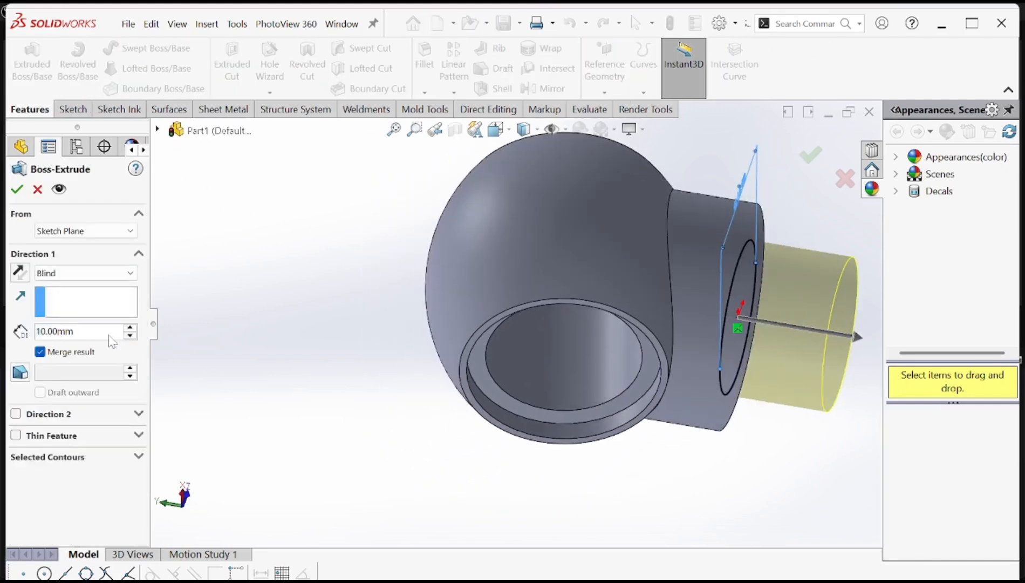
double_click(109, 336)
text(25)
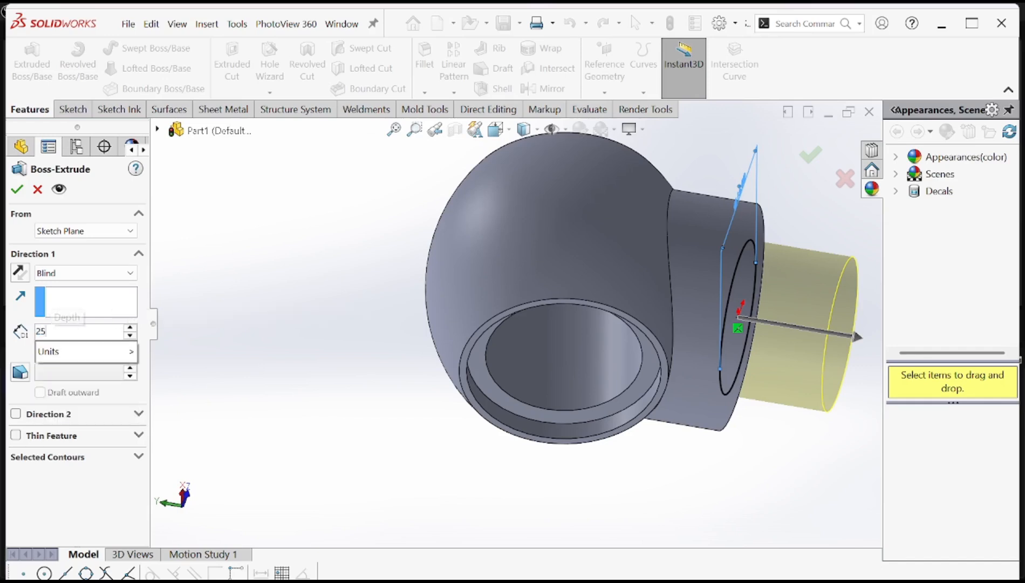
key(Return)
scroll(519, 326, up, 4)
middle_drag(621, 403, 455, 259)
click(17, 189)
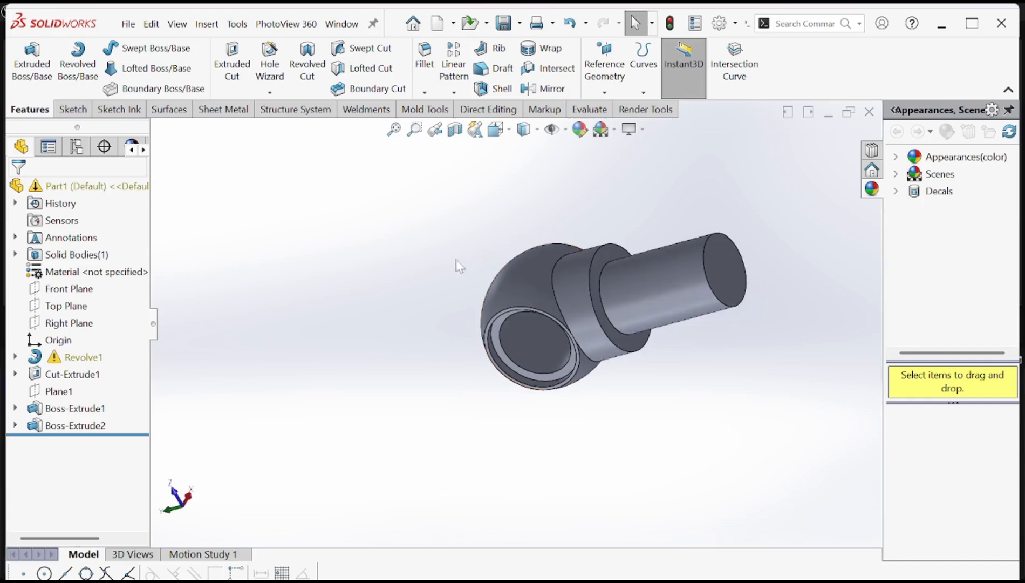
- Chamfer the shank's free end face by 2 mm at 45 degrees
scroll(690, 245, down, 3)
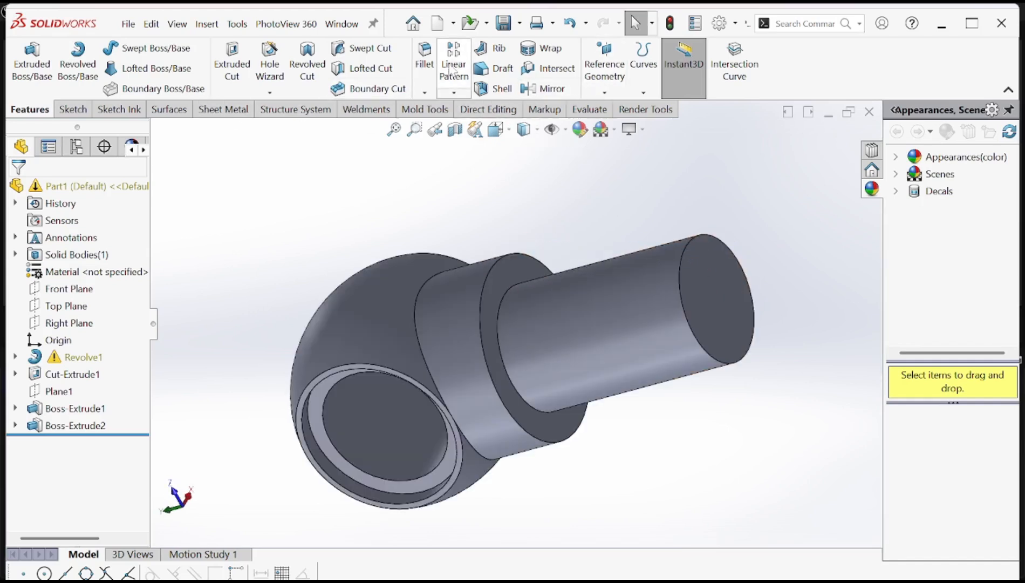
click(424, 93)
click(717, 288)
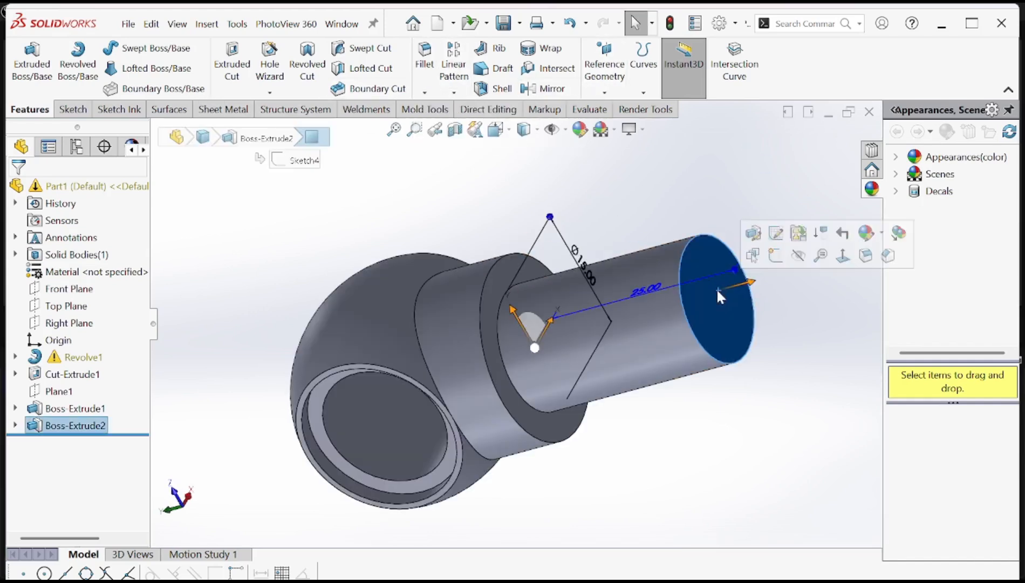
click(888, 257)
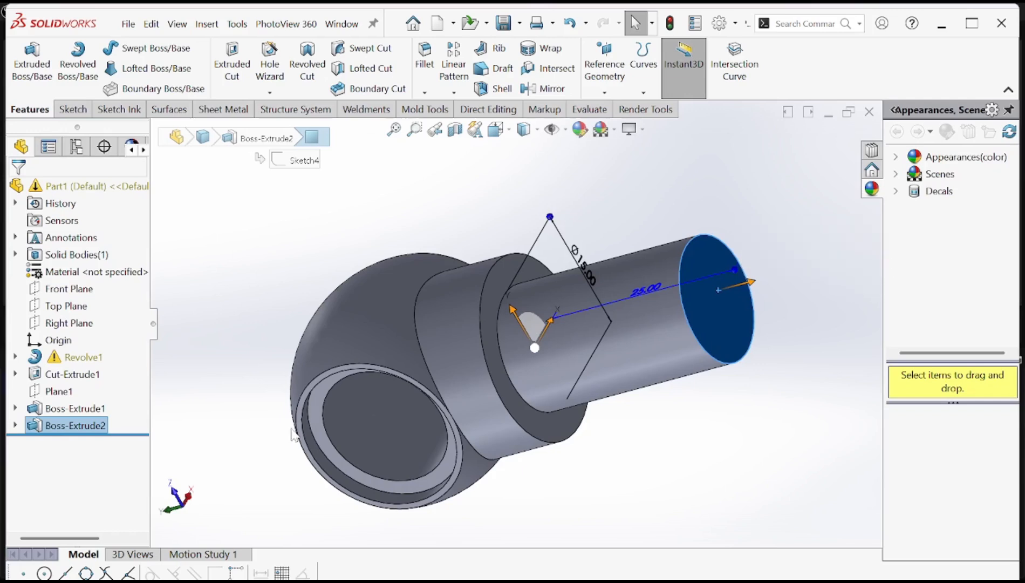
text(2)
key(Return)
middle_drag(536, 340, 582, 363)
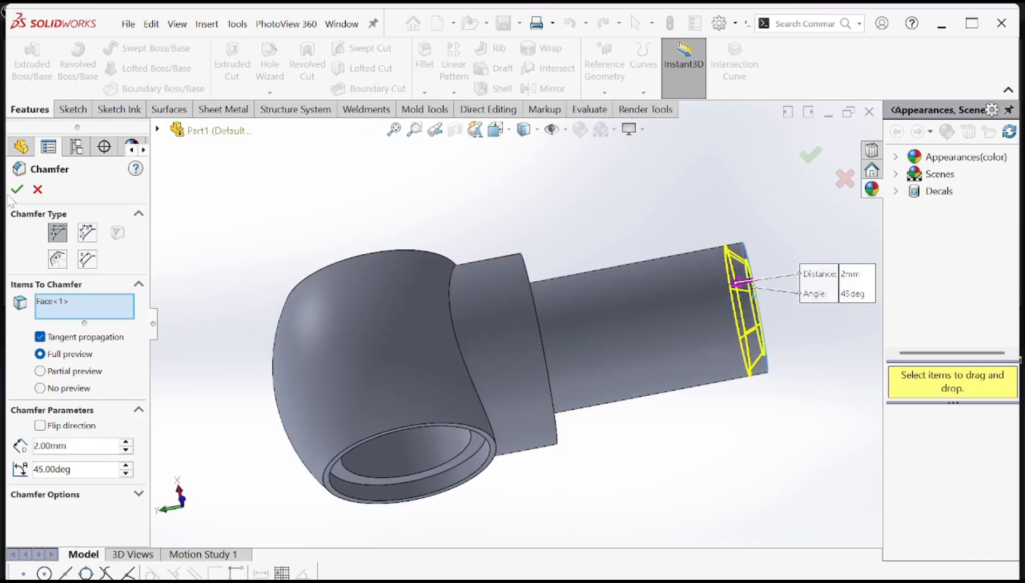
click(16, 188)
- Read the fillet, thread and chamfer notes in the PDF drawing and return to the part
middle_drag(604, 285, 478, 319)
click(635, 23)
key(alt+Tab)
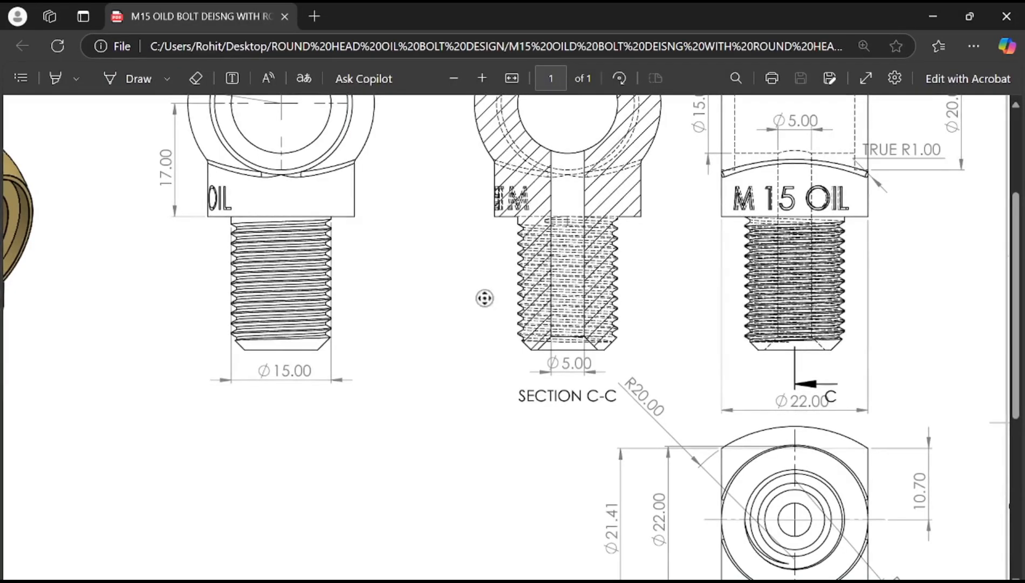
scroll(485, 298, down, 10)
scroll(484, 298, left, 5)
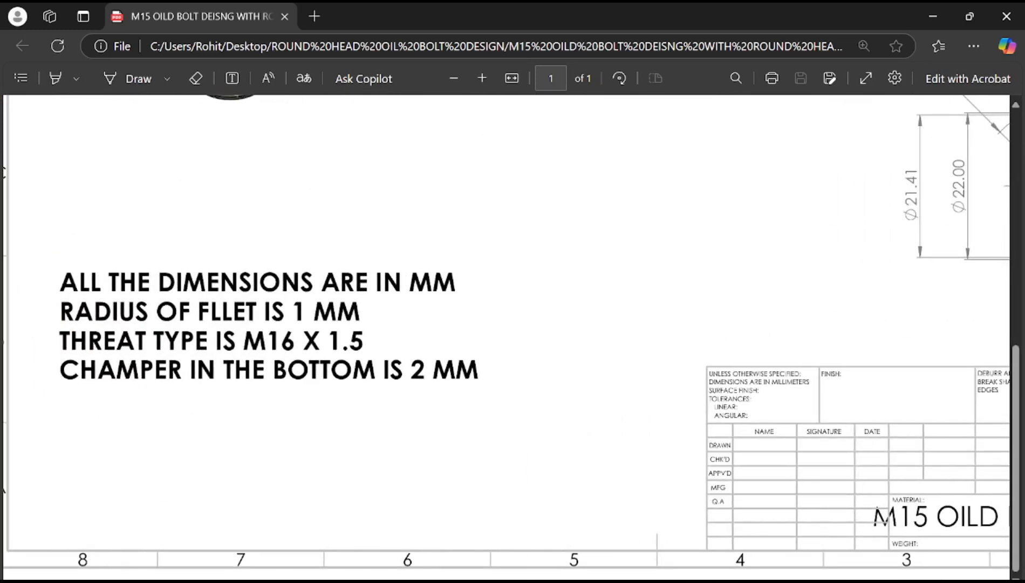
key(alt+Tab)
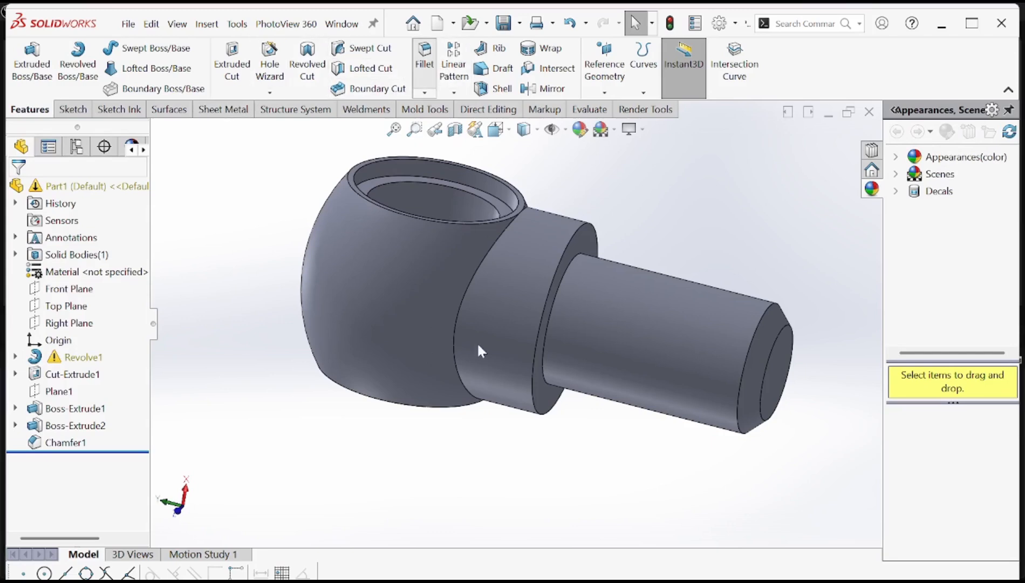
- Fillet the edge where the collar meets the round head with a 1 mm radius
click(463, 299)
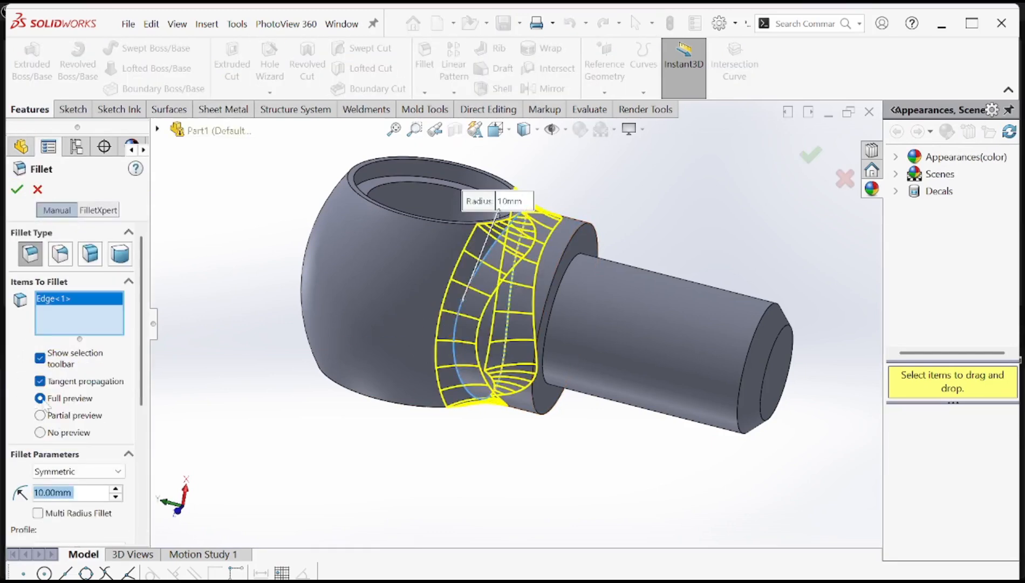
text(1)
key(Return)
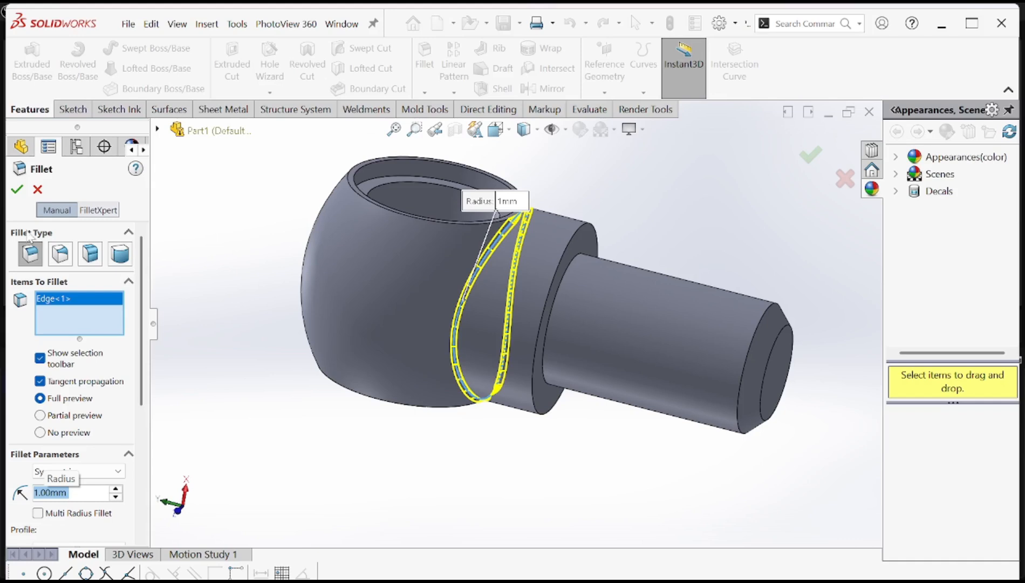
click(17, 190)
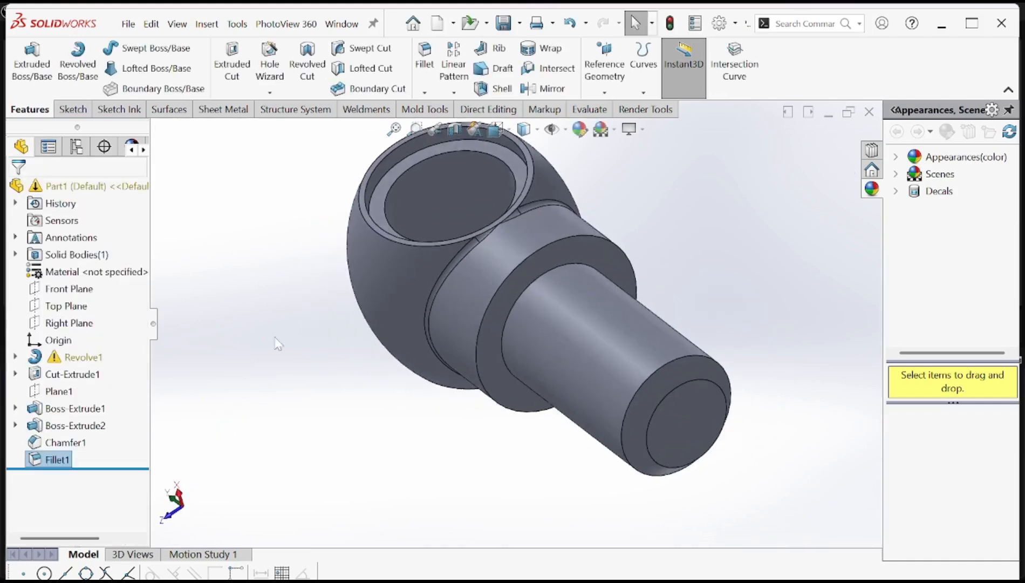
- Start a sketch on the shank's chamfered end face and draw a circle of about 1.9 mm radius centred on the origin
middle_drag(441, 371, 471, 296)
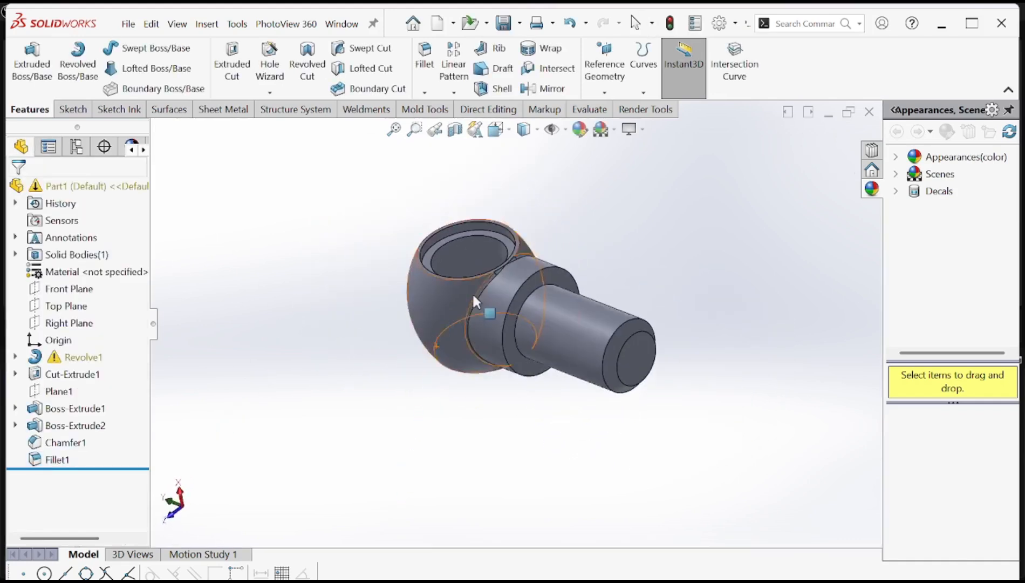
scroll(607, 294, down, 3)
click(647, 416)
click(706, 383)
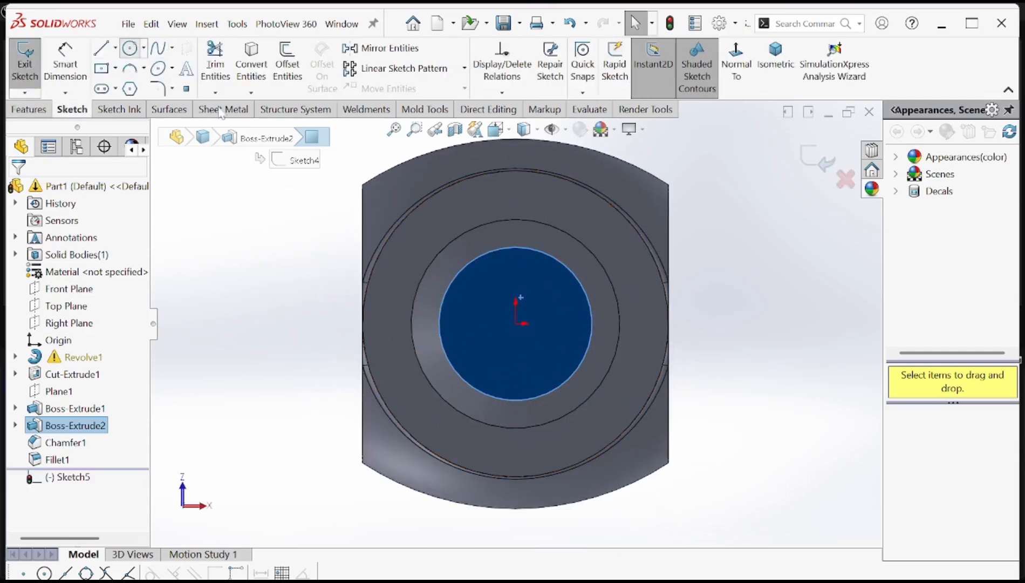
click(130, 48)
click(516, 323)
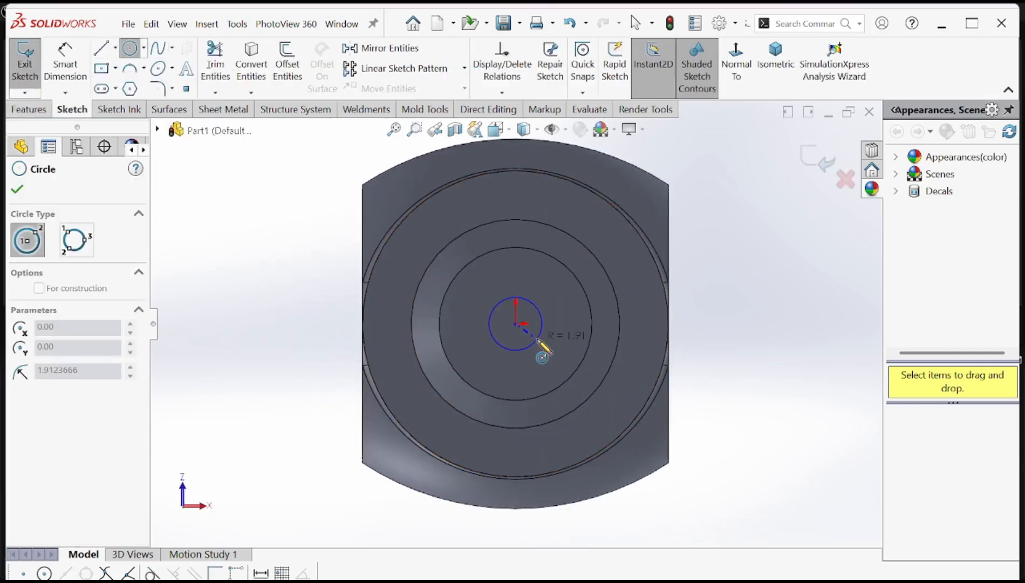
click(535, 342)
- Check the oil hole's diameter in the PDF drawing and dimension the circle on the shank's end with a 5 mm diameter
click(64, 64)
click(535, 343)
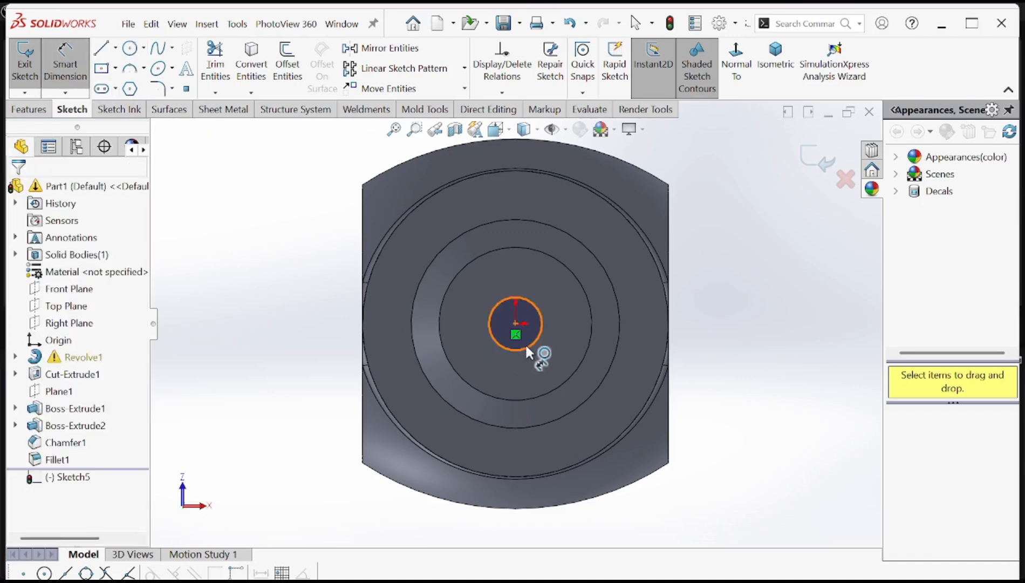
click(702, 319)
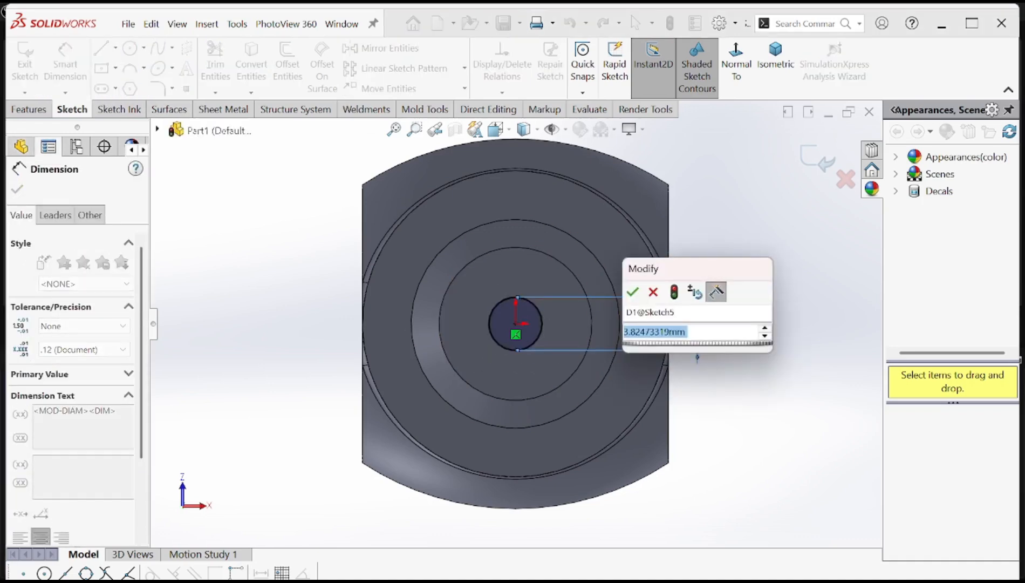
click(562, 579)
scroll(558, 393, up, 8)
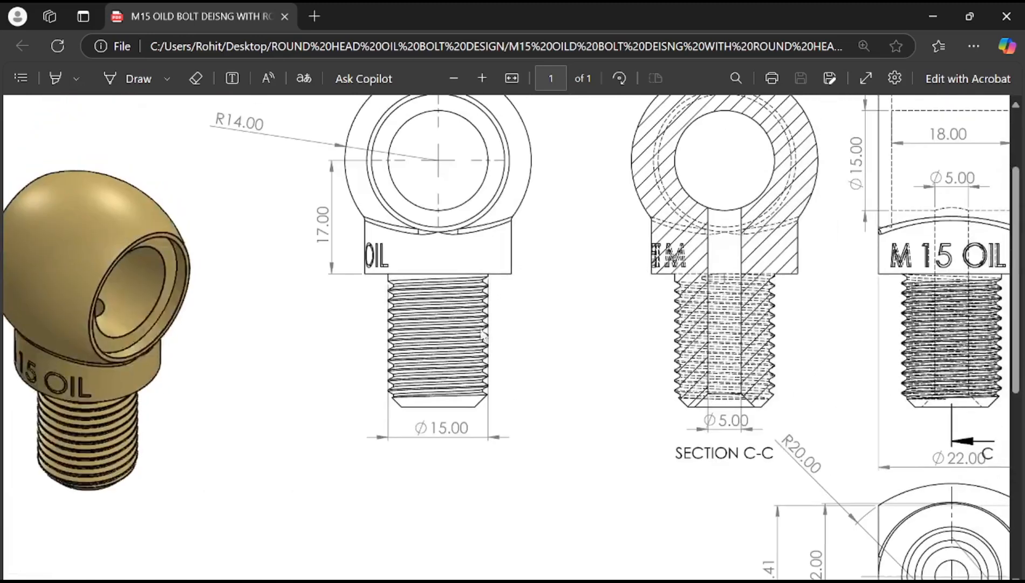
scroll(798, 382, right, 3)
scroll(798, 382, up, 1)
scroll(608, 509, up, 1)
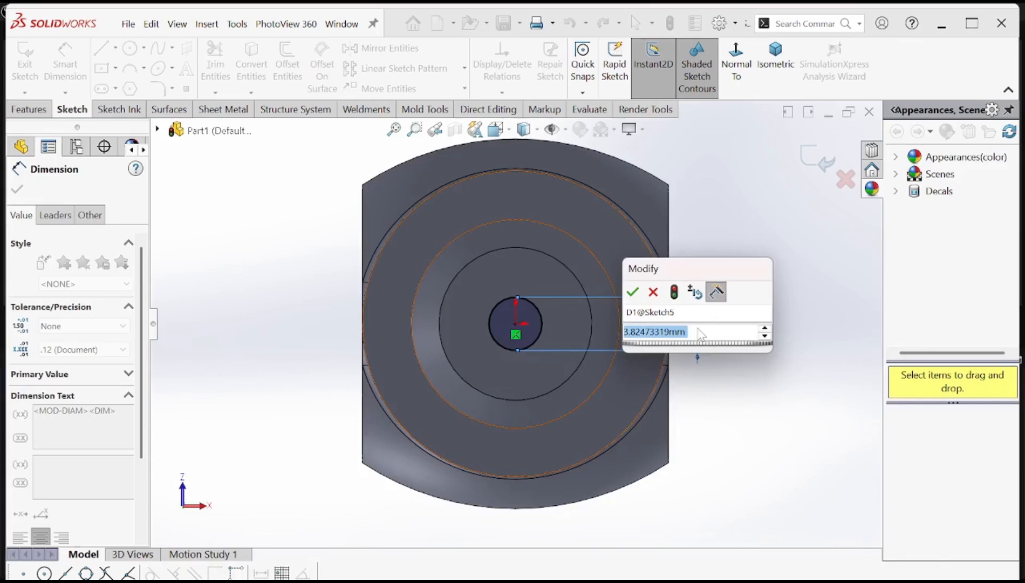
text(5)
key(Return)
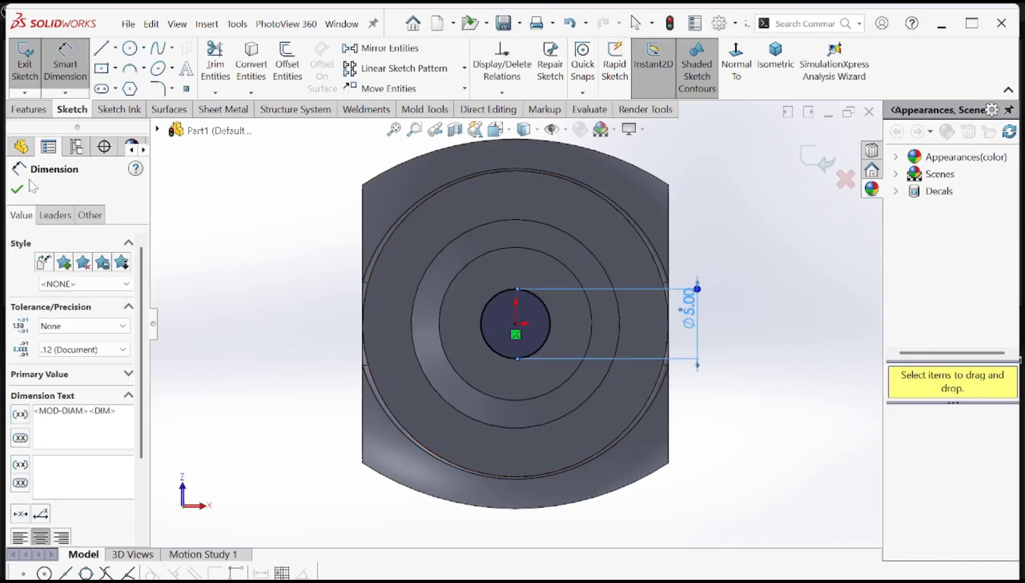
- Start an extruded cut from the 5 mm circle on the shank's end and try the Up To Next end condition
key(Escape)
key(Escape)
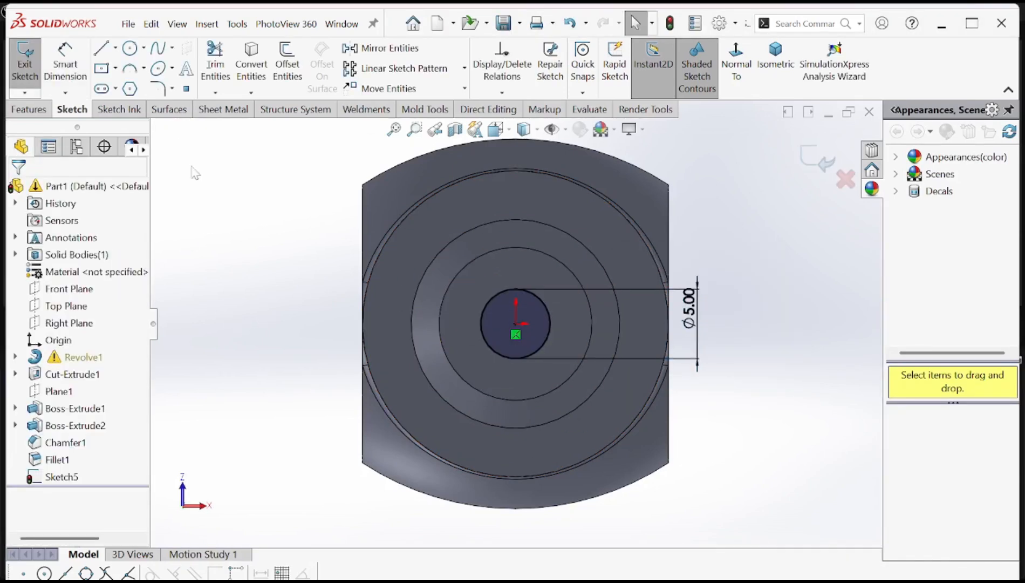
click(25, 109)
click(232, 64)
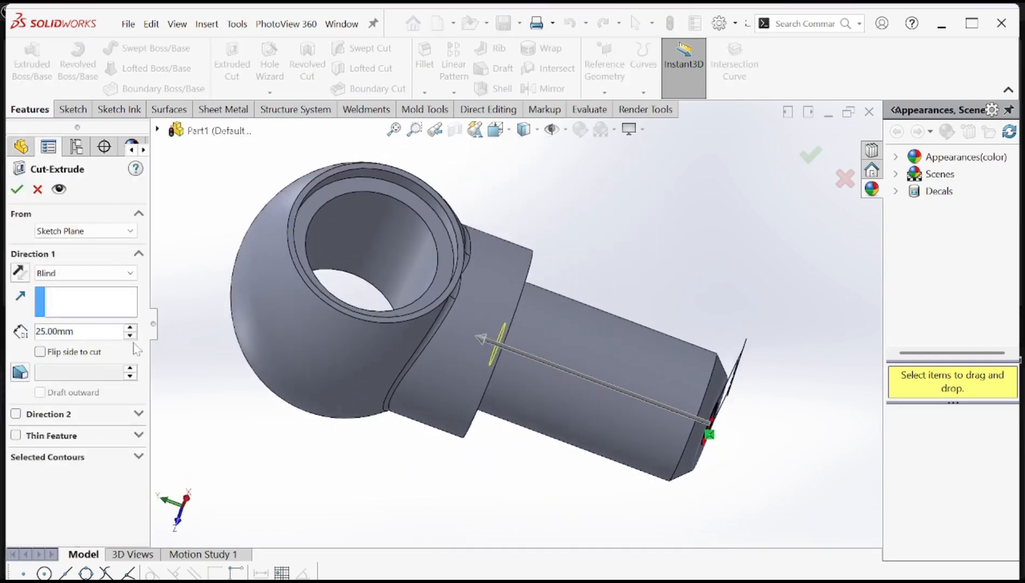
click(76, 273)
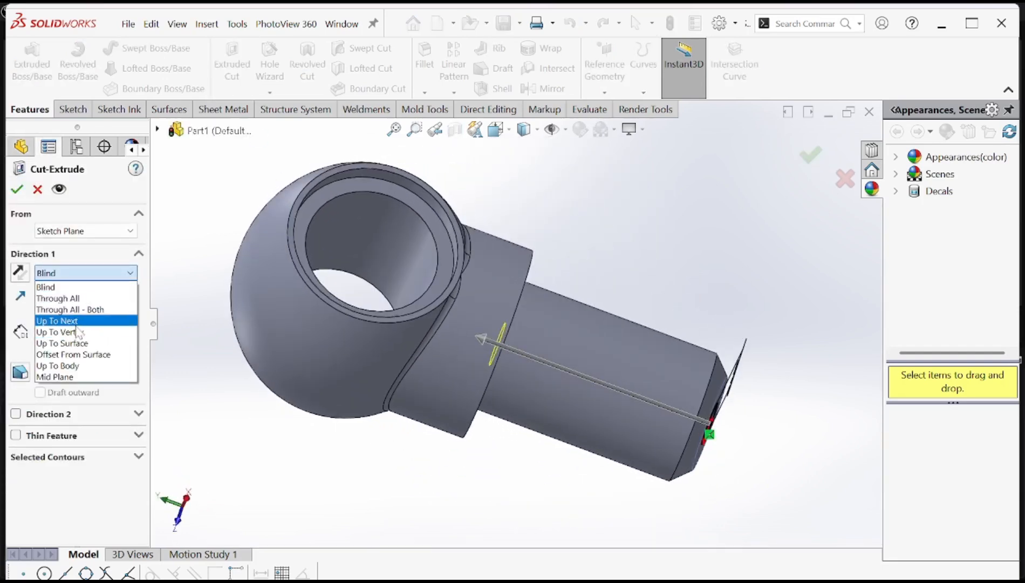
click(75, 323)
middle_drag(412, 340, 454, 413)
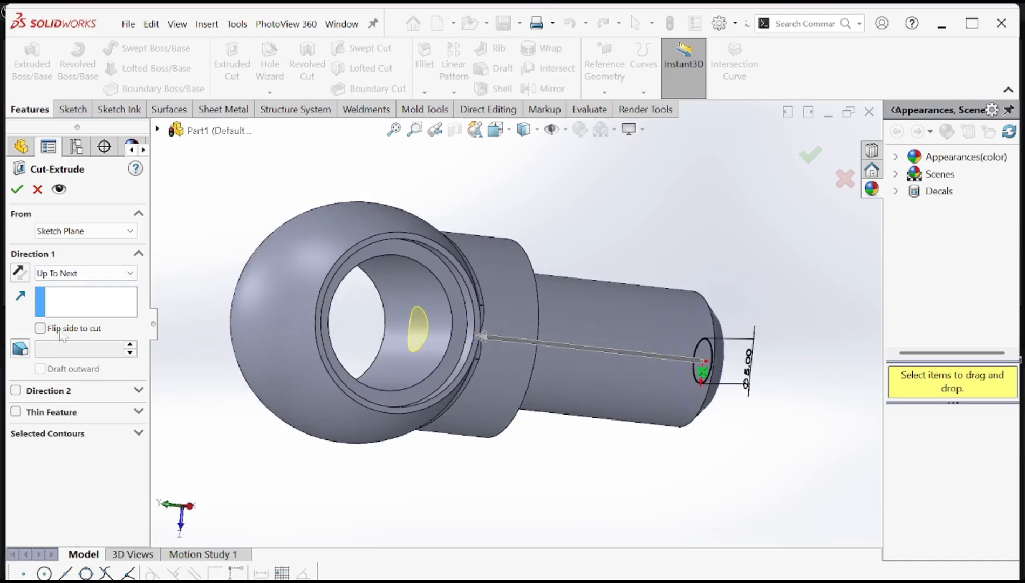
- Try Up To Vertex, a 40 mm blind depth and Up To Surface at the head's bore as end conditions for the cut
click(79, 278)
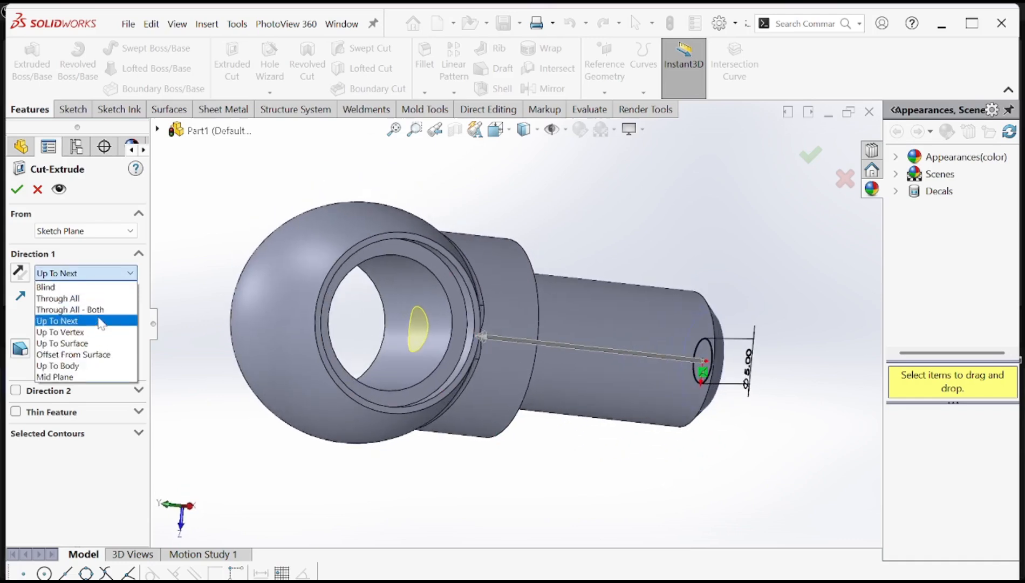
click(89, 331)
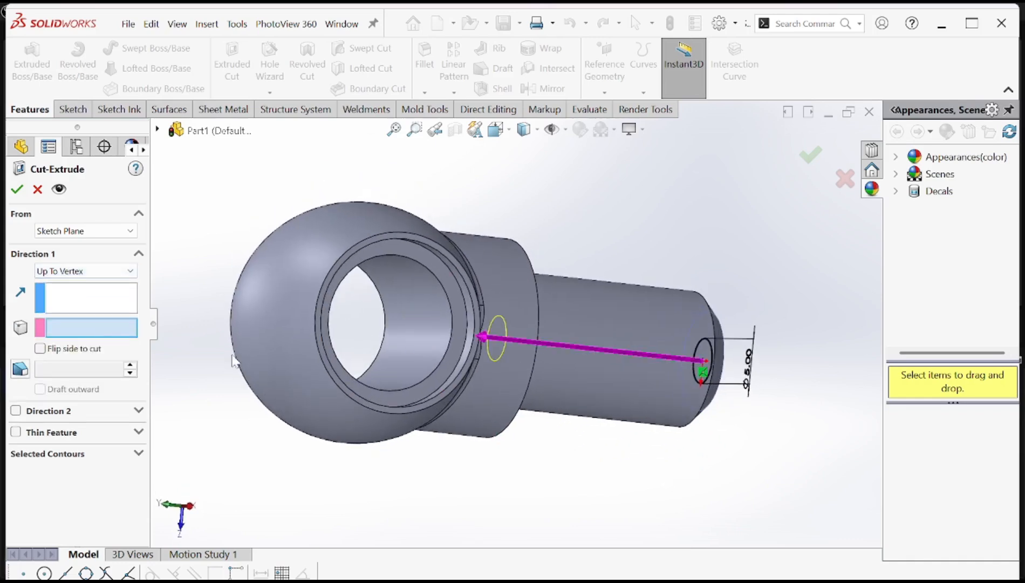
drag(424, 335, 368, 333)
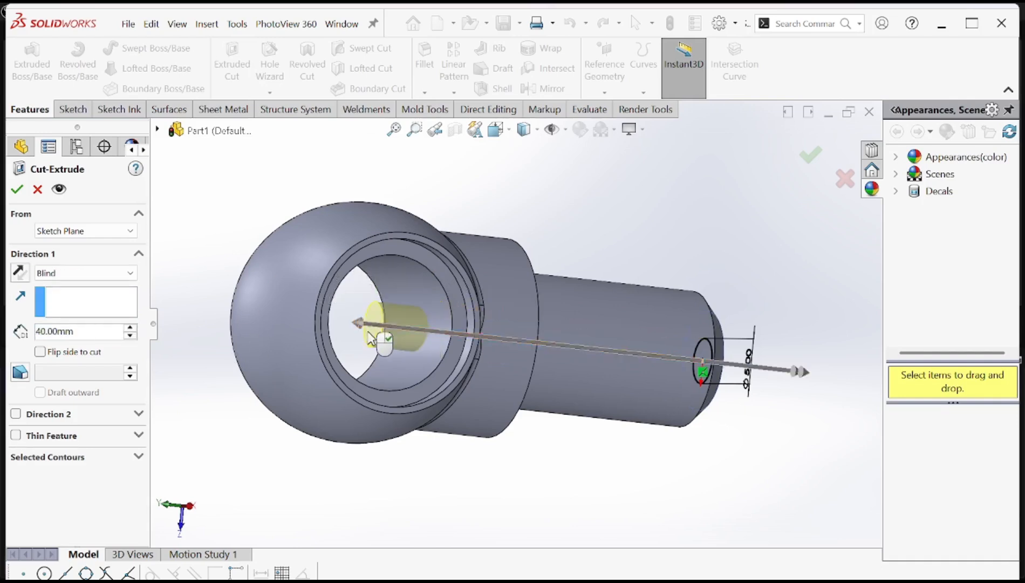
click(93, 273)
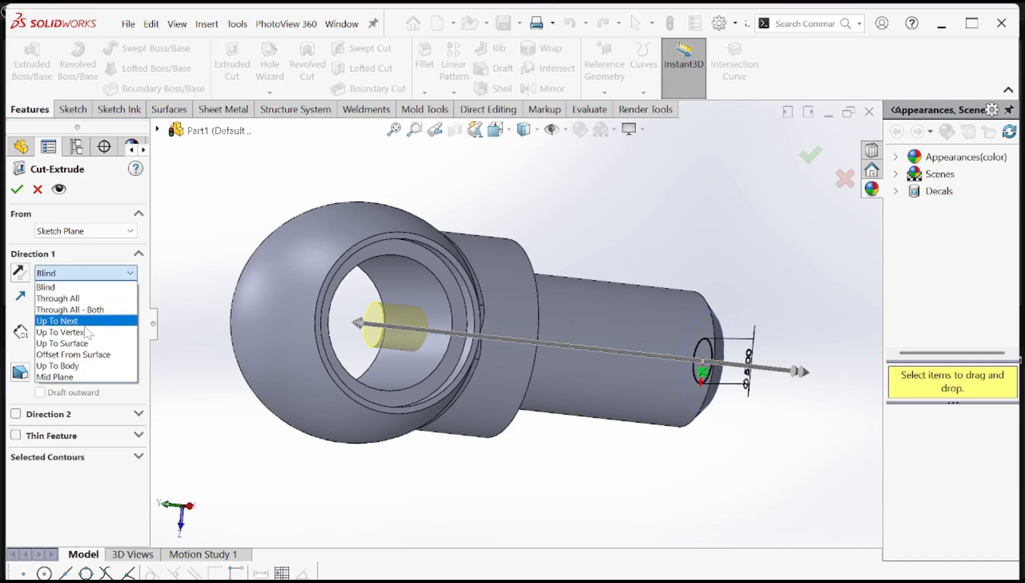
click(88, 341)
click(408, 346)
middle_drag(243, 318, 146, 293)
click(85, 275)
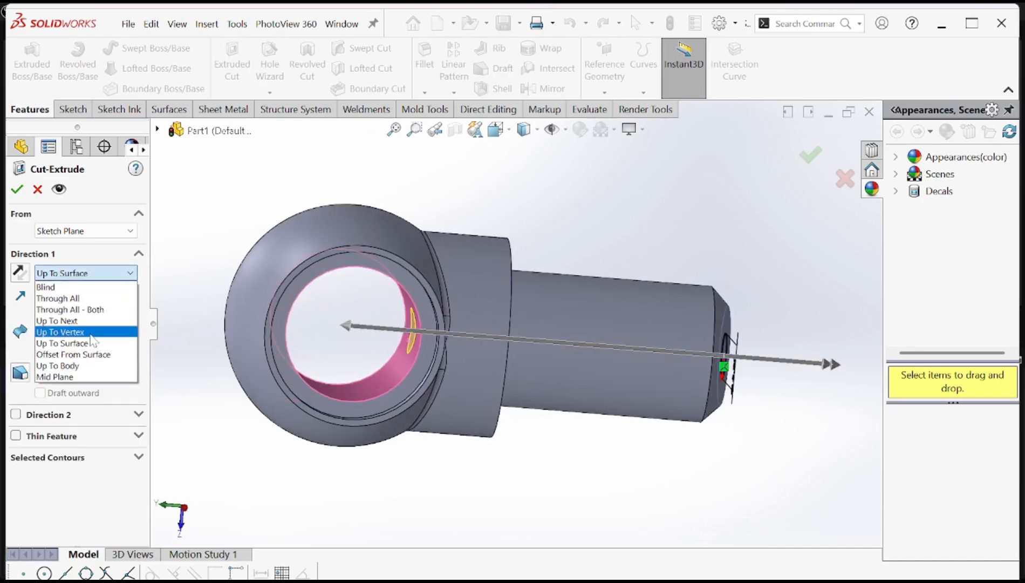
click(89, 333)
scroll(366, 344, up, 2)
middle_drag(366, 344, 392, 338)
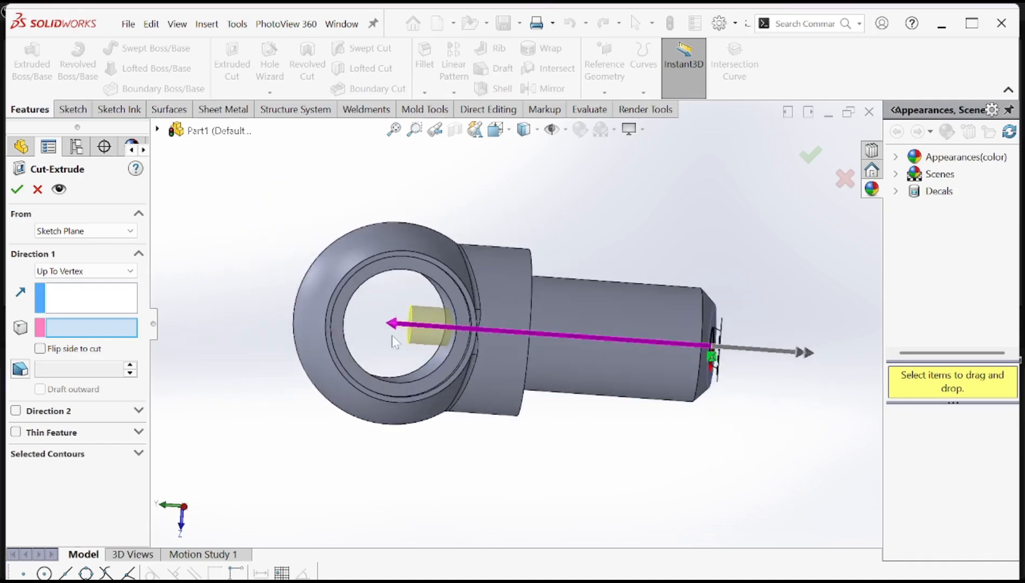
- Cut the oil hole through the shank with a blind depth that reaches into the head's bore
click(94, 273)
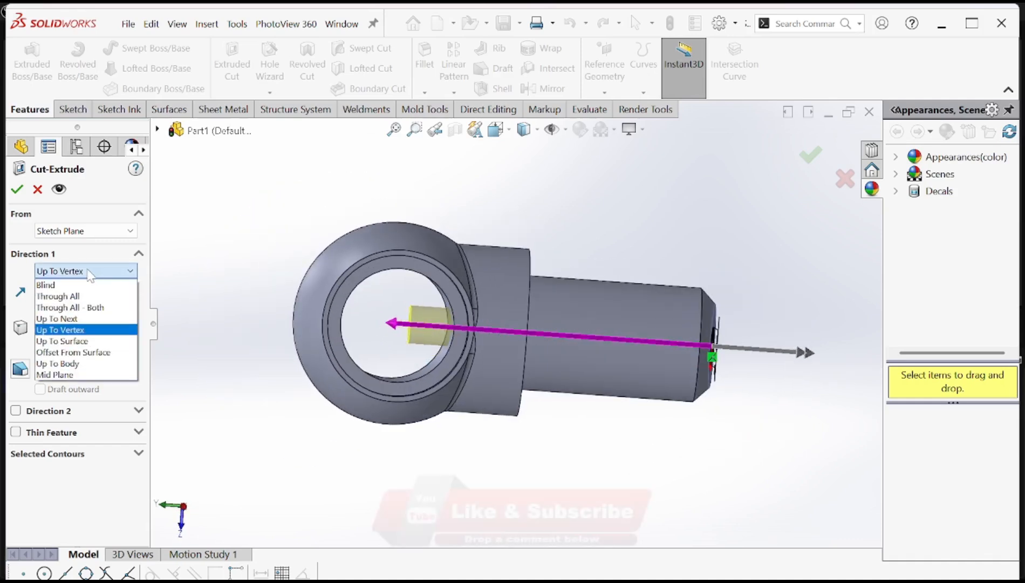
click(19, 190)
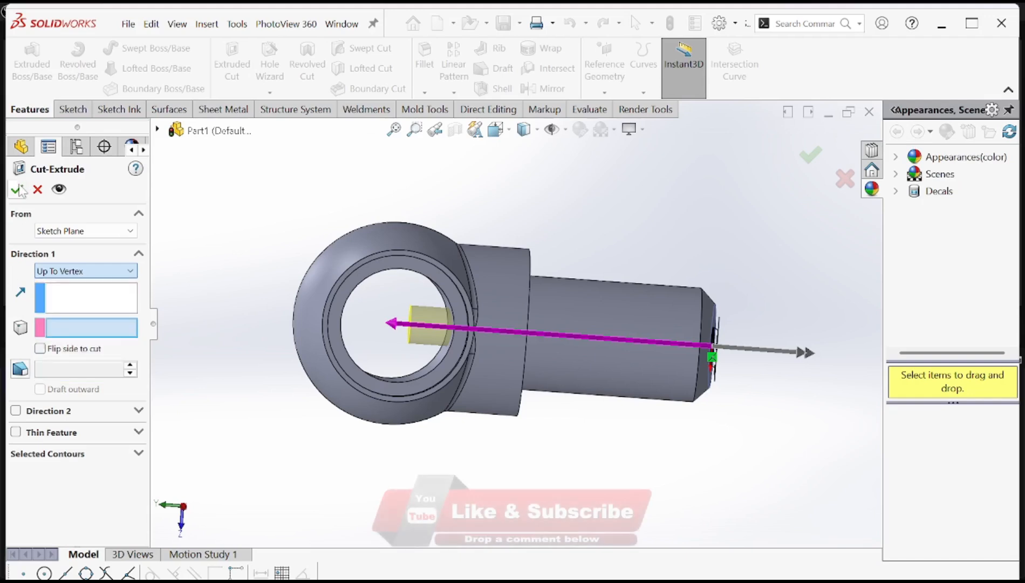
click(448, 204)
middle_drag(479, 224, 413, 256)
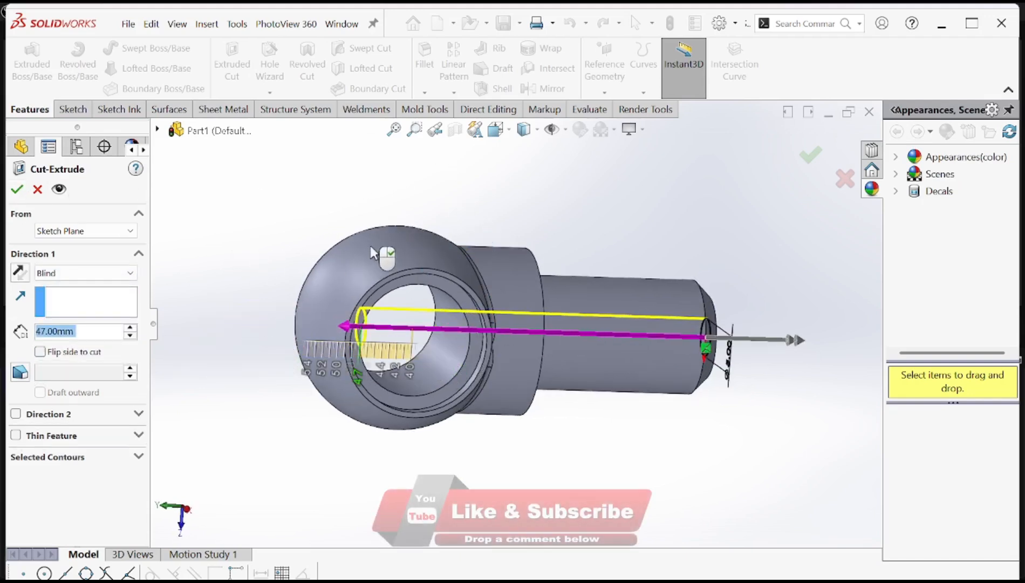
click(408, 246)
click(17, 189)
- Chamfer the oil hole's edge on the shank's end face by 2 mm at 45 degrees
middle_drag(274, 222, 614, 319)
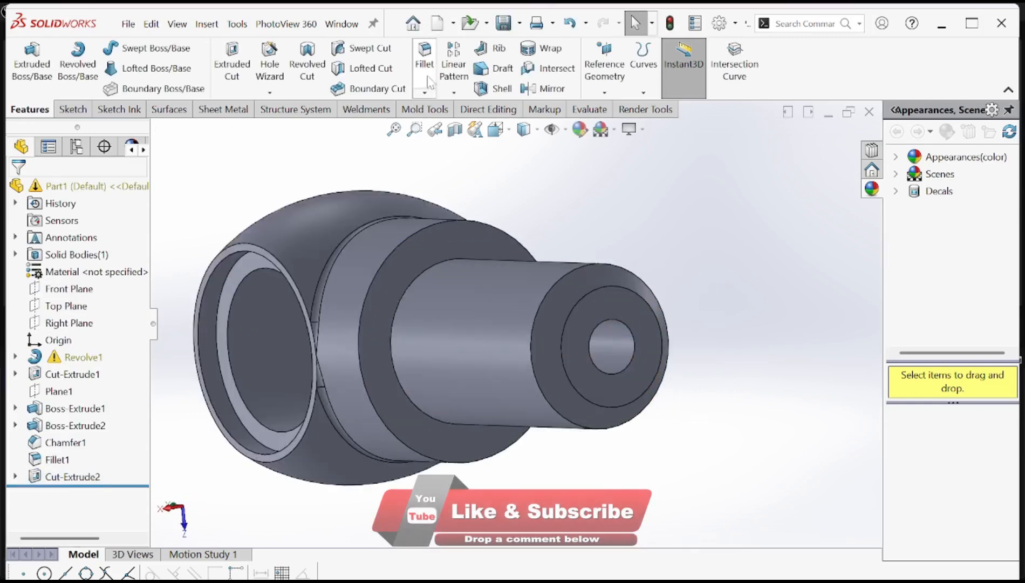
click(425, 93)
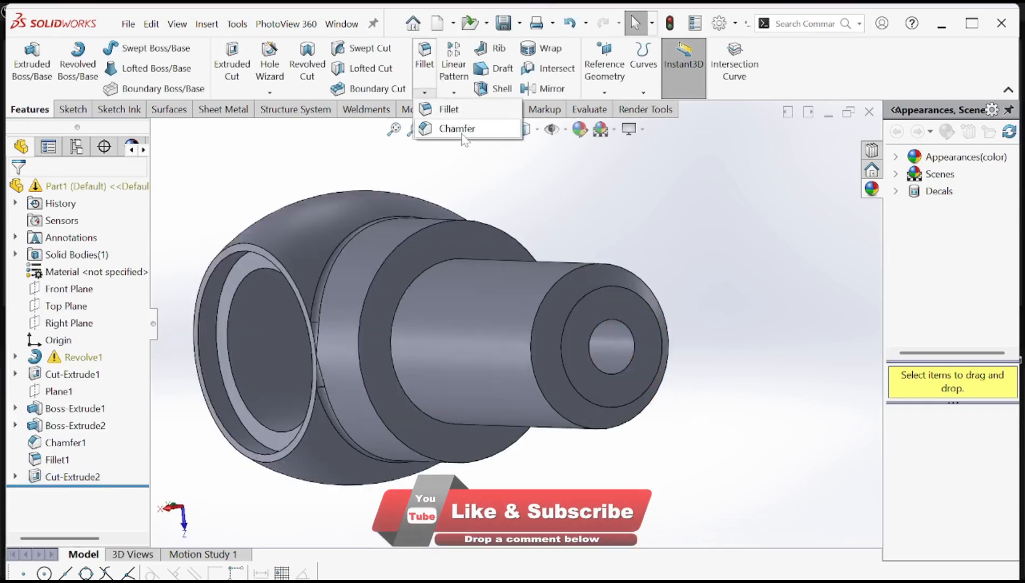
click(458, 128)
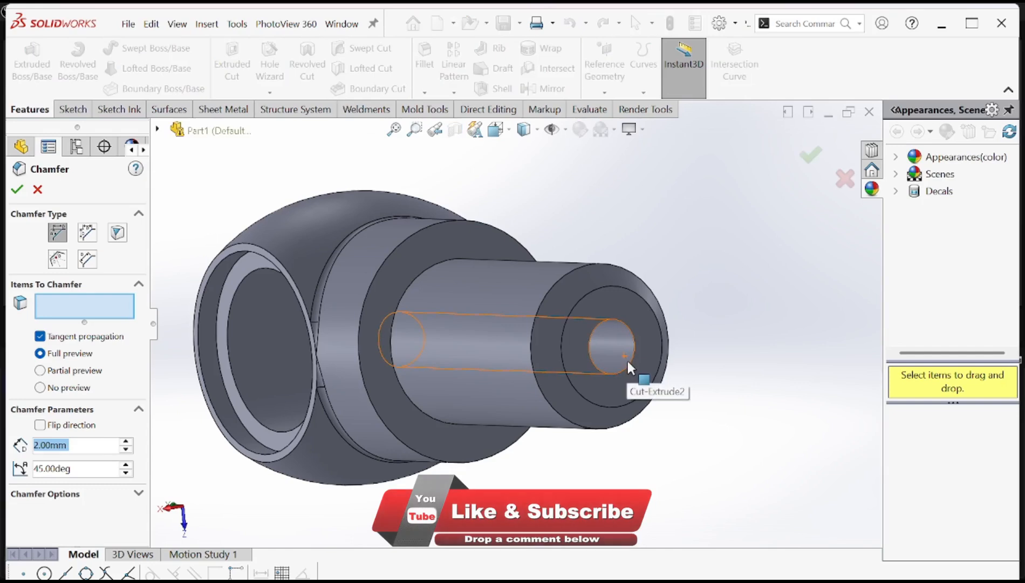
click(626, 361)
click(17, 188)
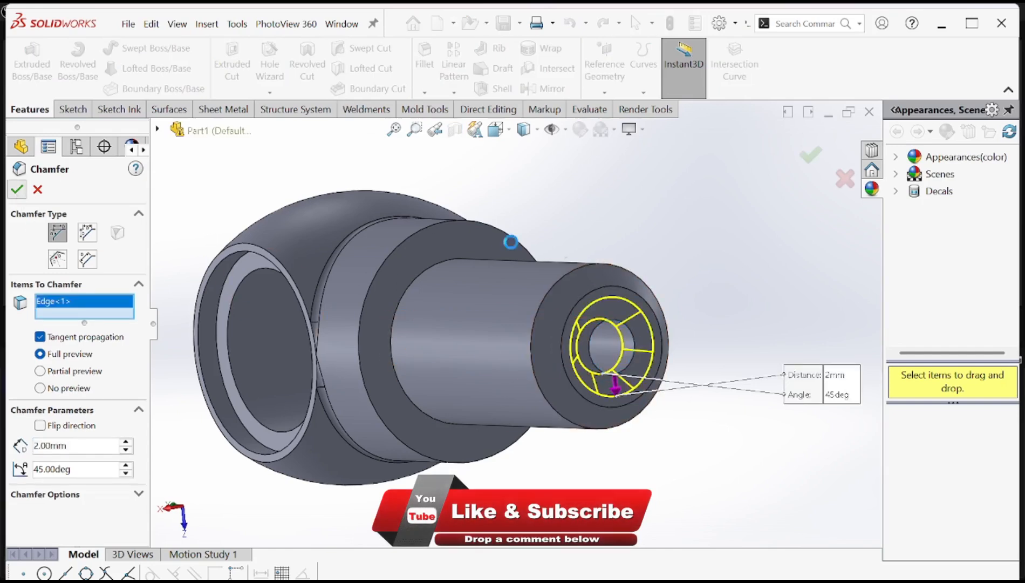
- Start a Thread feature located at the circular edge where the shank meets the collar
middle_drag(593, 323, 502, 334)
scroll(464, 253, down, 5)
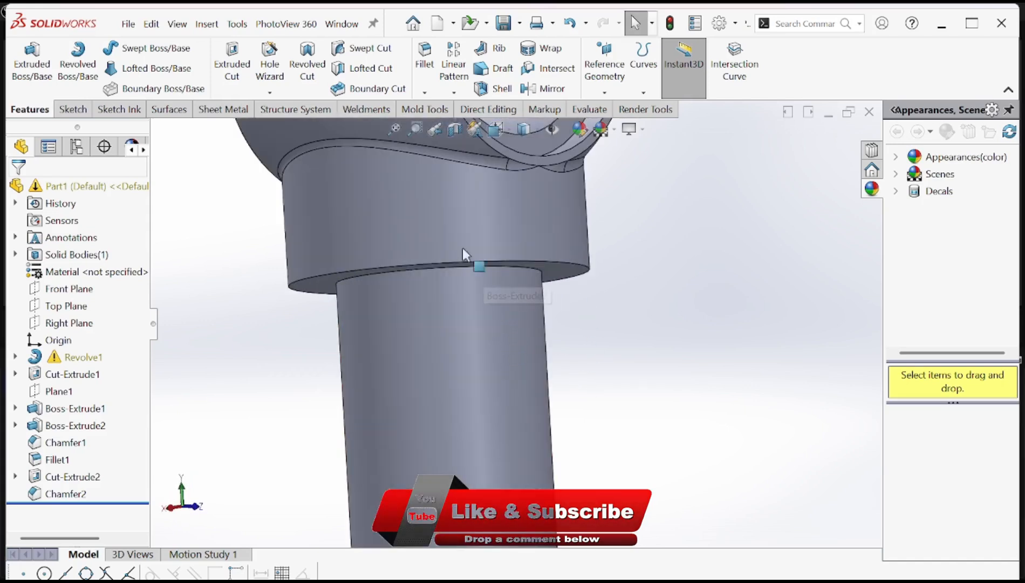
click(269, 93)
click(295, 148)
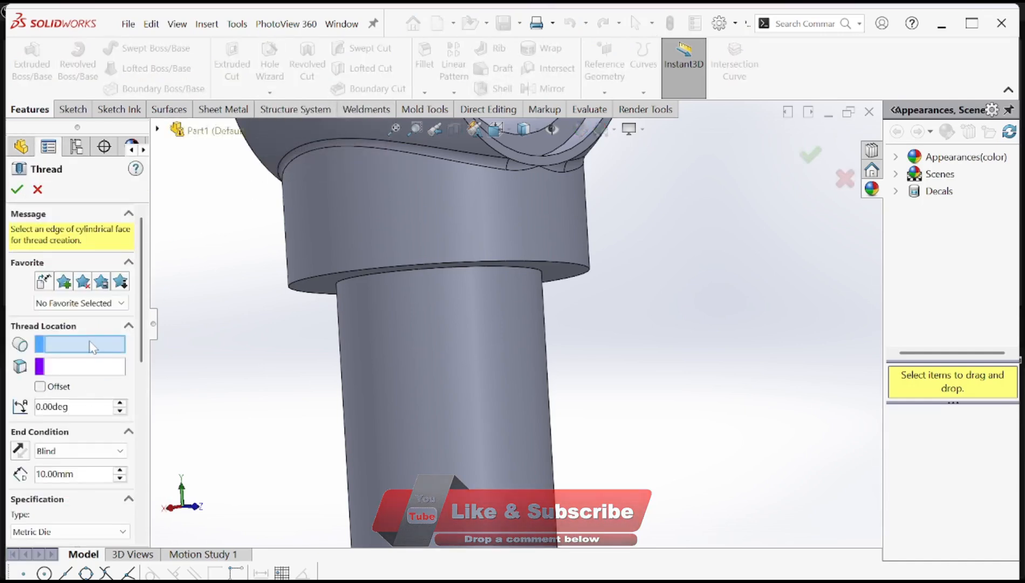
middle_drag(475, 324, 482, 285)
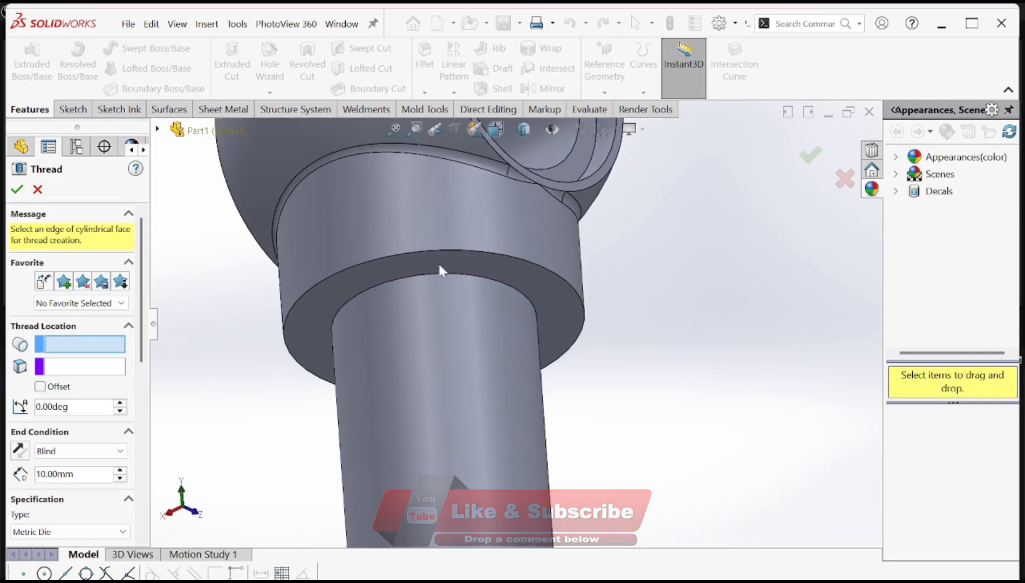
scroll(438, 263, up, 3)
middle_drag(459, 330, 463, 315)
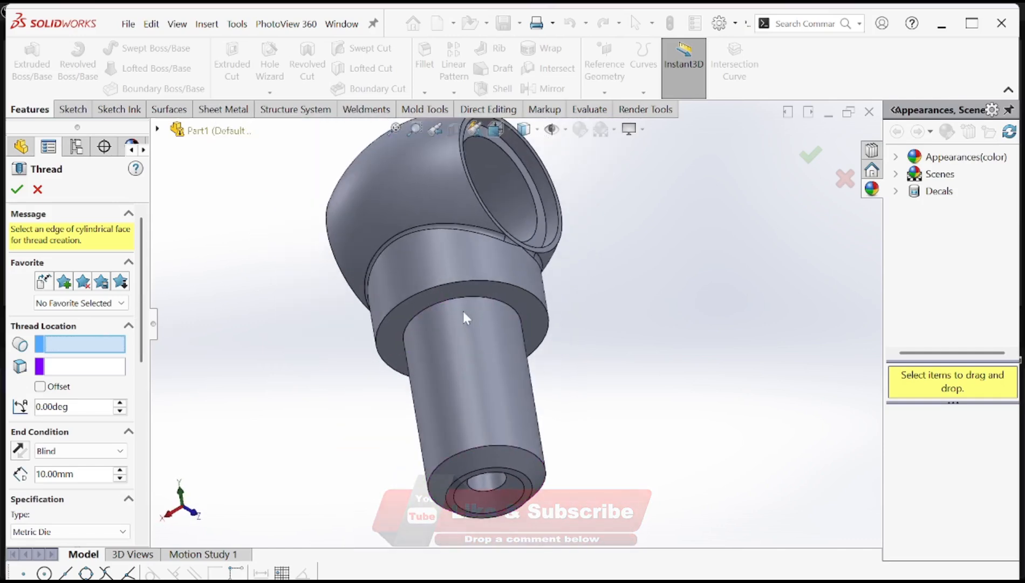
click(461, 305)
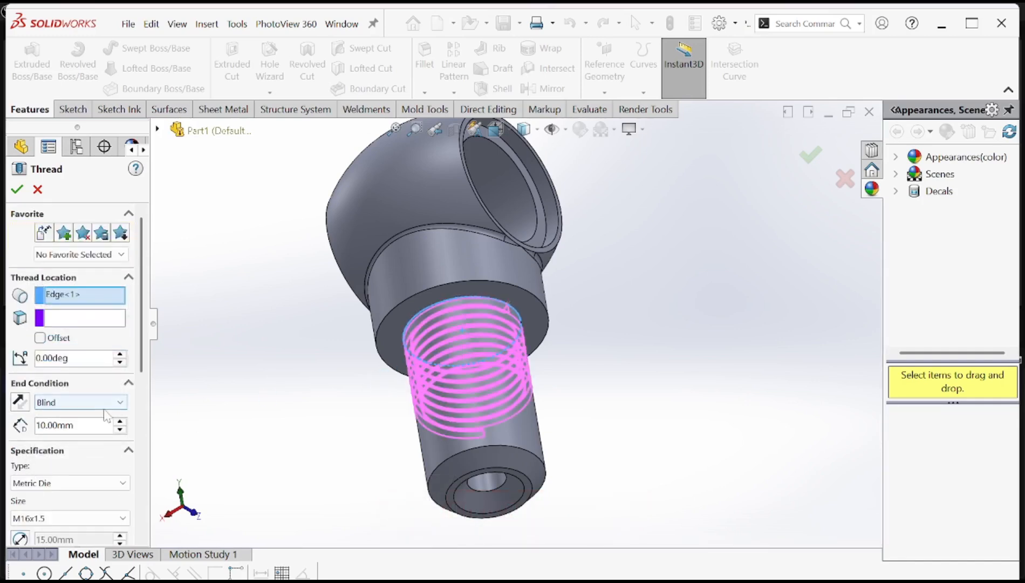
- Set the thread's blind length to 40 mm so it runs beyond the shank's chamfered end
middle_drag(423, 384, 457, 428)
scroll(456, 427, up, 3)
middle_drag(521, 450, 551, 356)
mouse_move(559, 430)
middle_down()
mouse_move(599, 464)
mouse_move(540, 432)
middle_up()
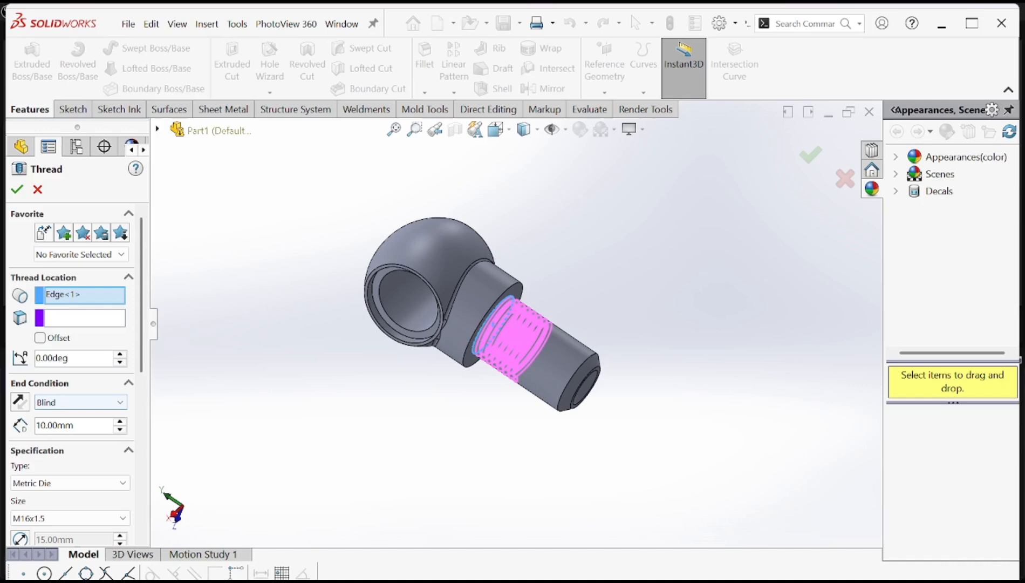
click(120, 422)
click(120, 422)
click(120, 421)
middle_drag(270, 394, 319, 446)
click(119, 429)
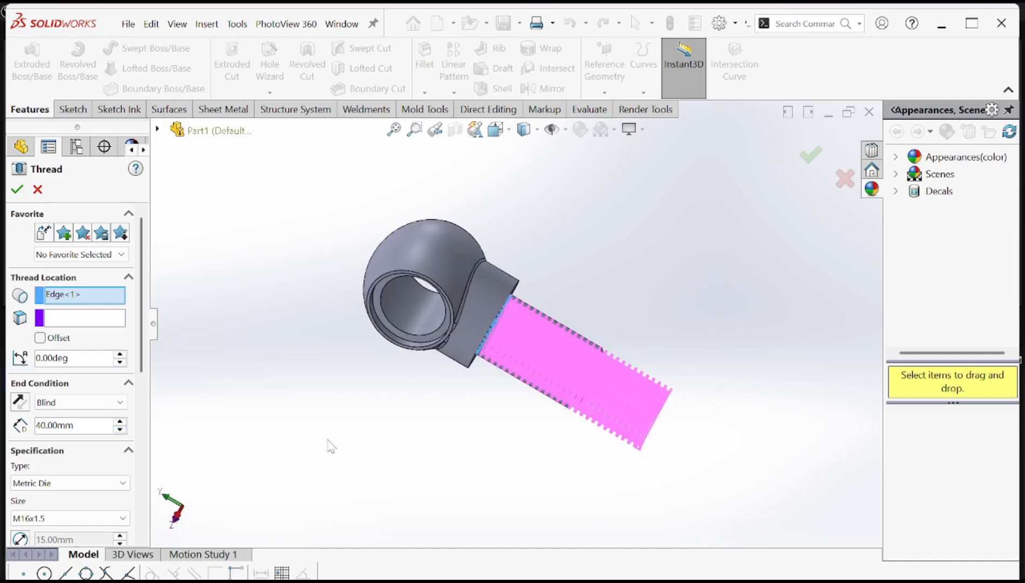
middle_drag(279, 372, 513, 365)
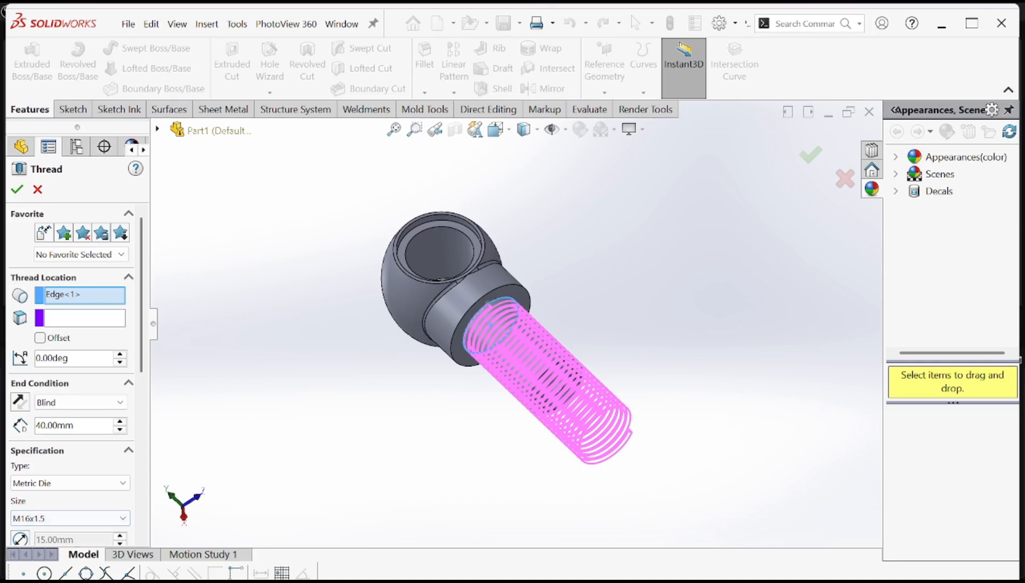
- Close the unrelated browser window, check the thread type in the PDF drawing's notes and return to the part
key(alt+Tab)
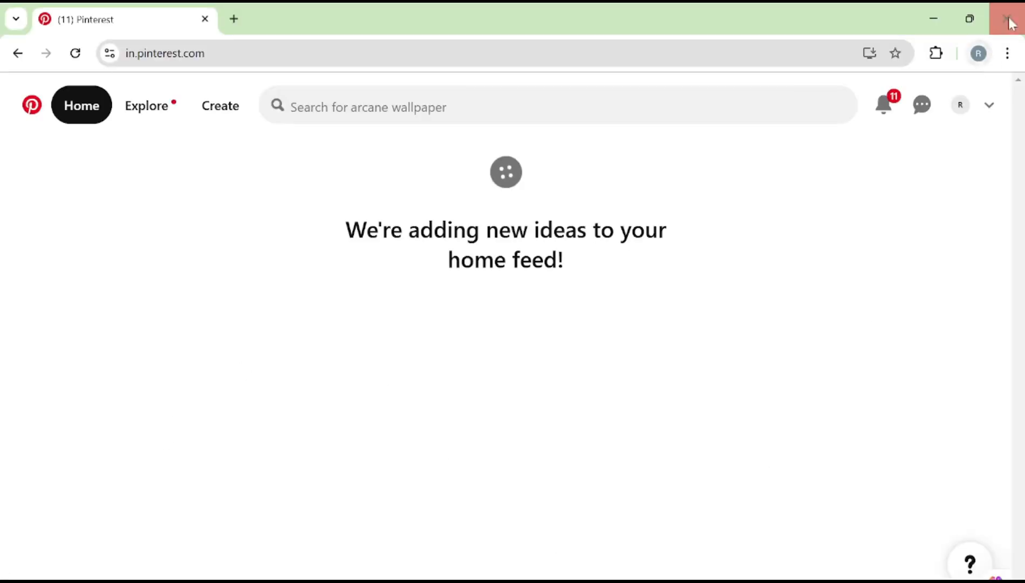
click(1006, 18)
key(alt+Tab)
scroll(194, 485, down, 10)
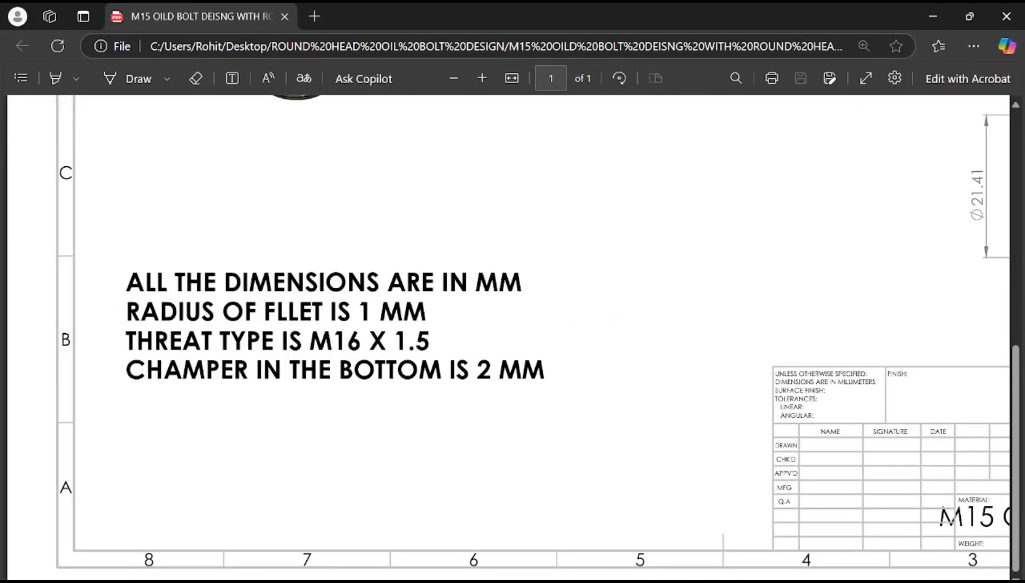
key(alt+Tab)
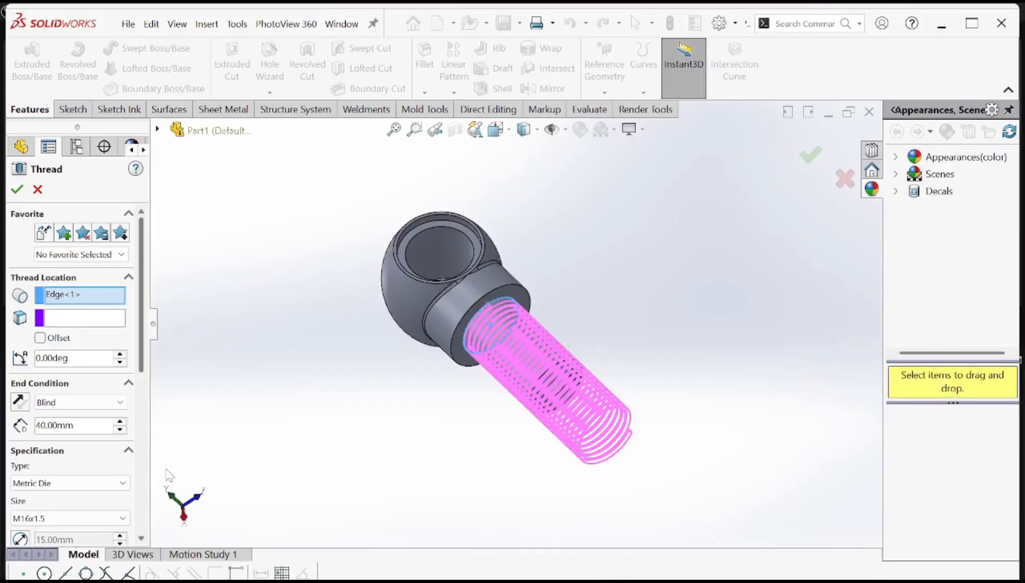
- Keep the Metric Die type with size M16x1.5 and create the thread on the shank
middle_drag(302, 380, 368, 381)
scroll(594, 335, down, 2)
middle_drag(572, 399, 528, 475)
click(119, 483)
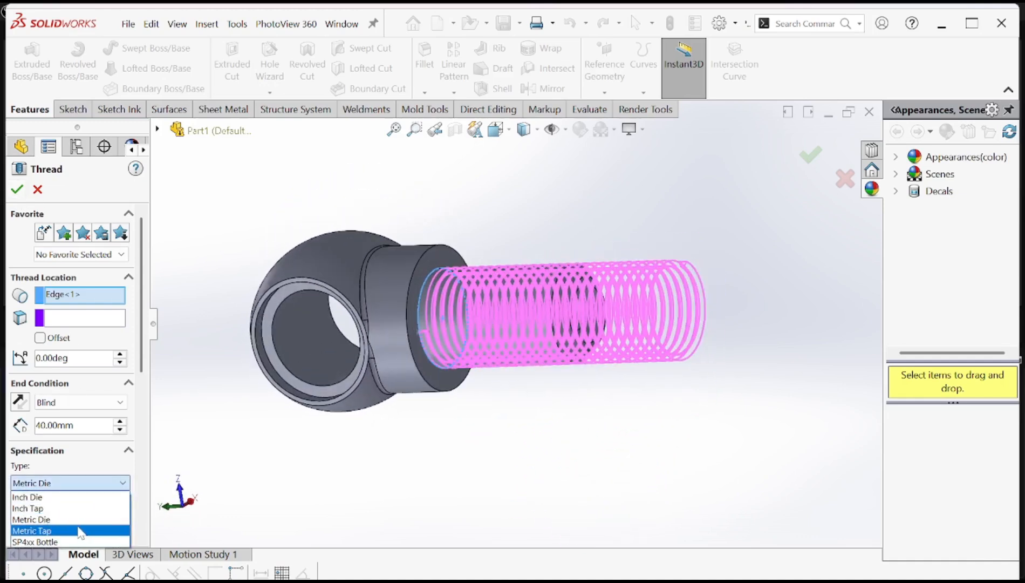
click(300, 480)
middle_drag(398, 361, 479, 364)
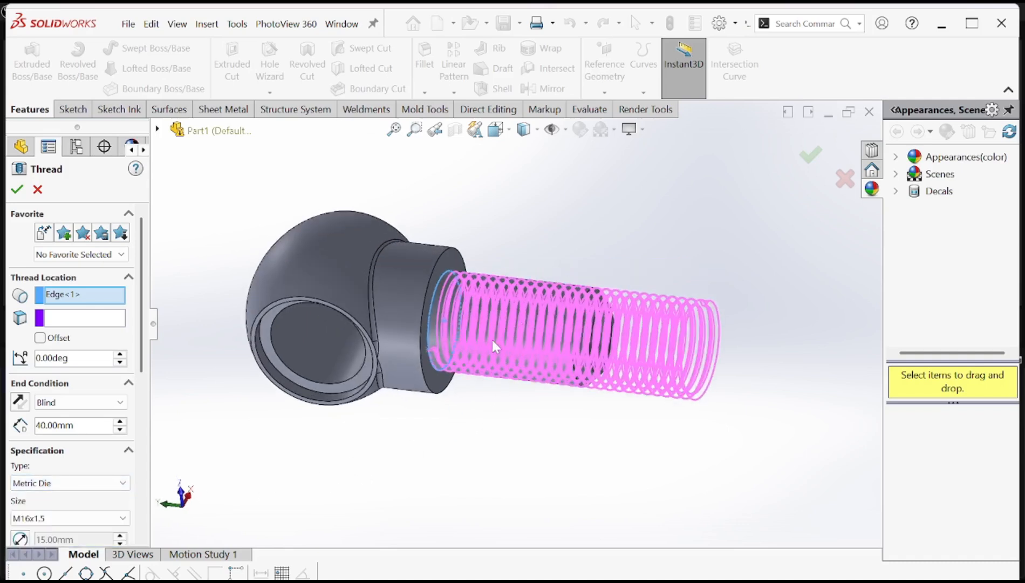
middle_drag(534, 287, 294, 273)
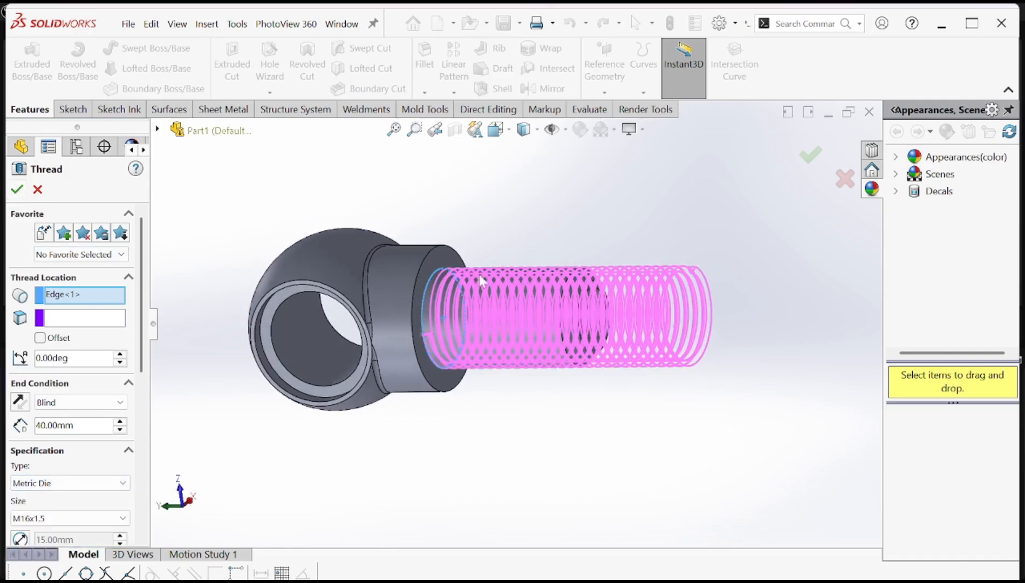
middle_drag(482, 281, 236, 281)
click(17, 190)
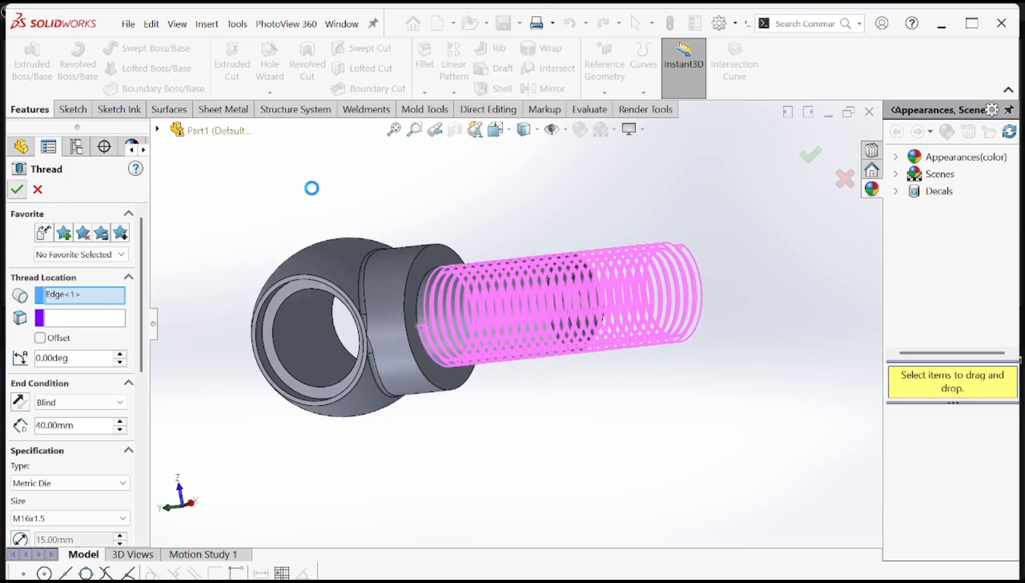
- Examine the start of the thread cut on the shank next to the collar up close
middle_drag(473, 315, 474, 185)
mouse_move(489, 334)
middle_down()
mouse_move(492, 295)
mouse_move(488, 330)
middle_up()
scroll(463, 242, down, 2)
scroll(462, 241, down, 3)
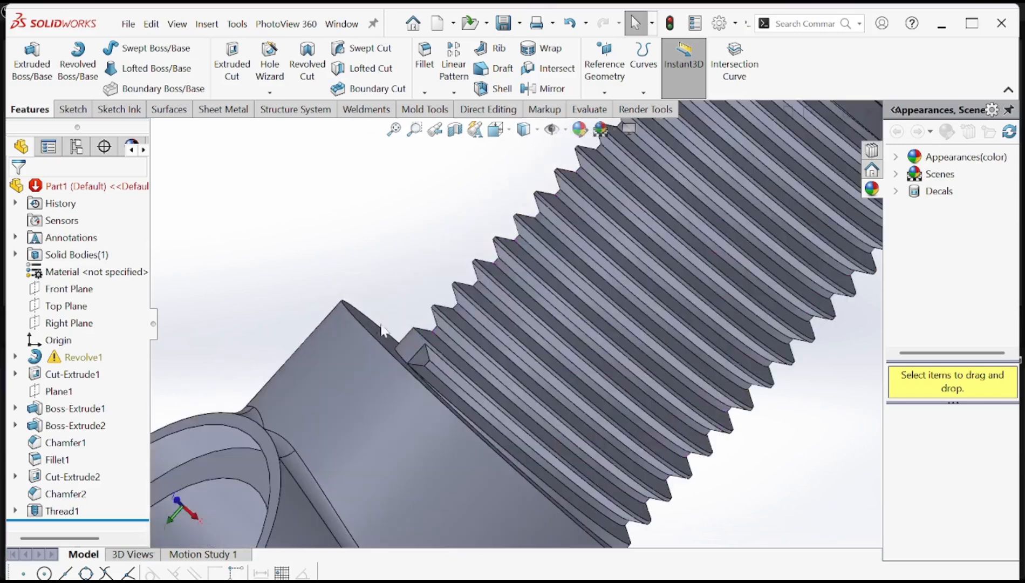
scroll(472, 381, down, 3)
middle_drag(492, 377, 512, 333)
scroll(504, 329, down, 3)
scroll(503, 341, down, 3)
scroll(504, 339, down, 5)
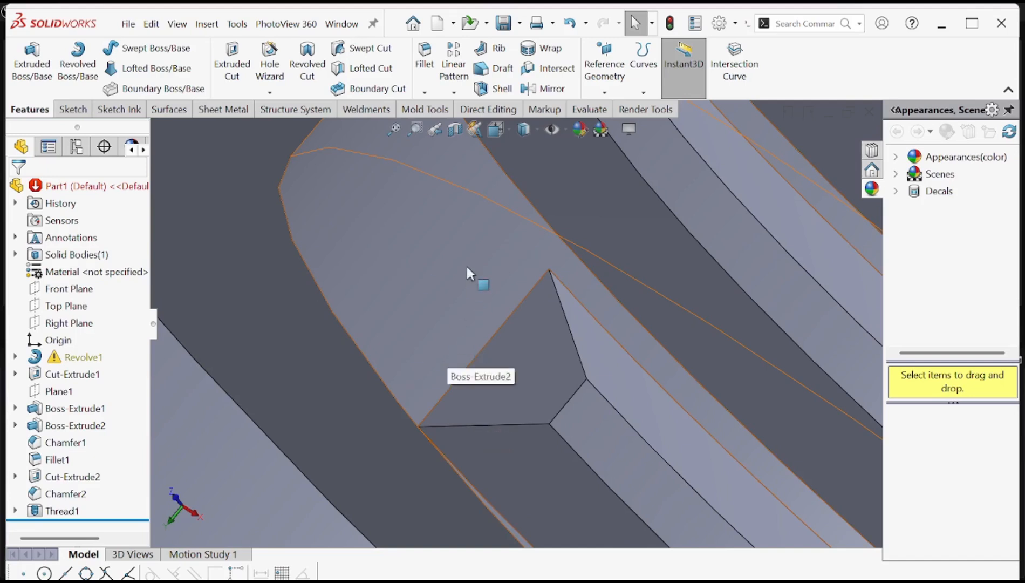
scroll(542, 265, up, 3)
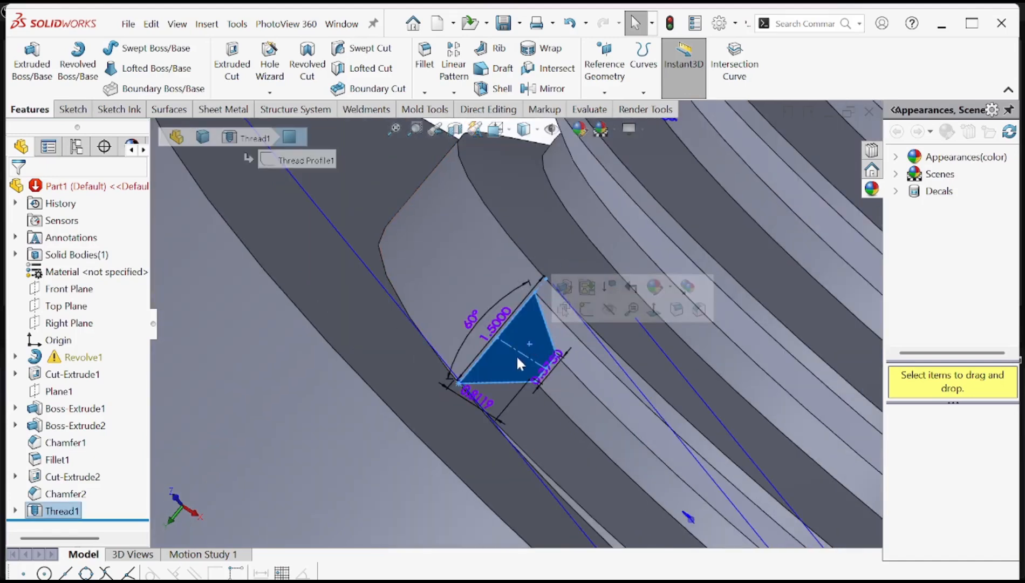
- Sketch on the small trapezoidal face at the thread's start and convert its edges into the profile
click(586, 309)
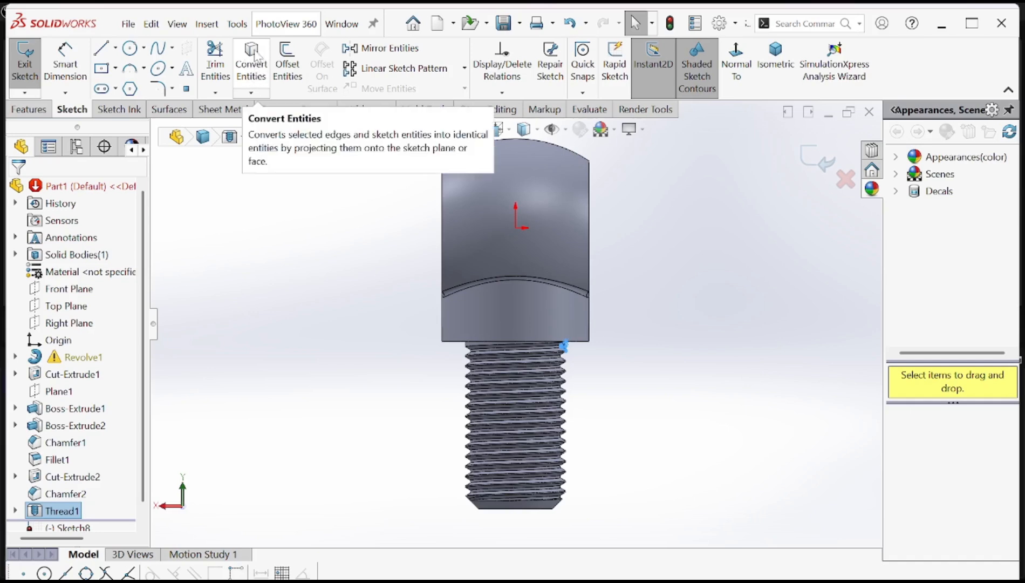
scroll(621, 356, down, 8)
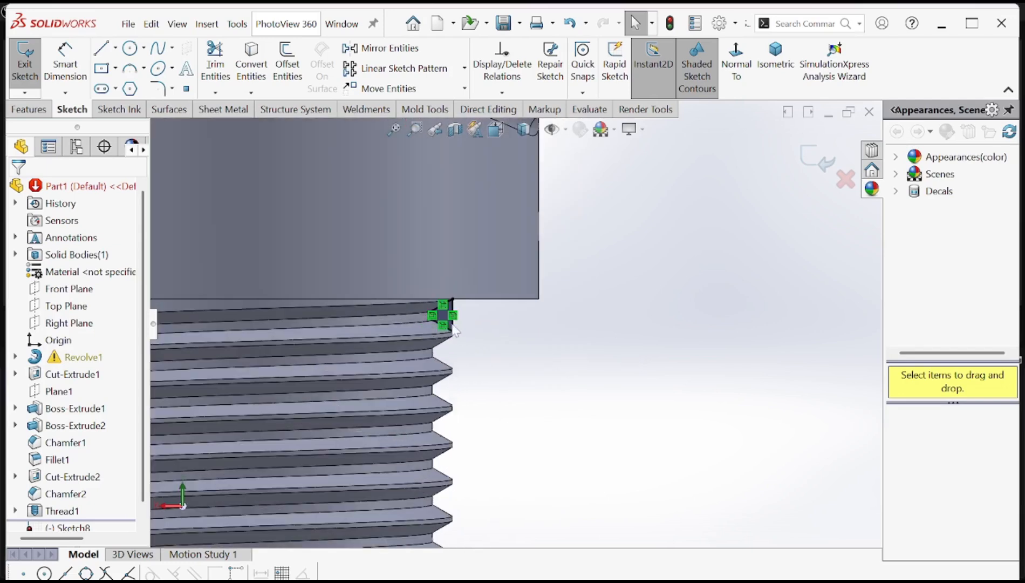
scroll(454, 330, down, 2)
- Cut-extrude the converted thread profile with the Through All end condition beside the collar
click(30, 109)
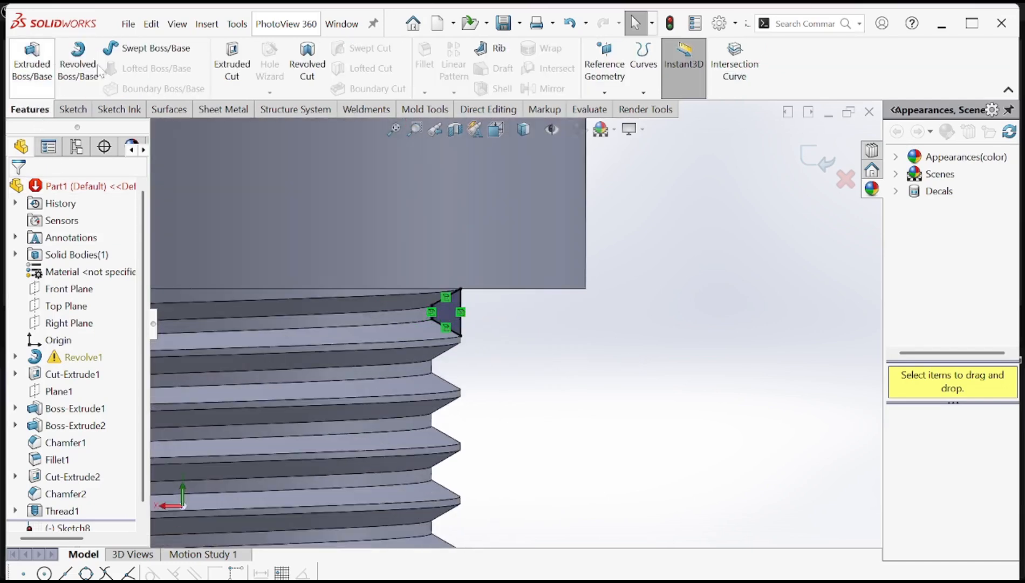
click(231, 64)
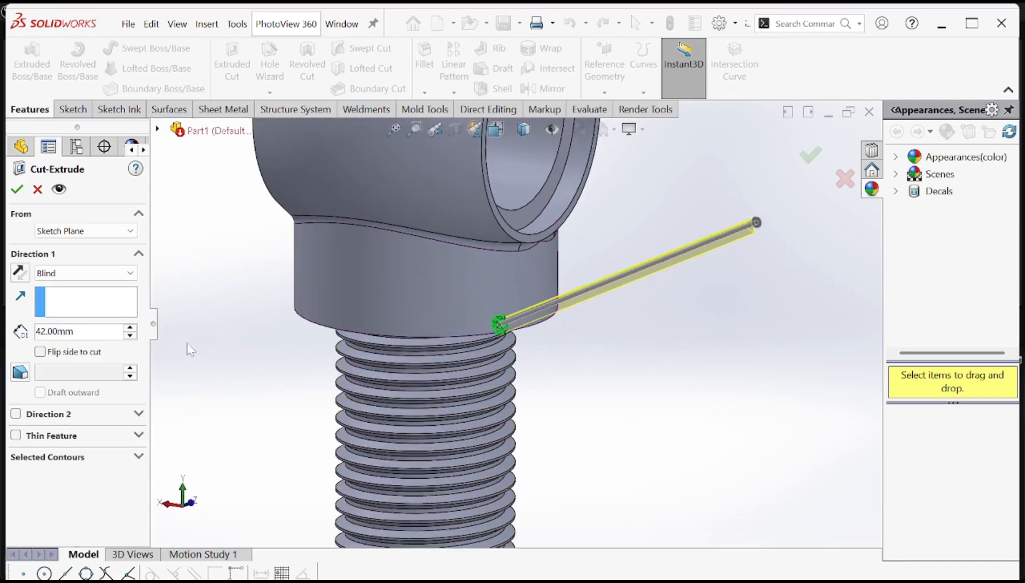
click(85, 273)
click(75, 297)
middle_drag(399, 313, 630, 344)
middle_drag(599, 385, 602, 417)
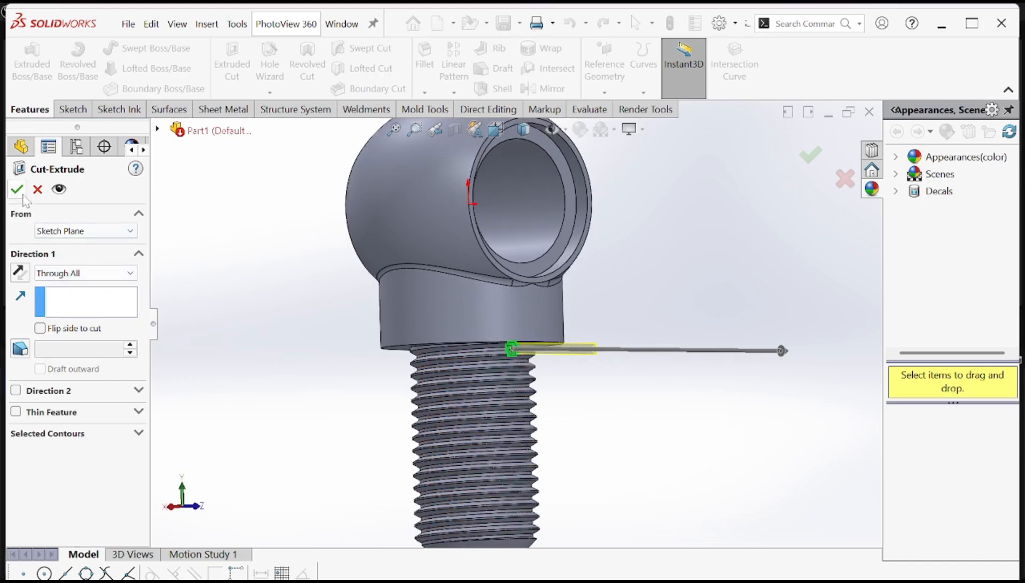
click(17, 189)
- Examine the run-out cut at the thread's start and the threaded shank from several sides
scroll(515, 367, down, 3)
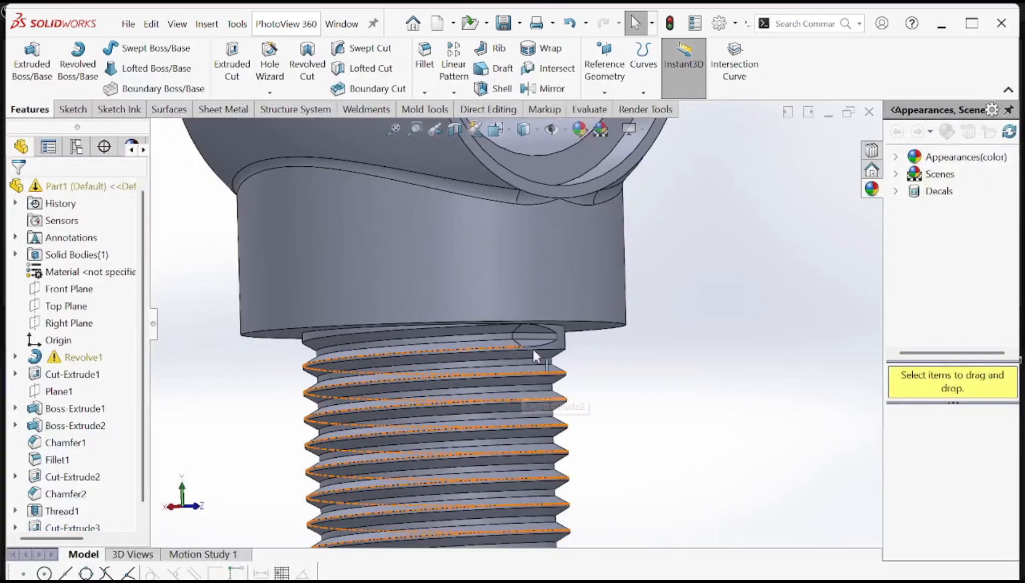
scroll(572, 378, down, 3)
middle_drag(588, 383, 405, 407)
scroll(402, 404, up, 3)
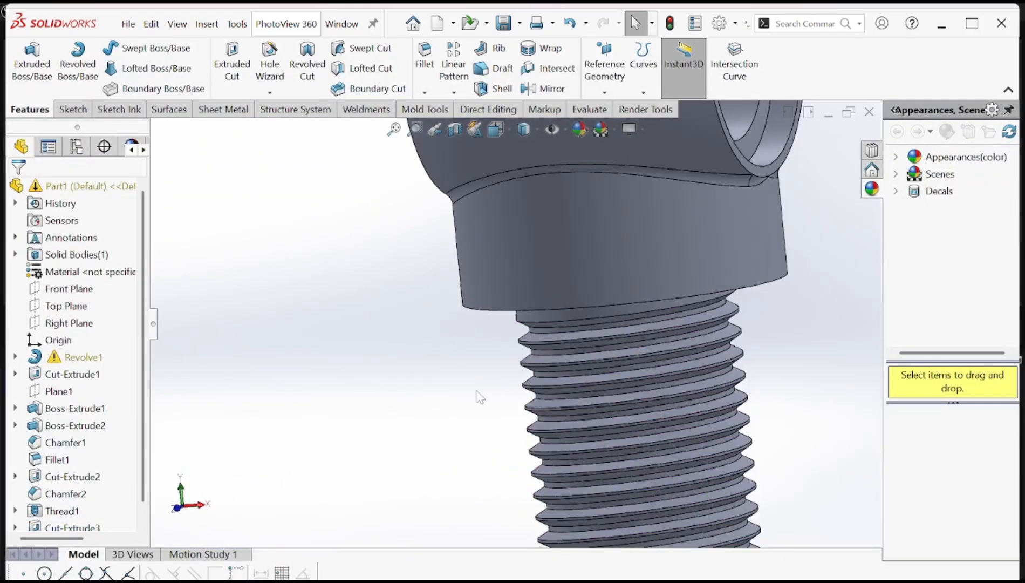
scroll(519, 369, up, 5)
middle_drag(692, 480, 642, 354)
scroll(643, 354, down, 4)
scroll(641, 249, up, 5)
middle_drag(640, 248, 631, 273)
scroll(488, 327, down, 4)
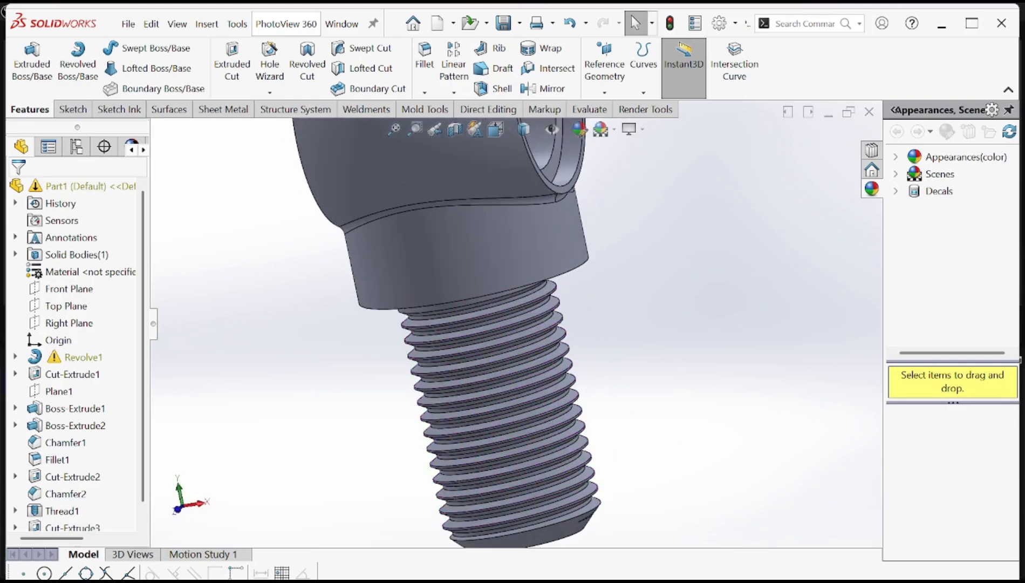
- Check the engraved lettering on the collar in the PDF drawing's views and return to the part
click(650, 581)
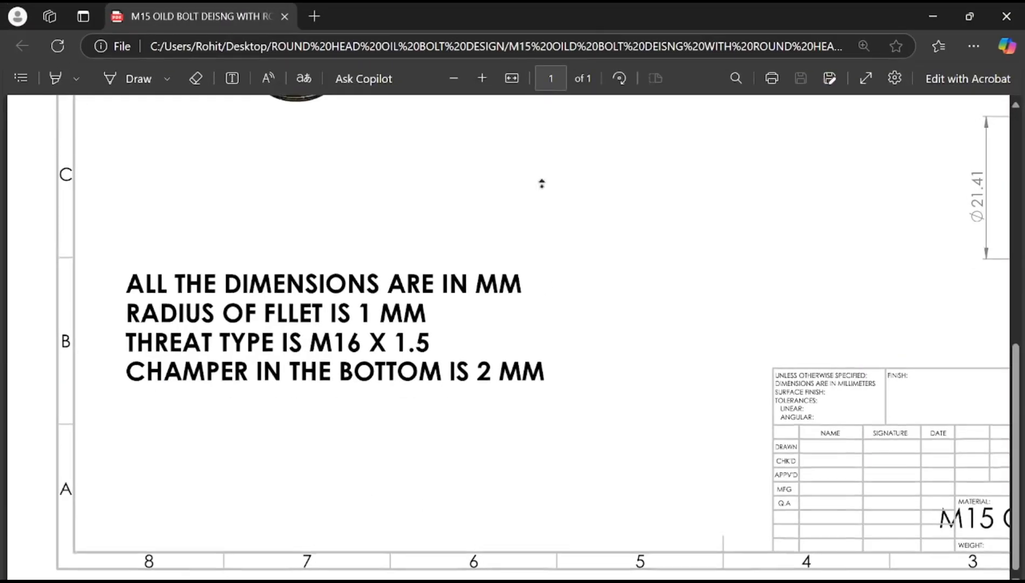
scroll(540, 183, up, 5)
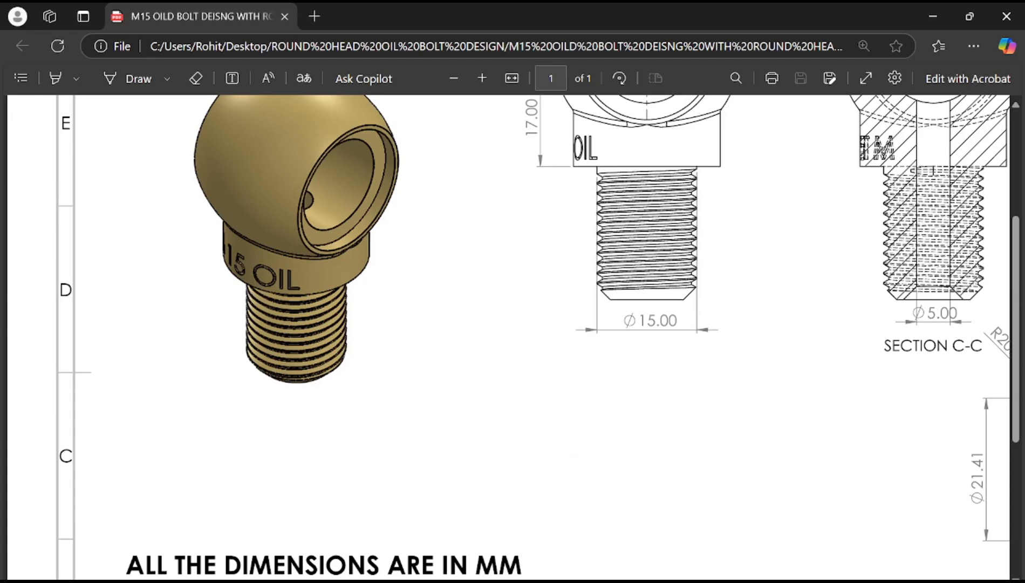
click(650, 581)
middle_drag(418, 227, 479, 283)
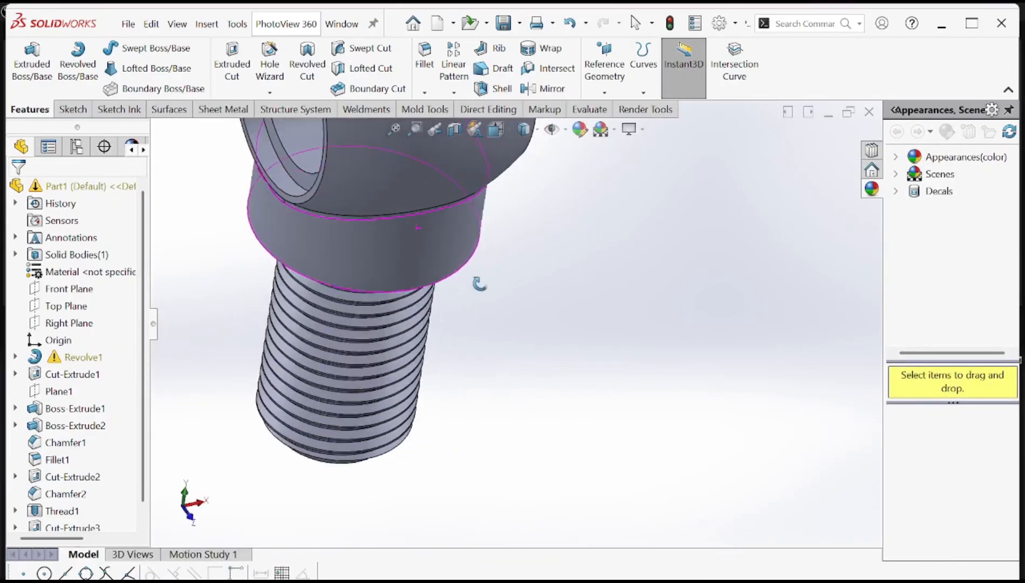
key(ctrl+3)
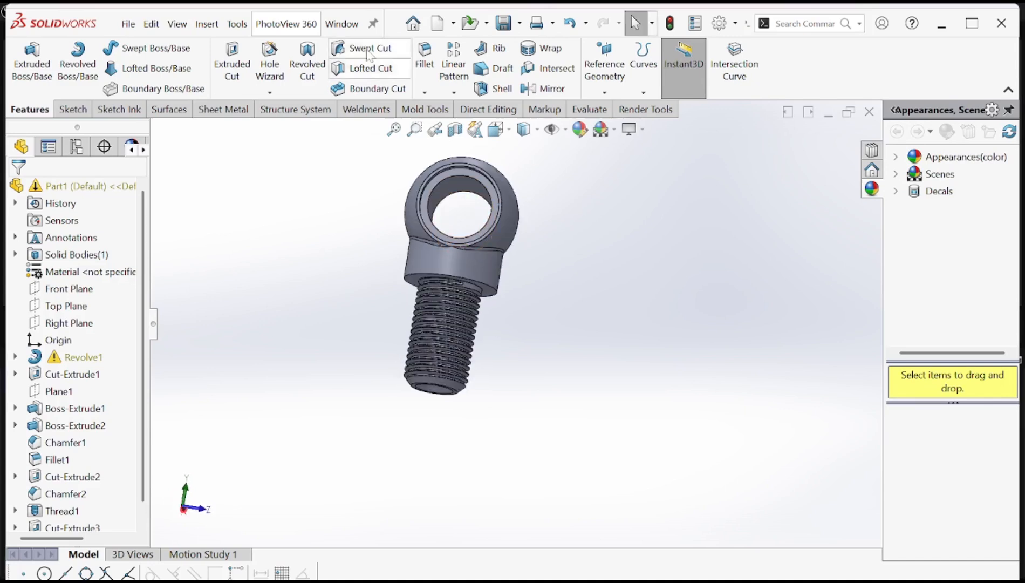
- Create a reference plane offset 17 mm from the Right Plane in front of the bolt head
click(86, 112)
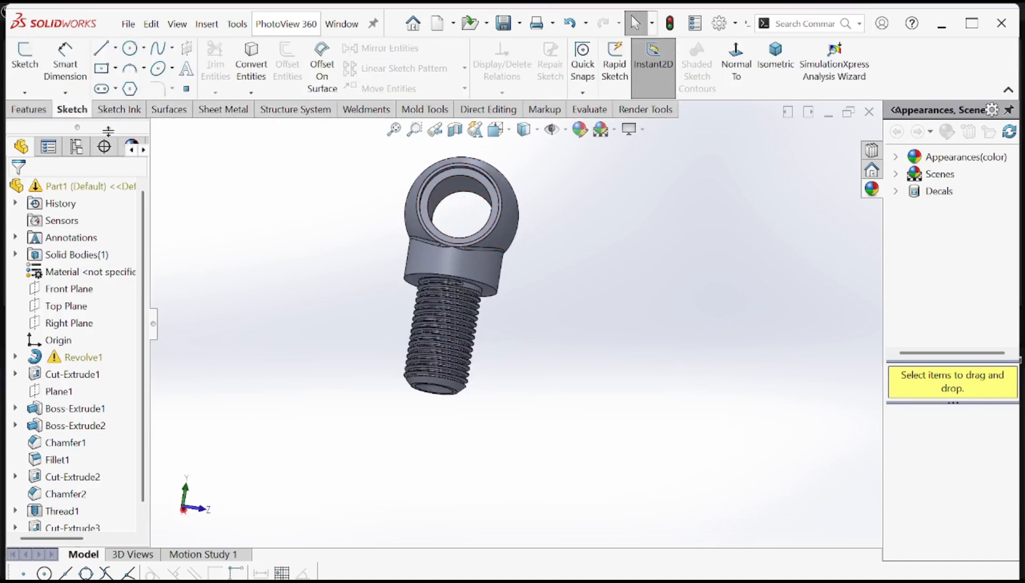
click(28, 109)
click(604, 92)
click(618, 108)
middle_drag(373, 286, 425, 296)
mouse_move(520, 224)
middle_down()
mouse_move(544, 231)
mouse_move(517, 268)
mouse_move(523, 211)
middle_up()
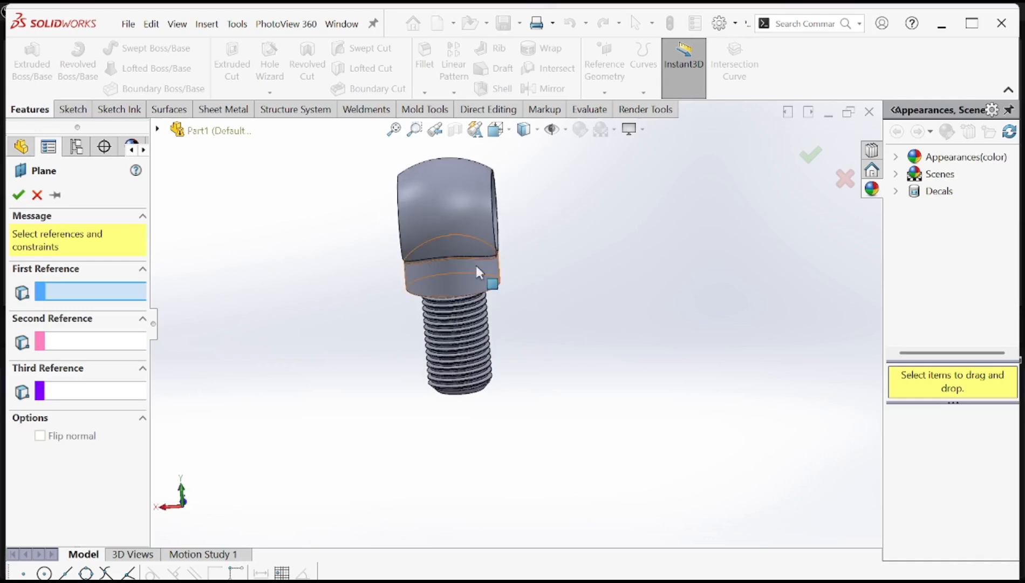
click(157, 131)
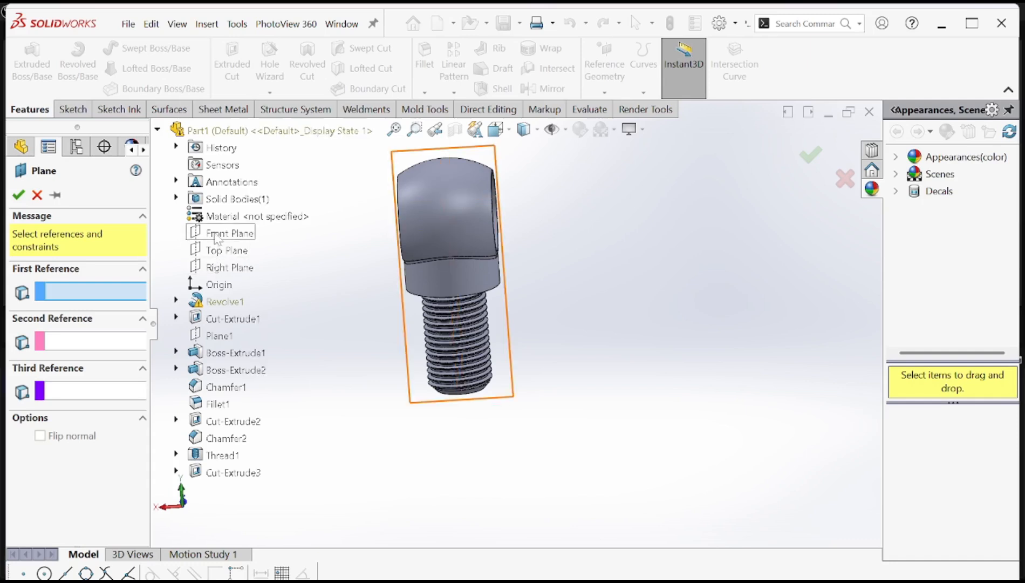
click(224, 268)
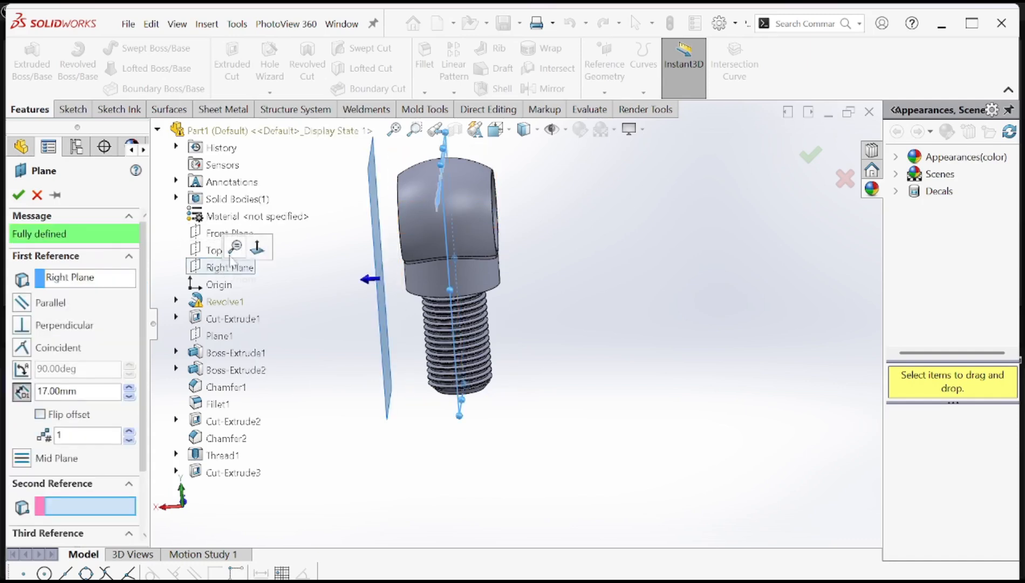
middle_drag(394, 253, 442, 260)
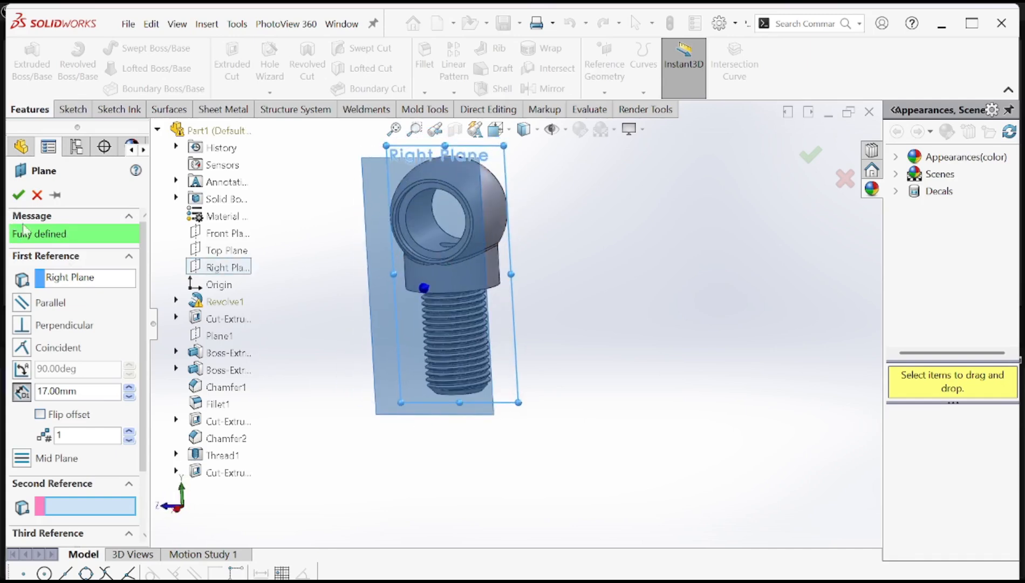
click(18, 194)
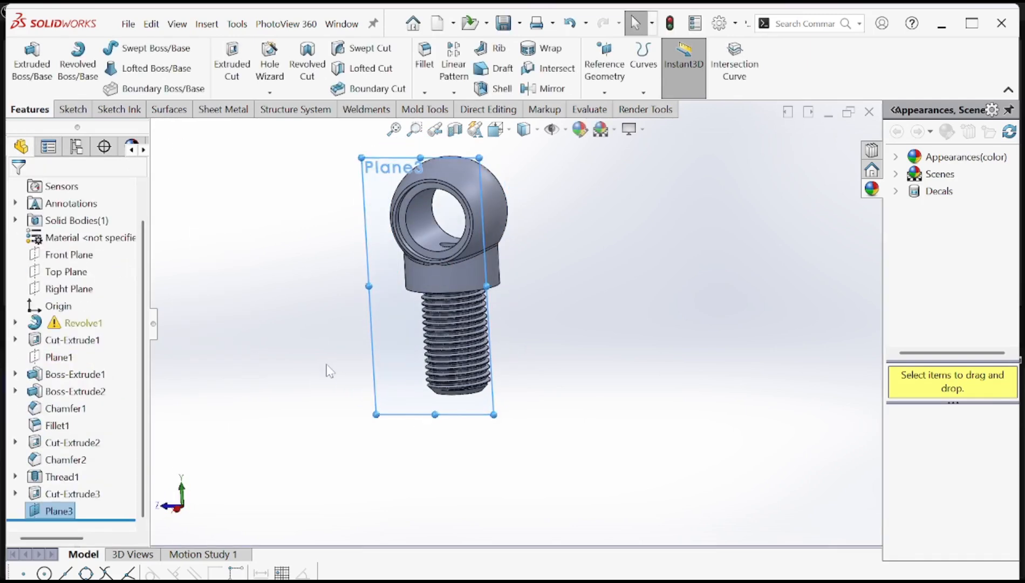
- Start a sketch on the new offset plane and draw a centerline about 24.6 mm long across the lower collar
click(401, 393)
click(447, 350)
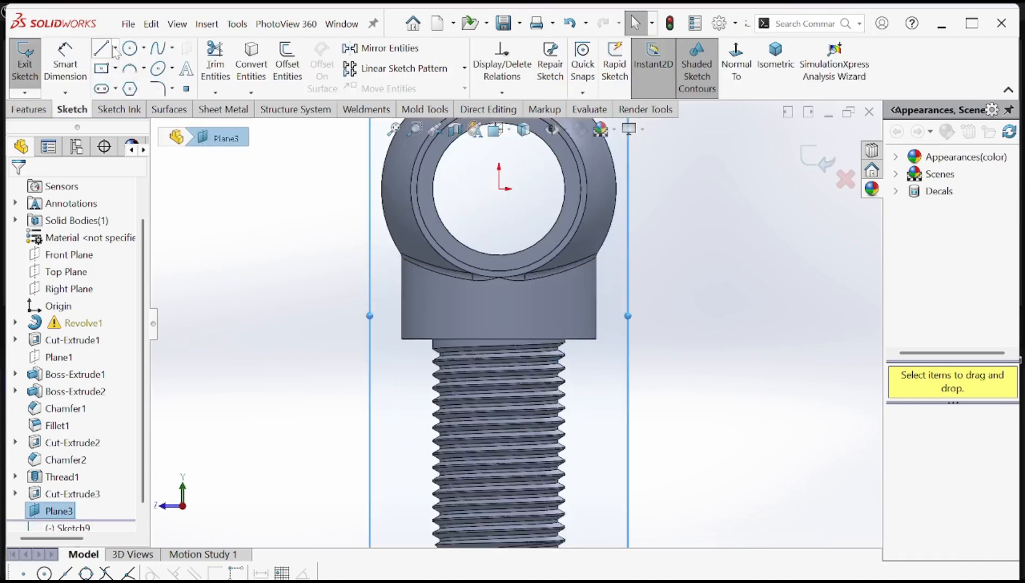
click(115, 48)
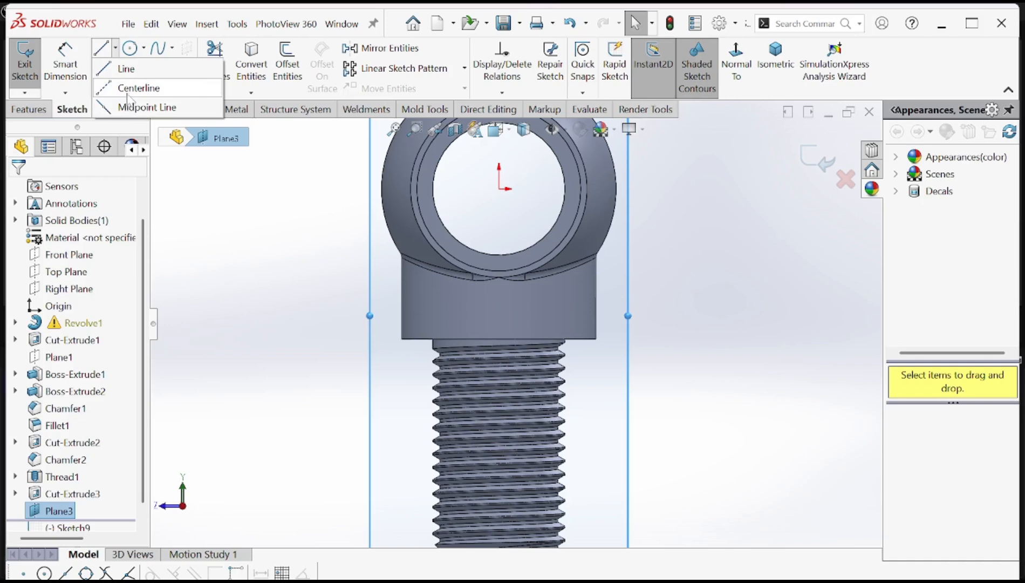
click(129, 88)
scroll(425, 299, down, 3)
click(343, 360)
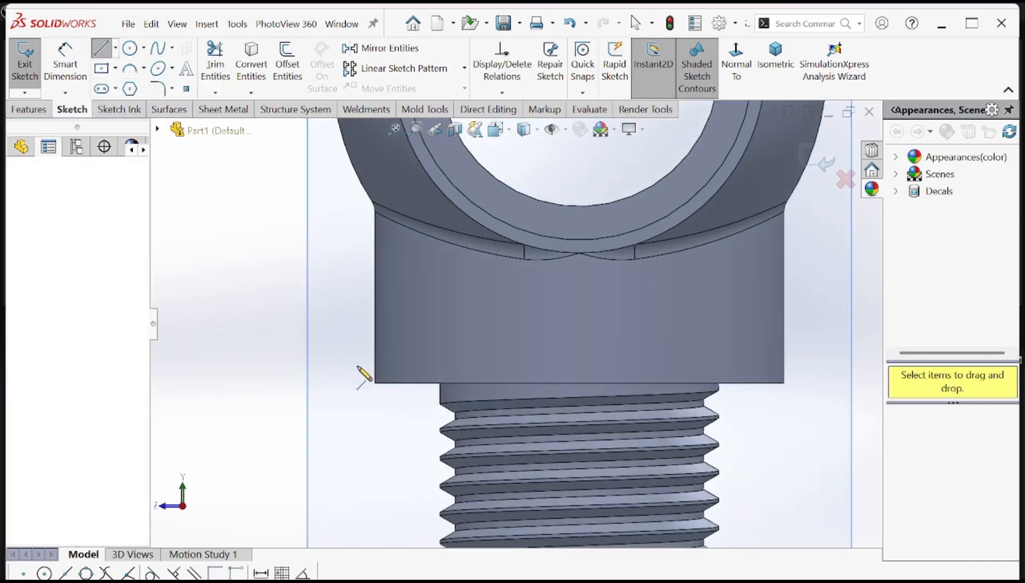
click(800, 362)
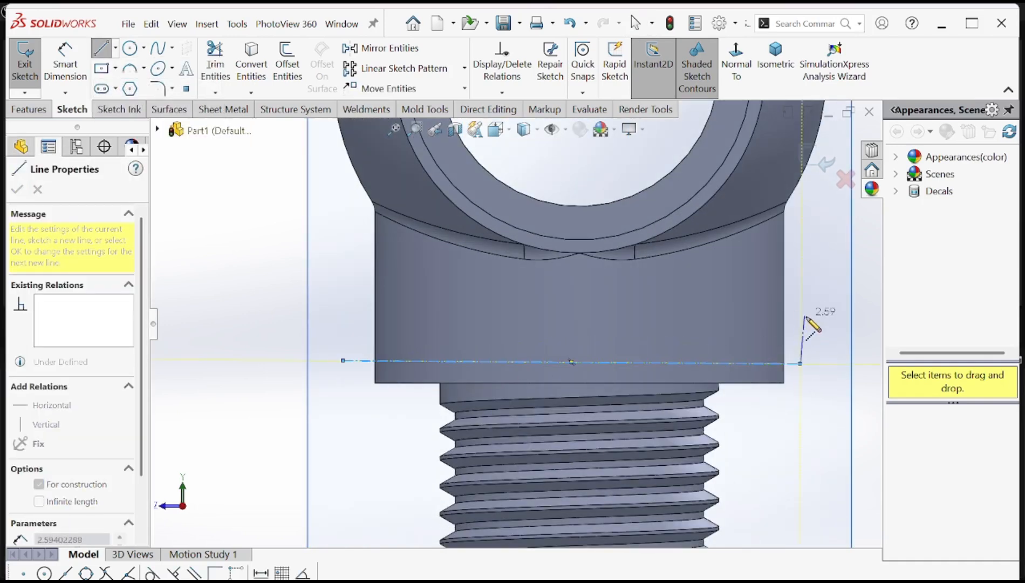
right_click(817, 319)
click(847, 323)
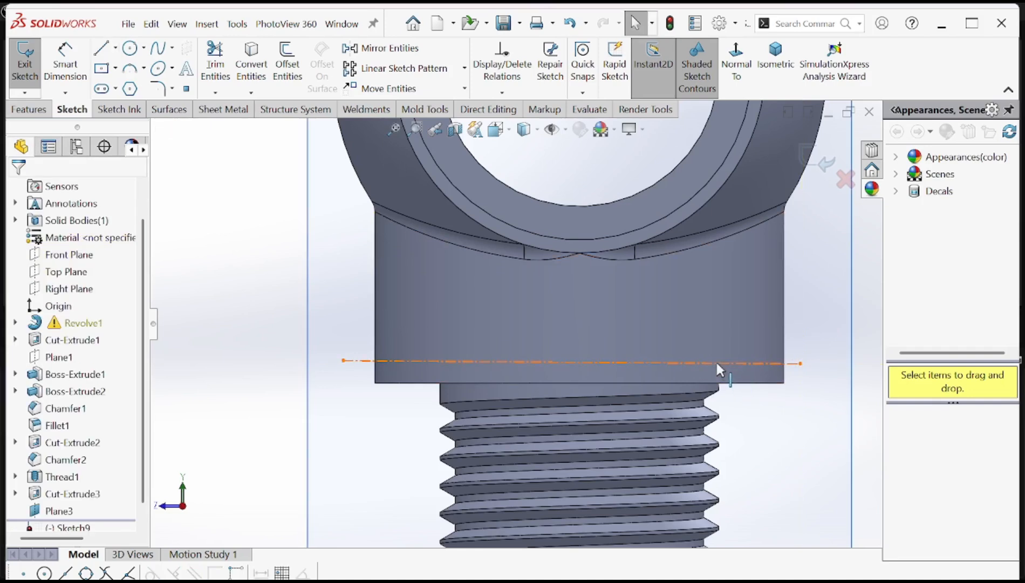
- Make the collar centerline horizontal
click(717, 363)
click(753, 314)
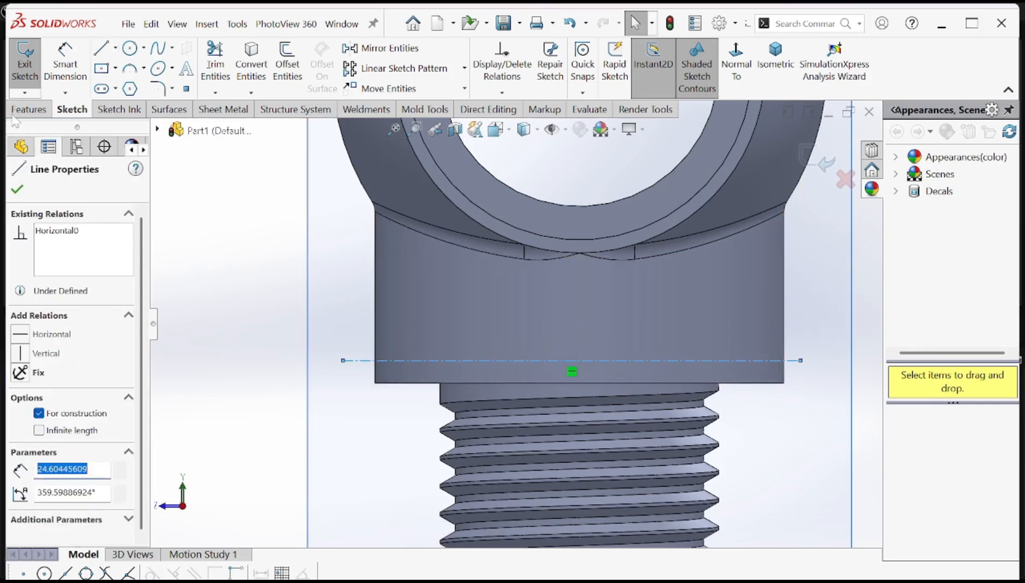
click(17, 189)
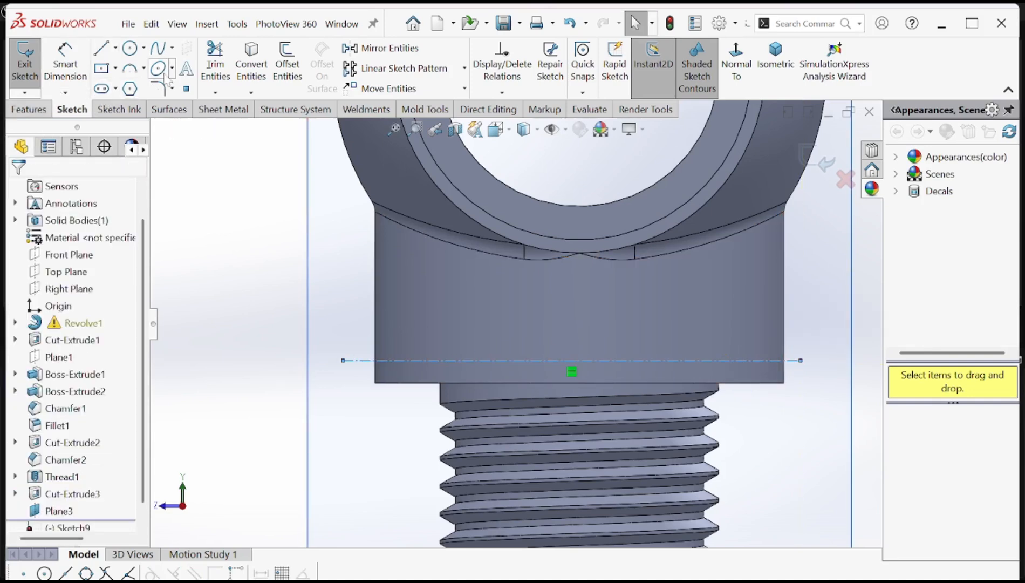
- Add the sketch text "15 x 1.5 oil bol" along the collar centerline
click(186, 68)
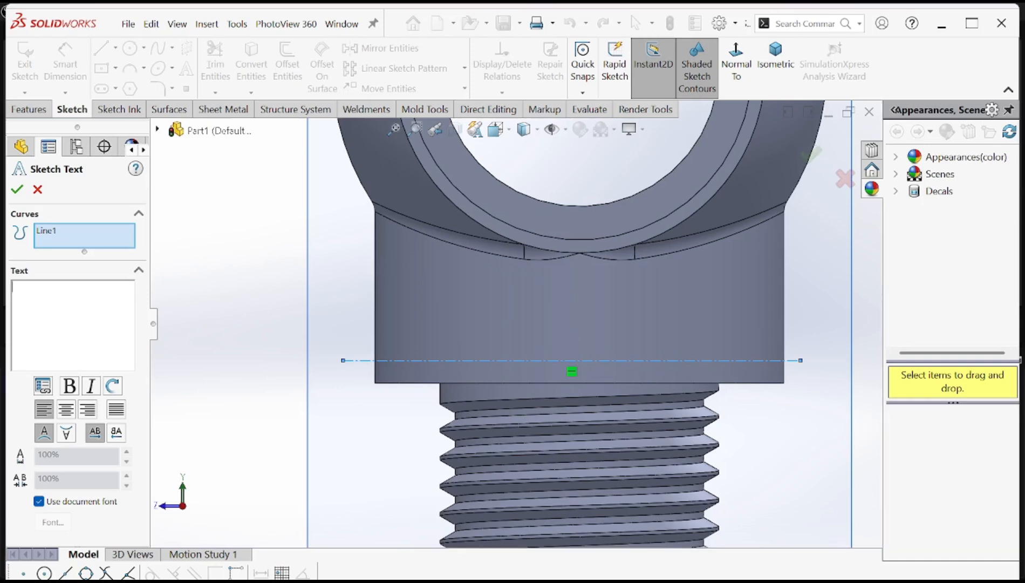
text(15)
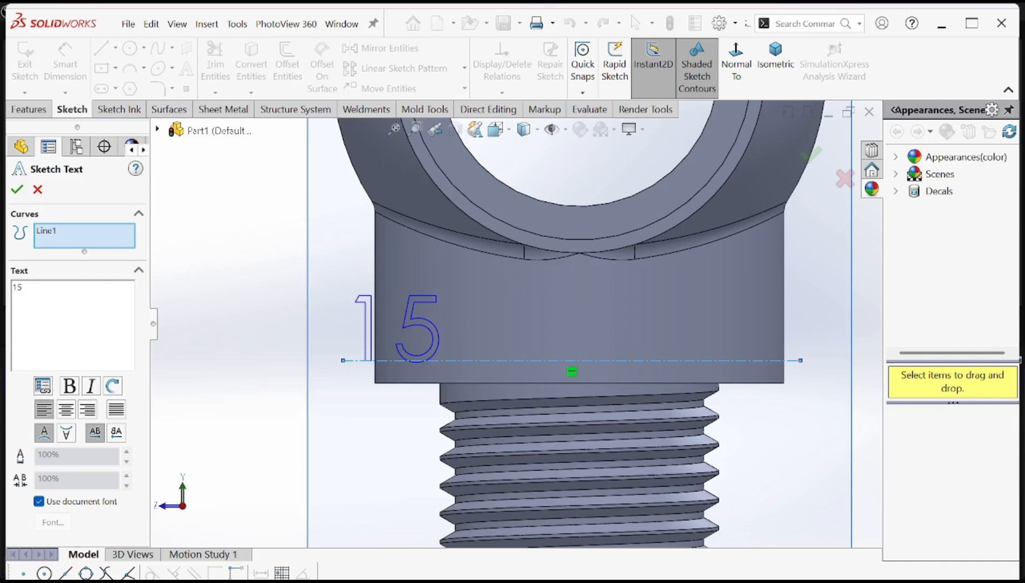
text( x 1.5)
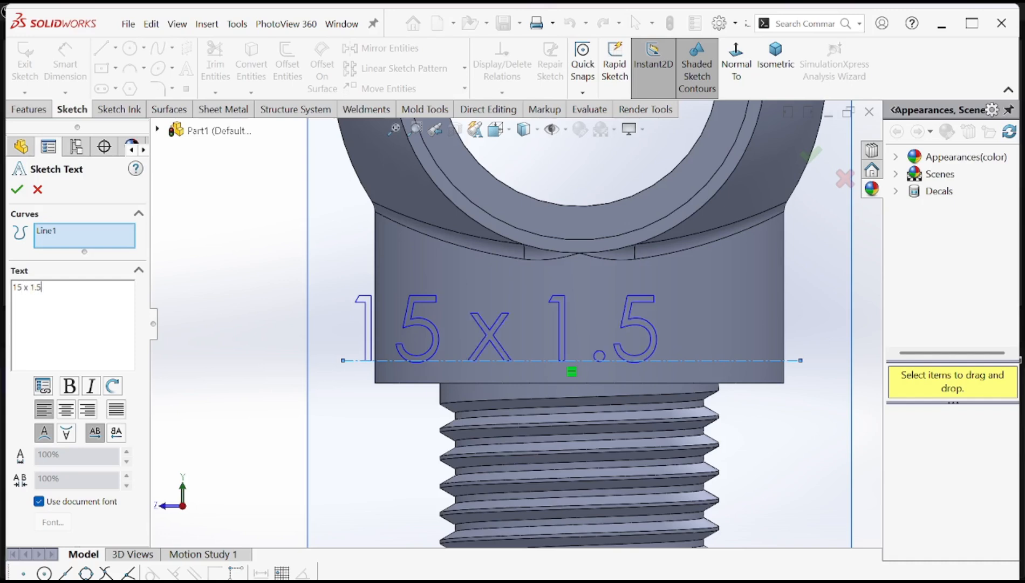
text( oil)
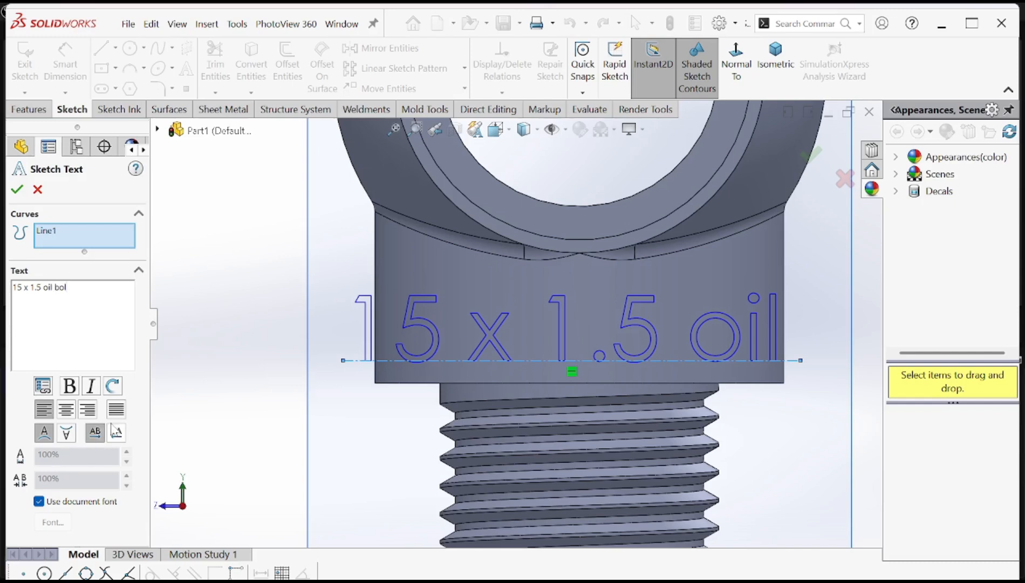
click(50, 388)
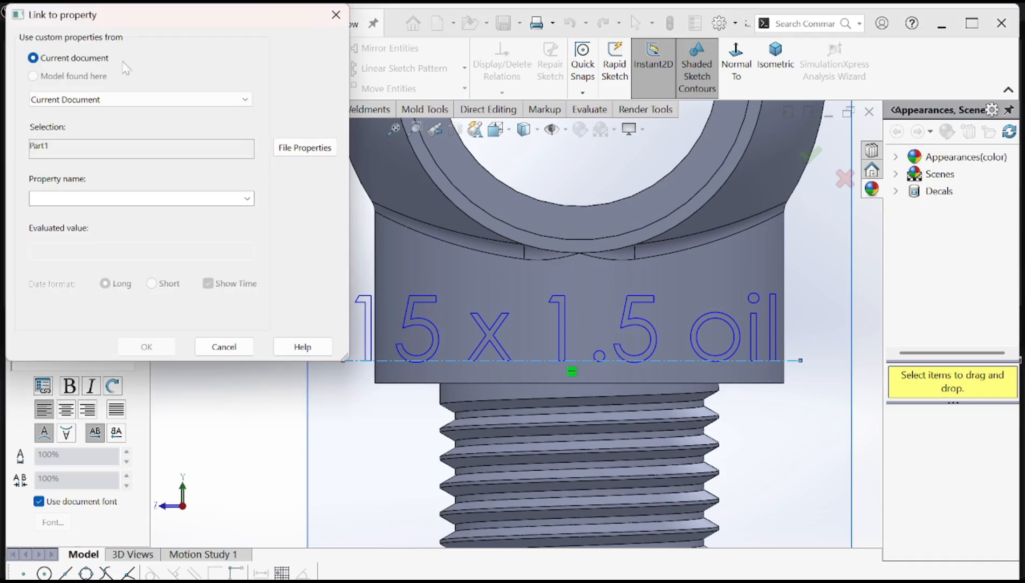
click(336, 15)
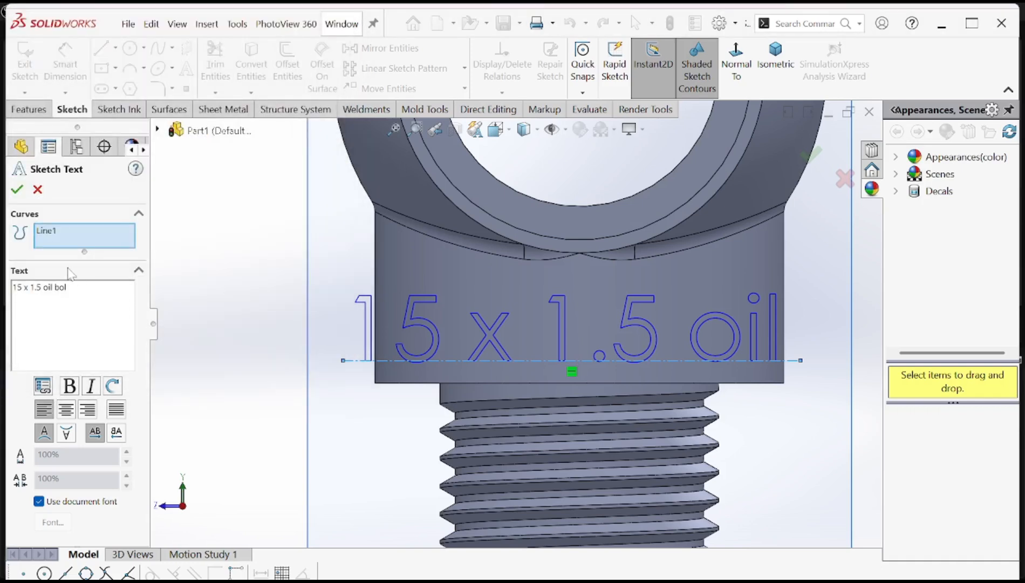
- Override the document font with Century Gothic Regular at 9 points and accept the sketch text
click(39, 501)
click(51, 521)
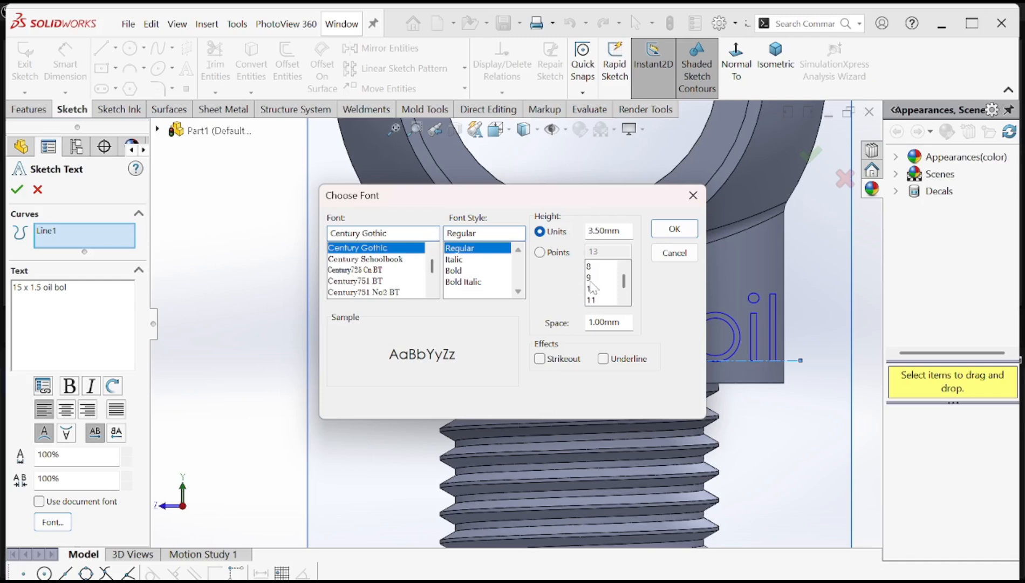
click(544, 254)
click(596, 279)
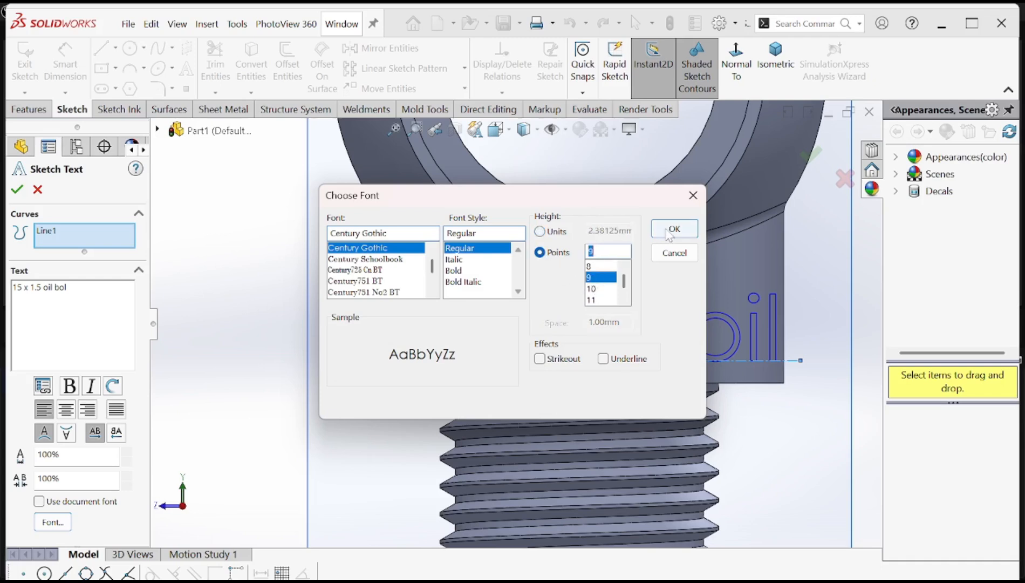
click(666, 227)
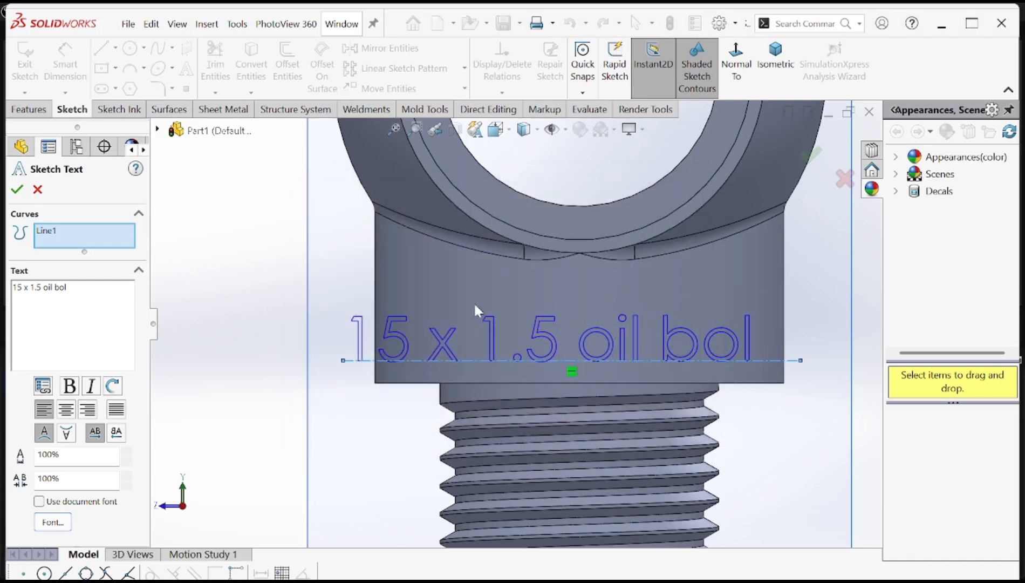
click(15, 191)
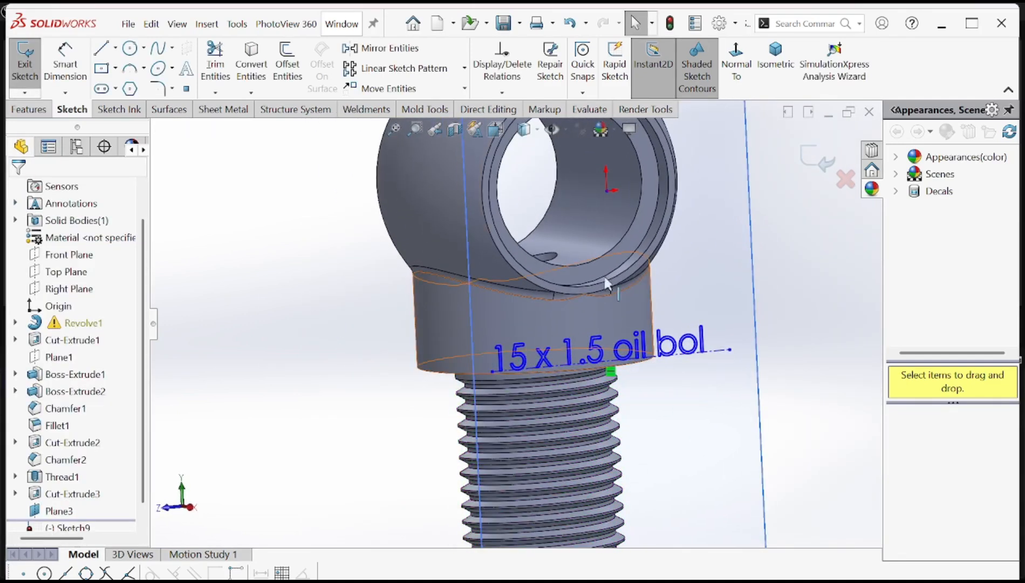
- Exit the lettering sketch, dismiss the rebuild warning and clear the selection
click(814, 157)
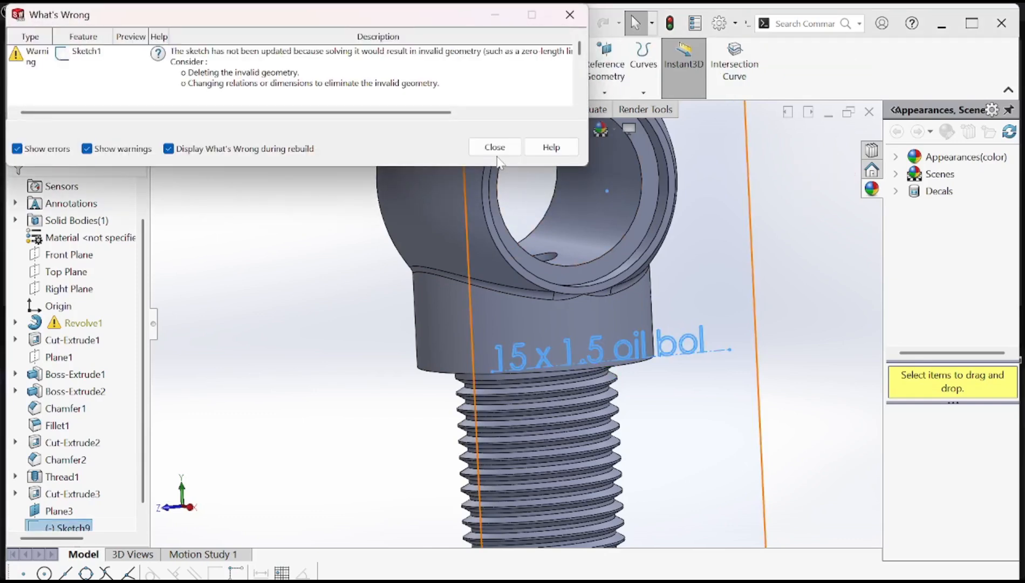
click(496, 150)
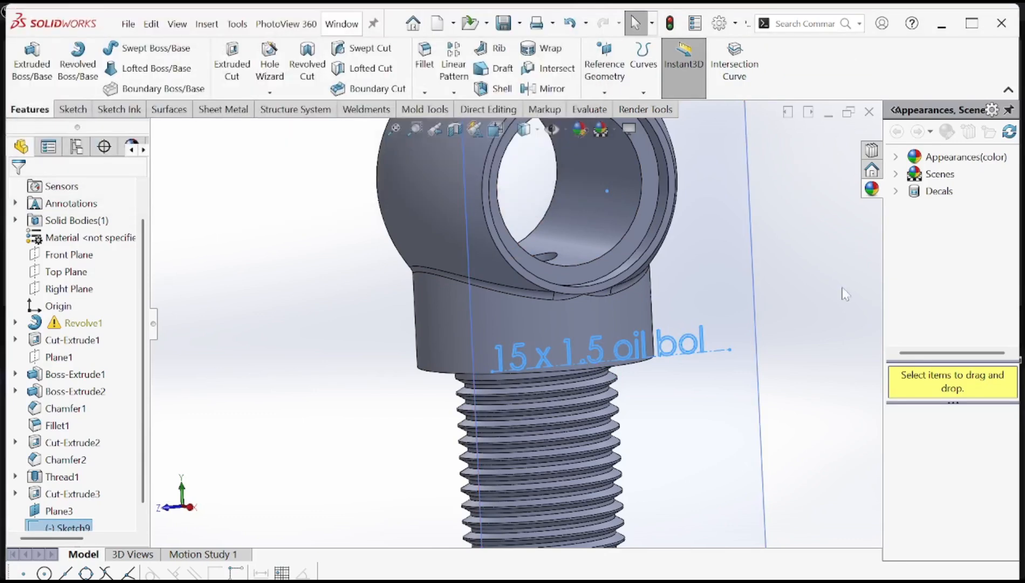
click(760, 260)
click(815, 225)
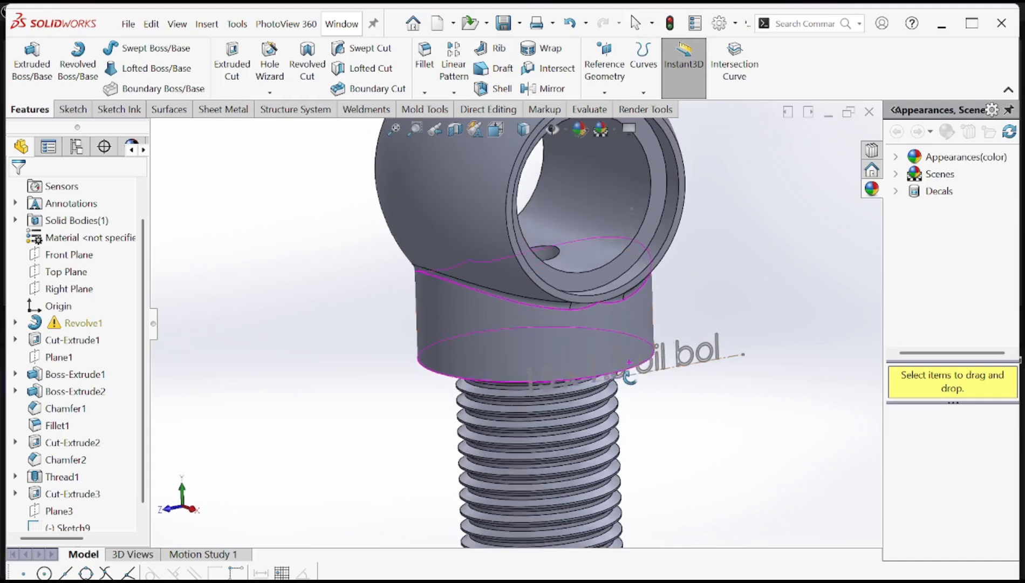
- Try to wrap the lettering sketch onto the cylindrical collar face, then cancel the Wrap feature
scroll(647, 372, up, 3)
scroll(606, 325, down, 6)
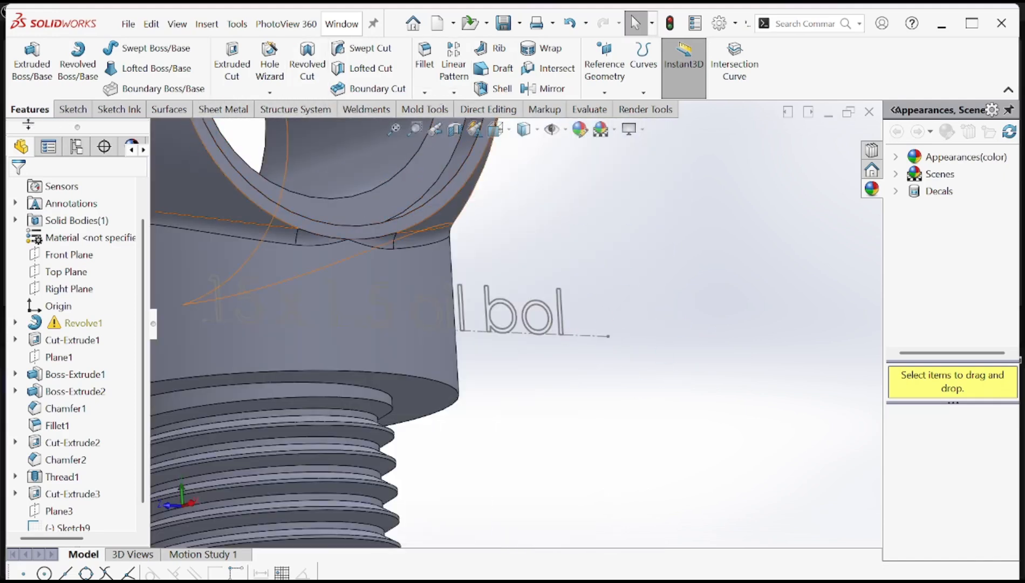
click(72, 109)
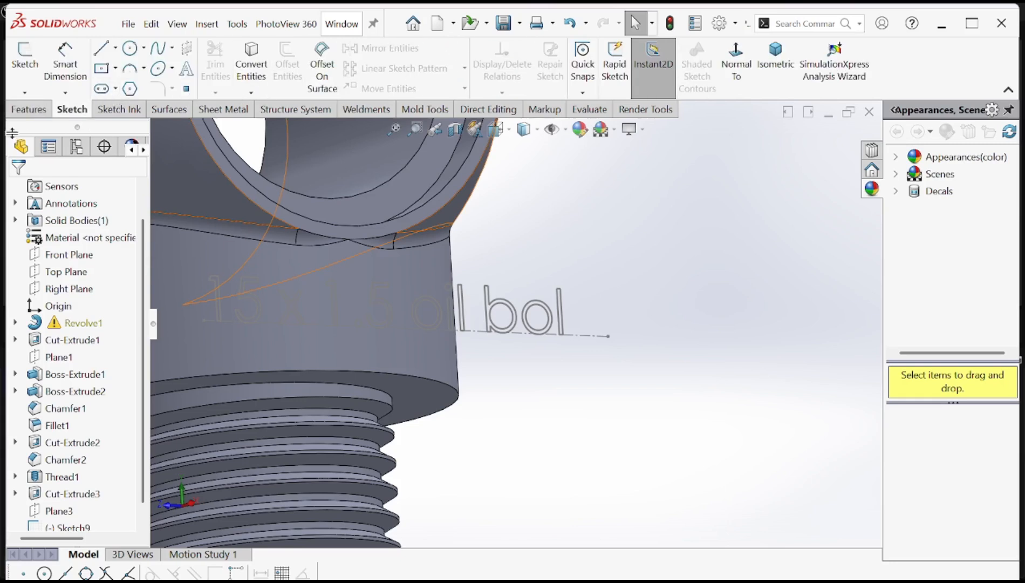
click(29, 109)
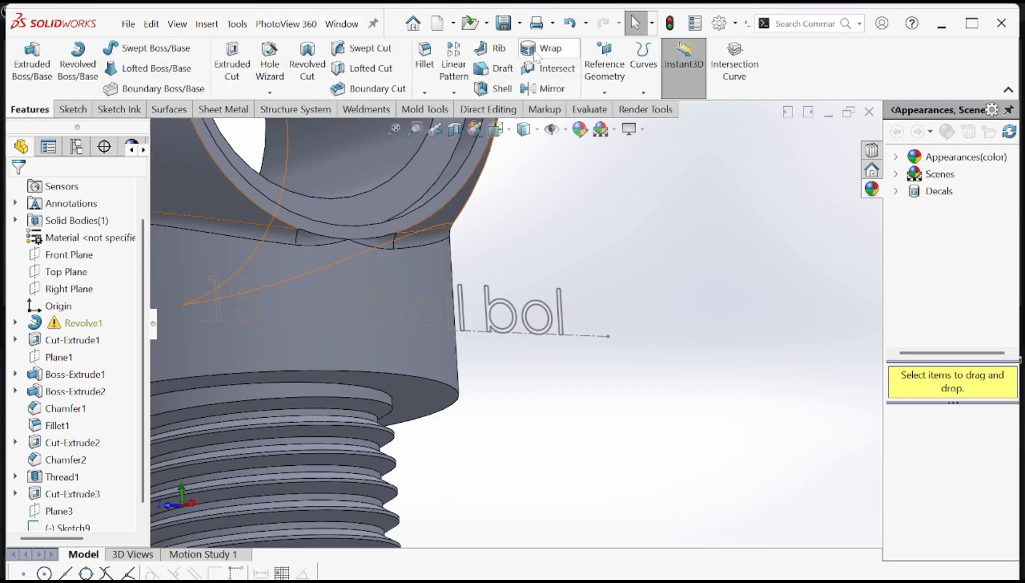
click(544, 50)
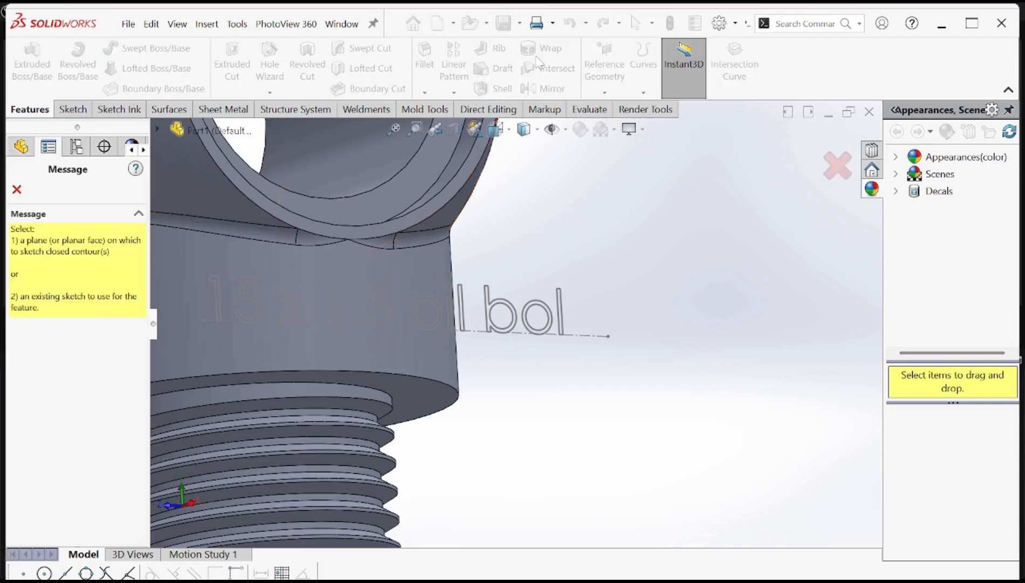
click(17, 189)
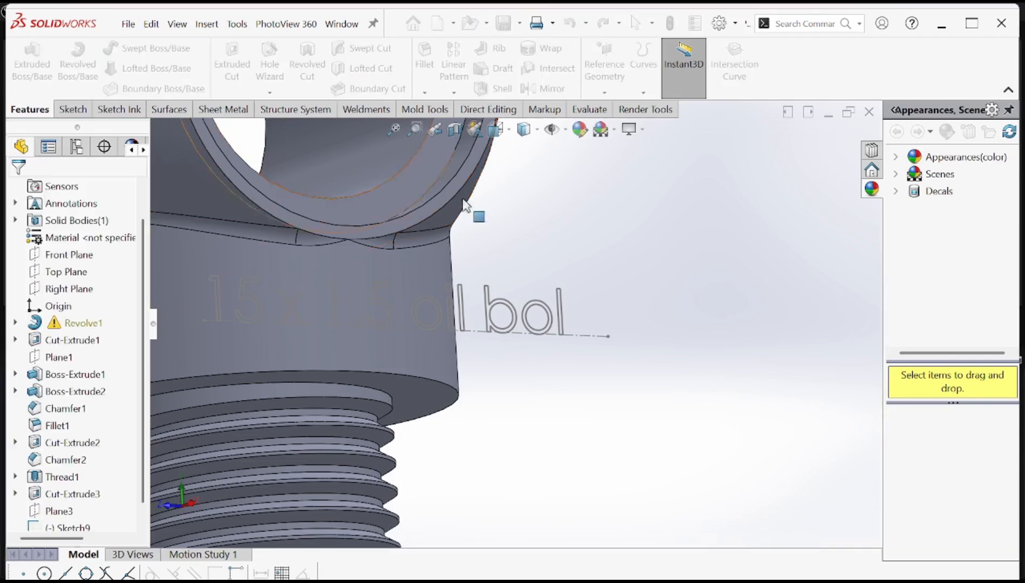
click(562, 333)
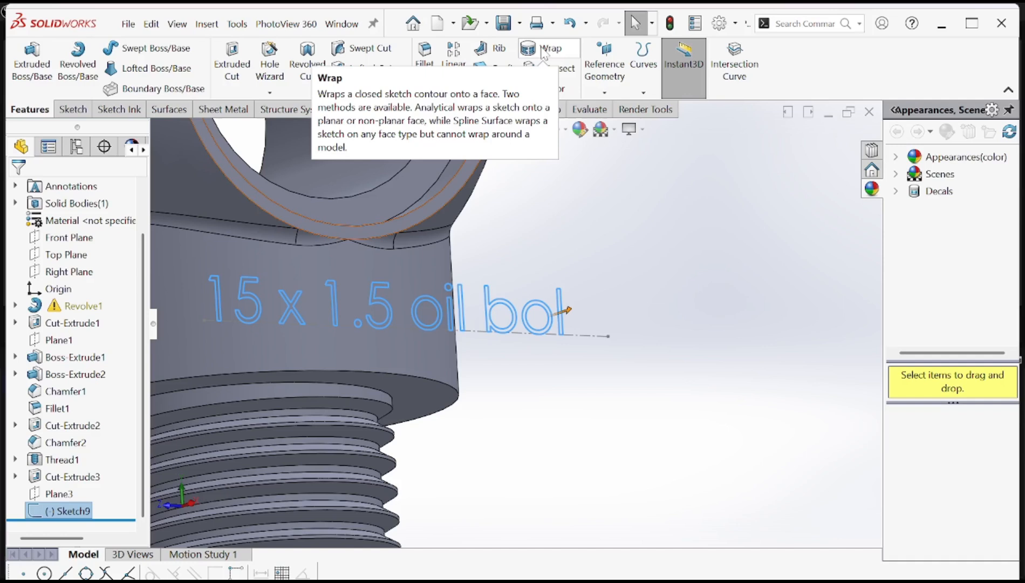
click(545, 51)
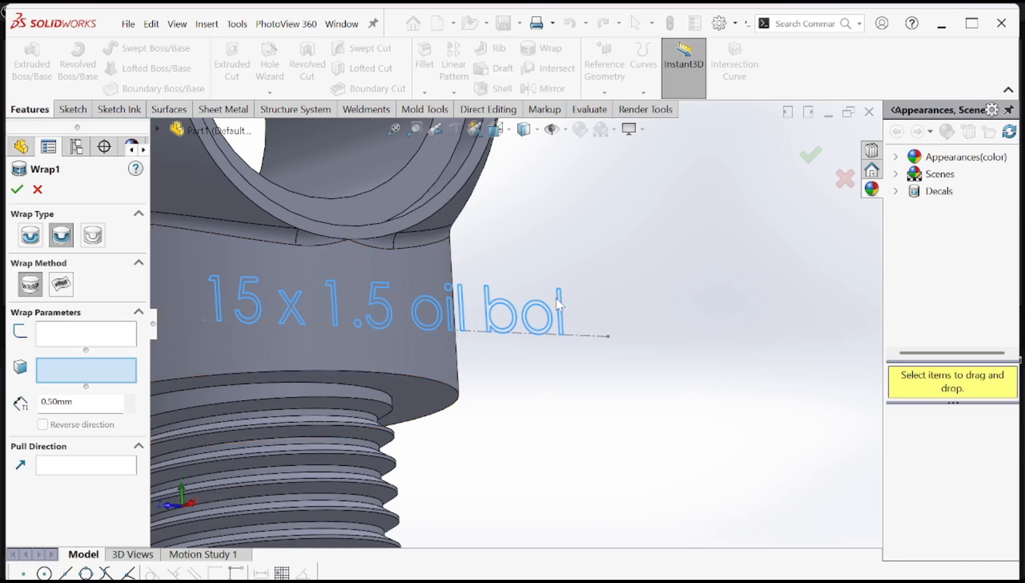
click(52, 338)
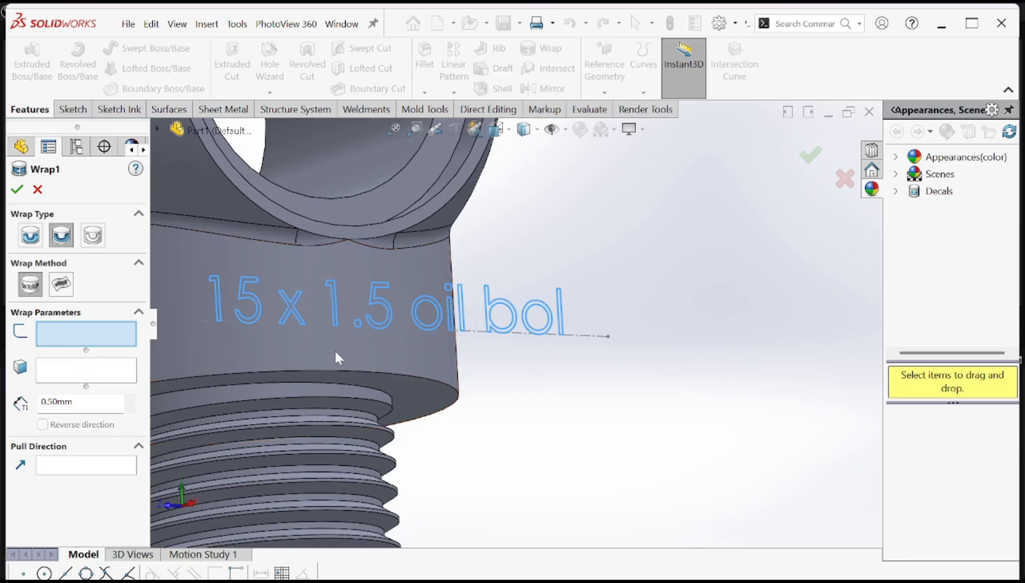
click(52, 370)
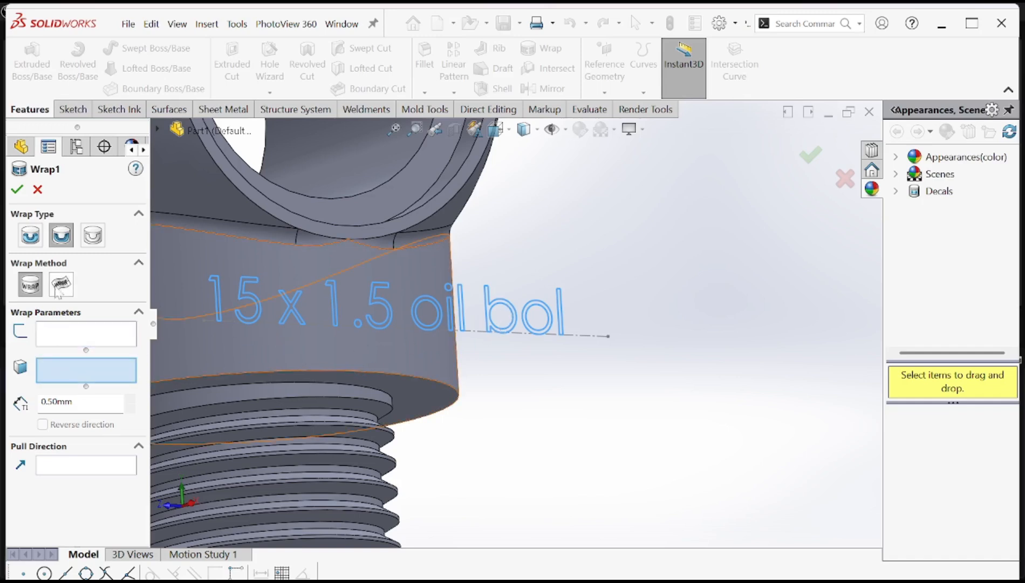
click(62, 237)
click(91, 468)
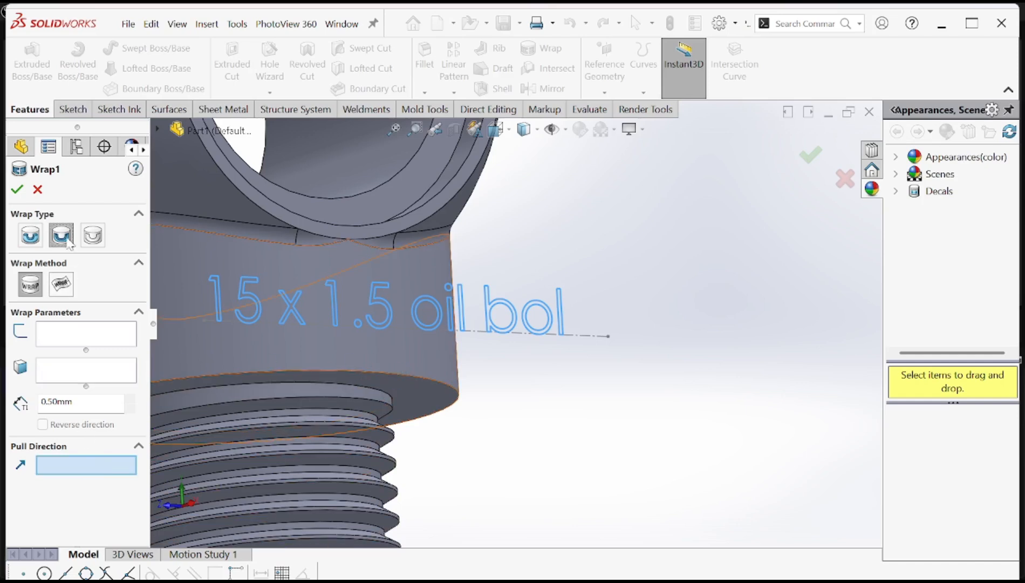
click(42, 191)
- Reopen the lettering sketch, remove its text and centerline, and exit the sketch, dismissing the rebuild warning
middle_drag(563, 232, 647, 362)
scroll(645, 361, up, 3)
double_click(577, 339)
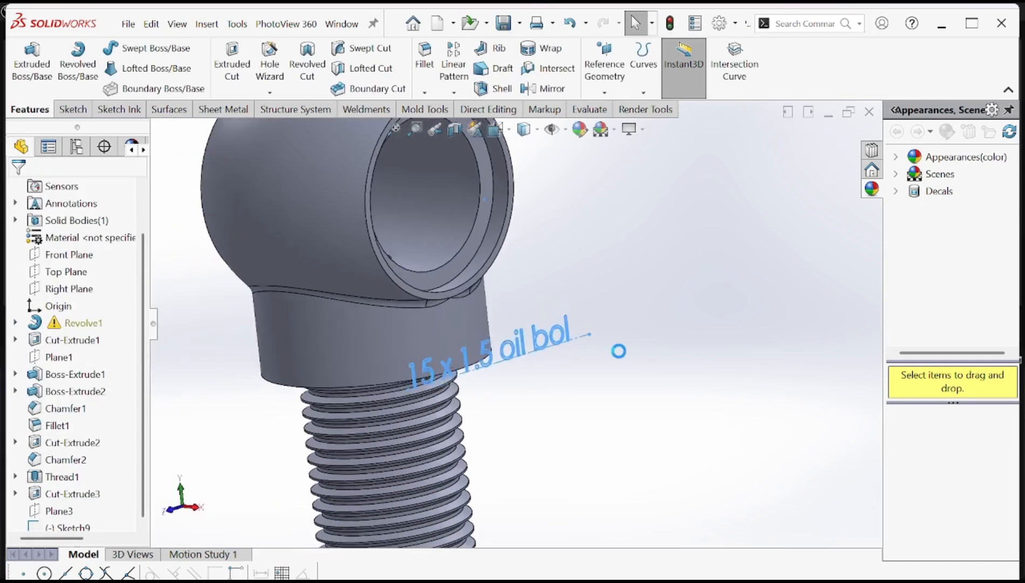
scroll(628, 337, down, 4)
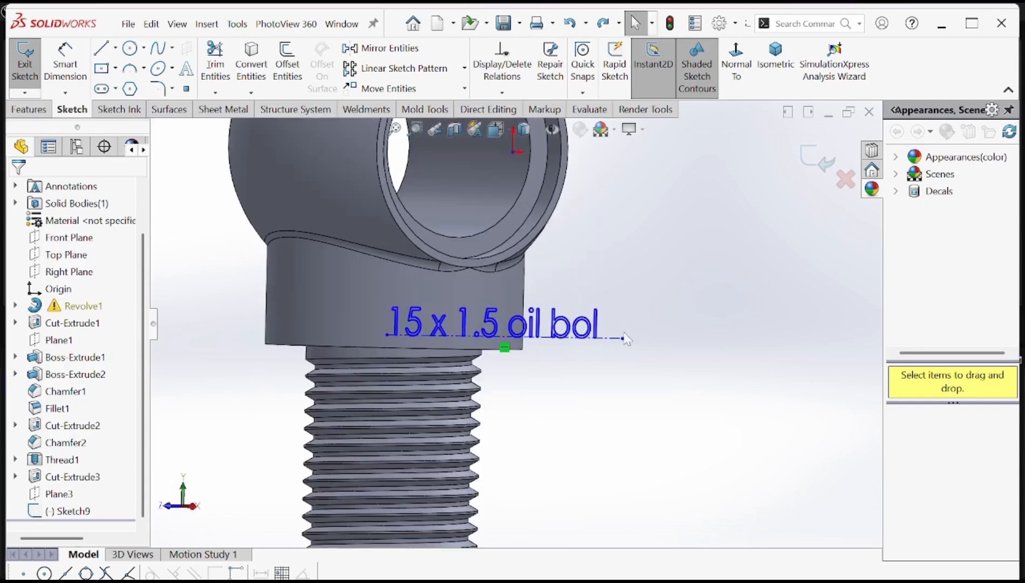
click(635, 310)
middle_drag(518, 331, 476, 367)
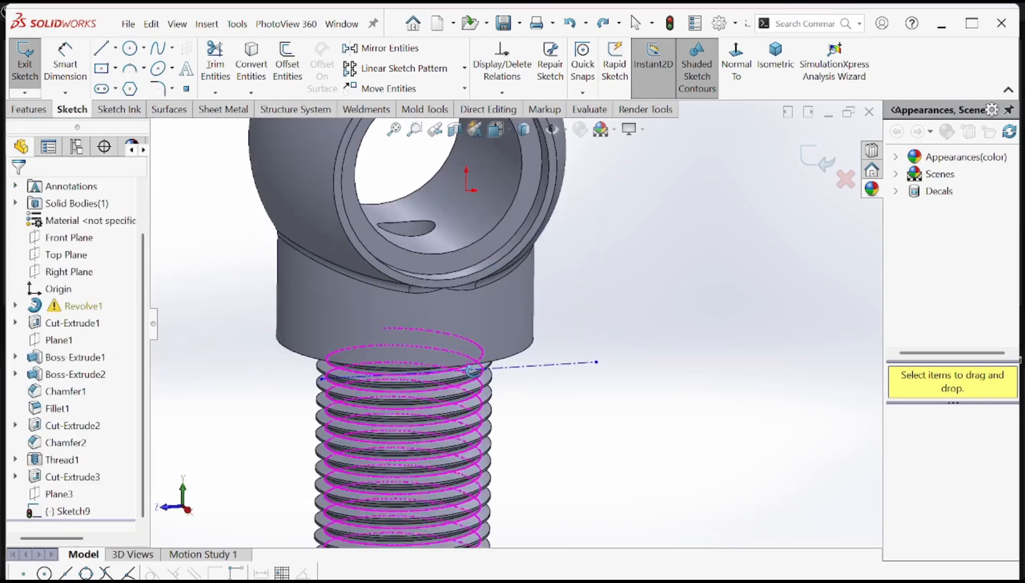
scroll(469, 362, down, 2)
scroll(577, 386, up, 2)
middle_drag(548, 350, 604, 323)
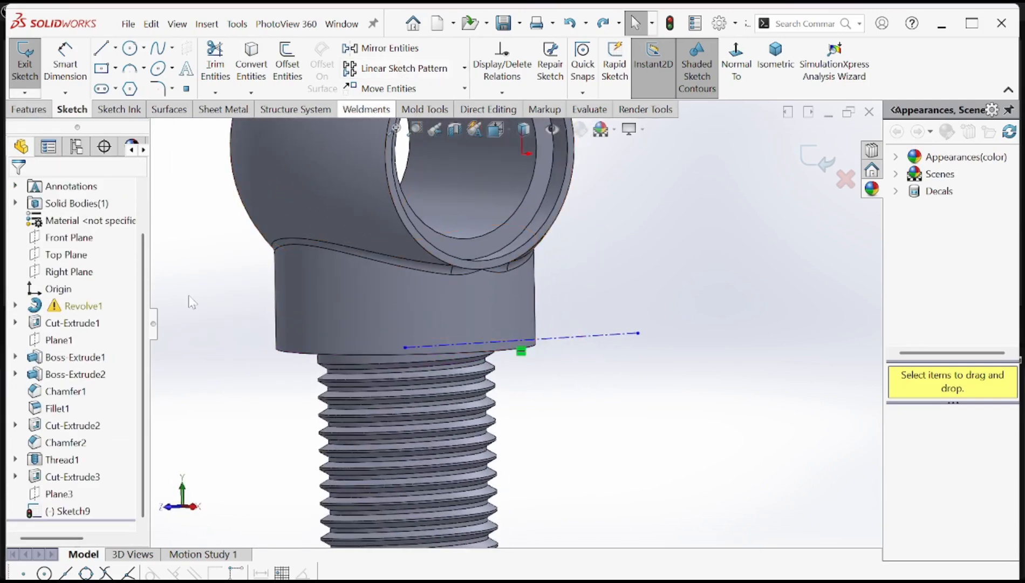
key(ctrl+z)
key(ctrl+z)
middle_drag(628, 301, 731, 286)
click(797, 187)
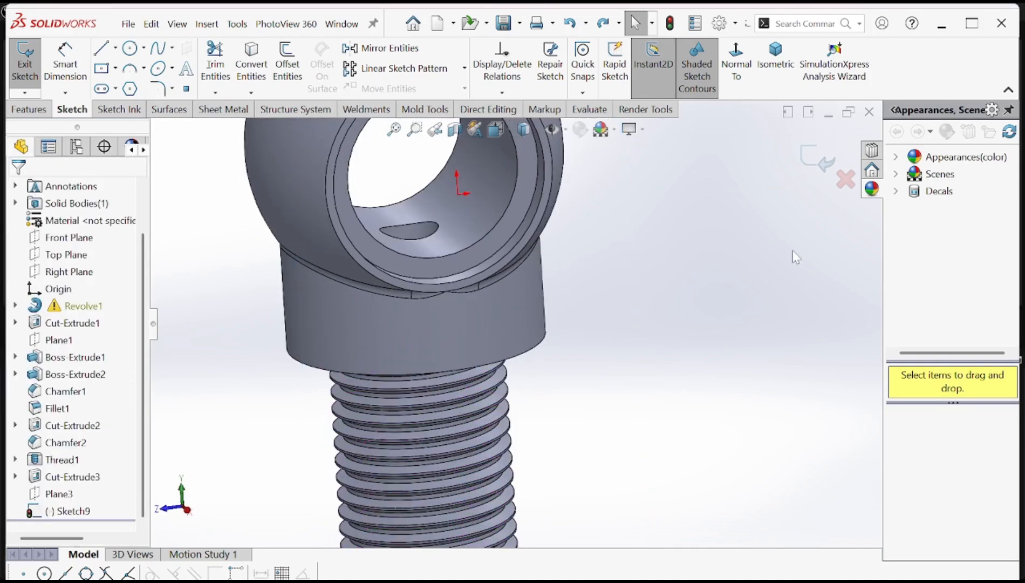
click(809, 158)
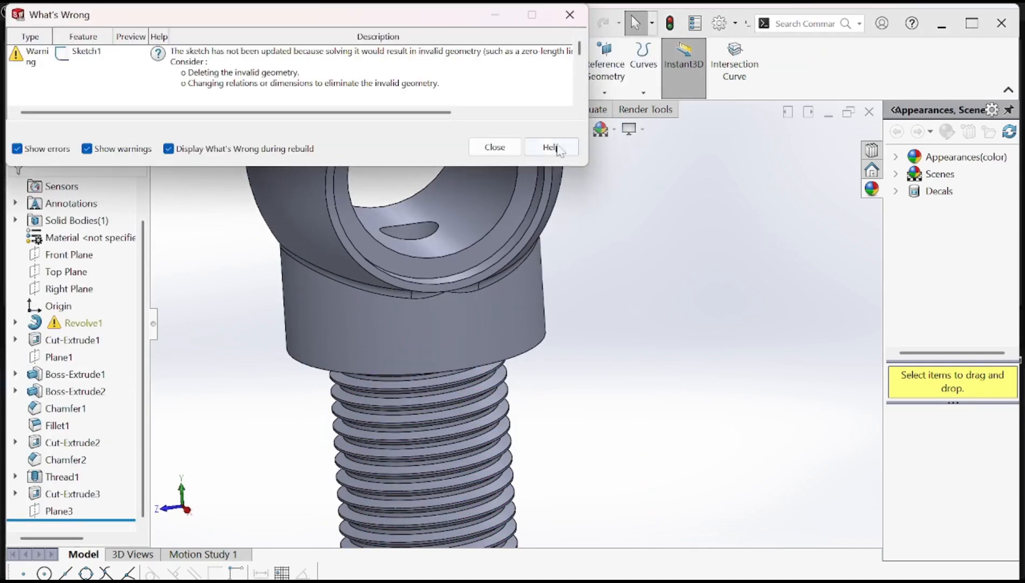
click(492, 147)
click(60, 510)
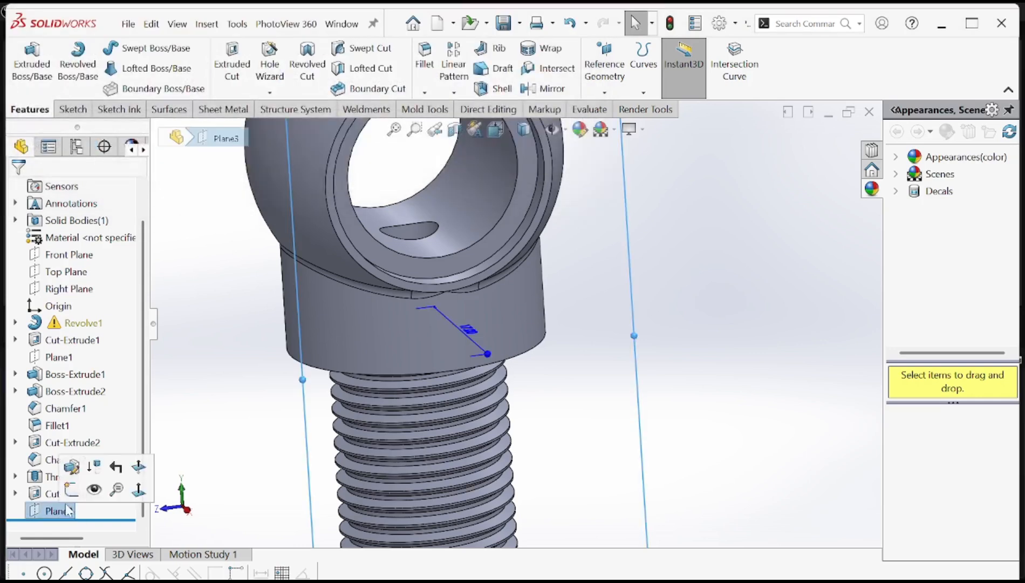
click(72, 467)
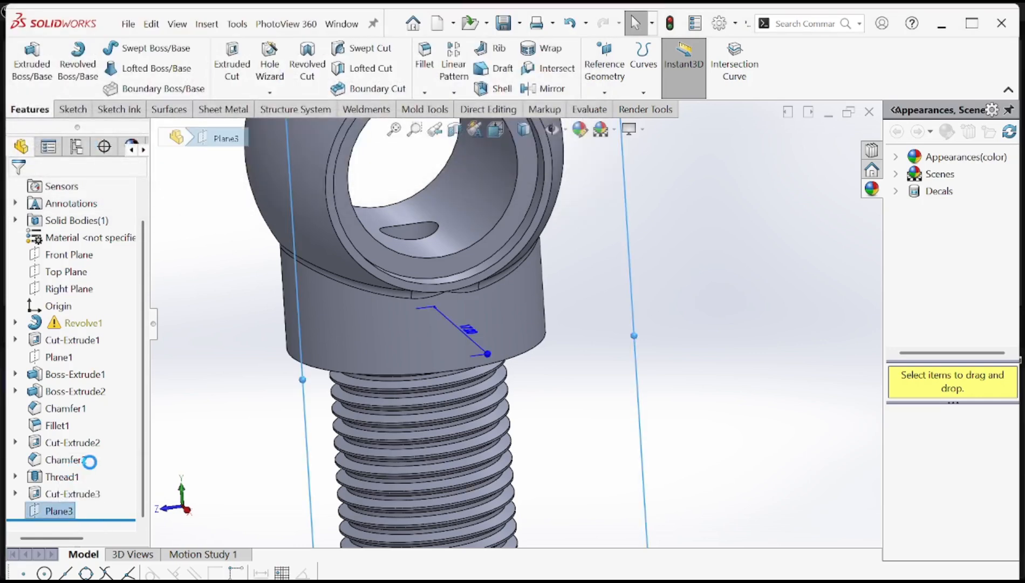
click(18, 195)
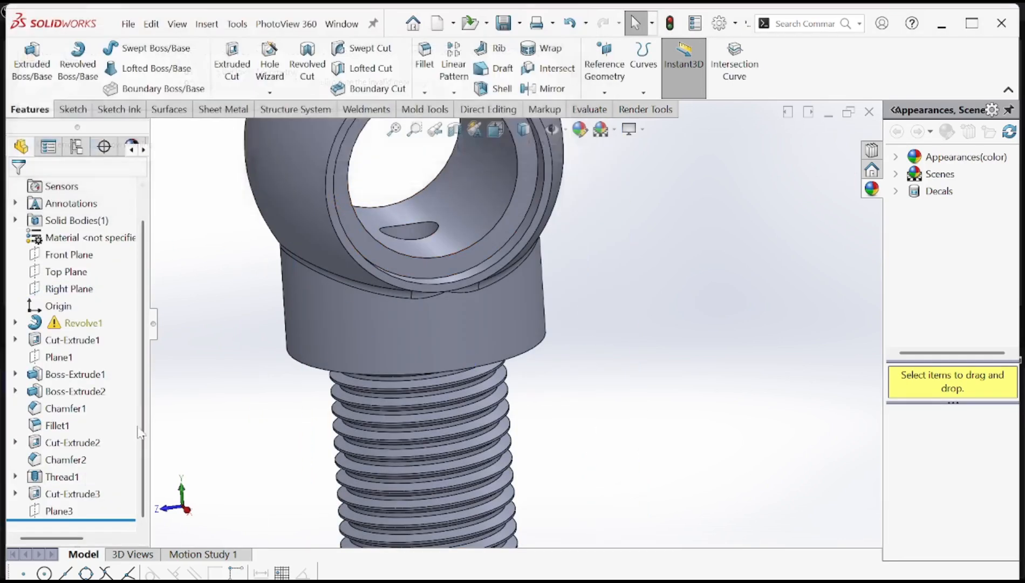
- Start a new sketch on the offset plane and draw a horizontal centerline across the lower part of the collar
click(54, 510)
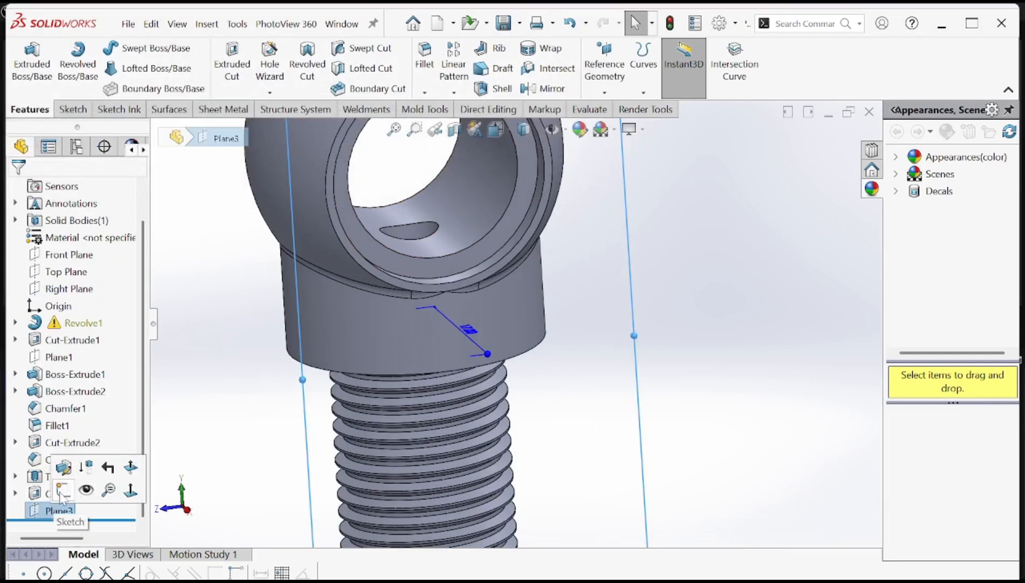
click(62, 489)
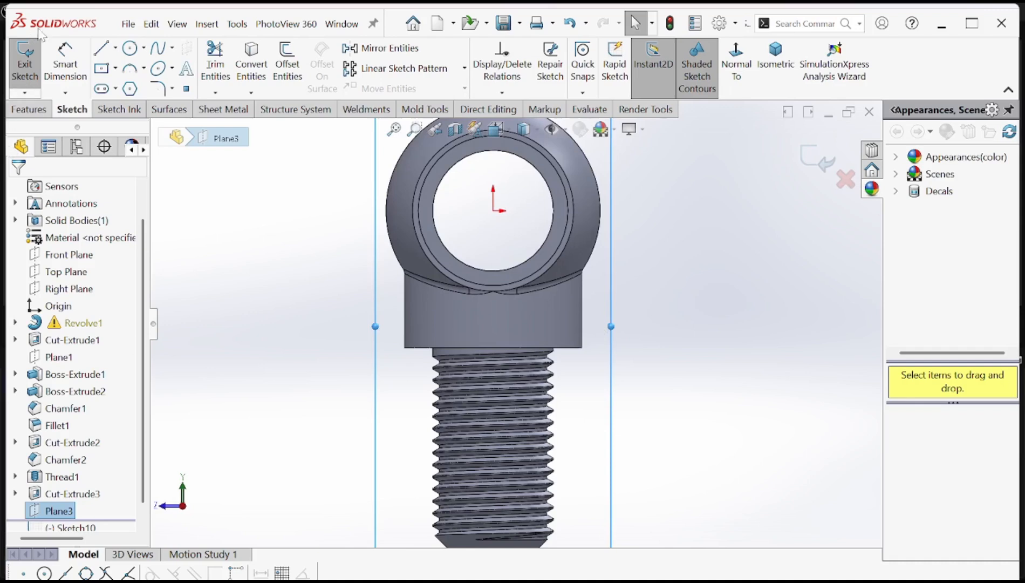
click(115, 48)
click(135, 87)
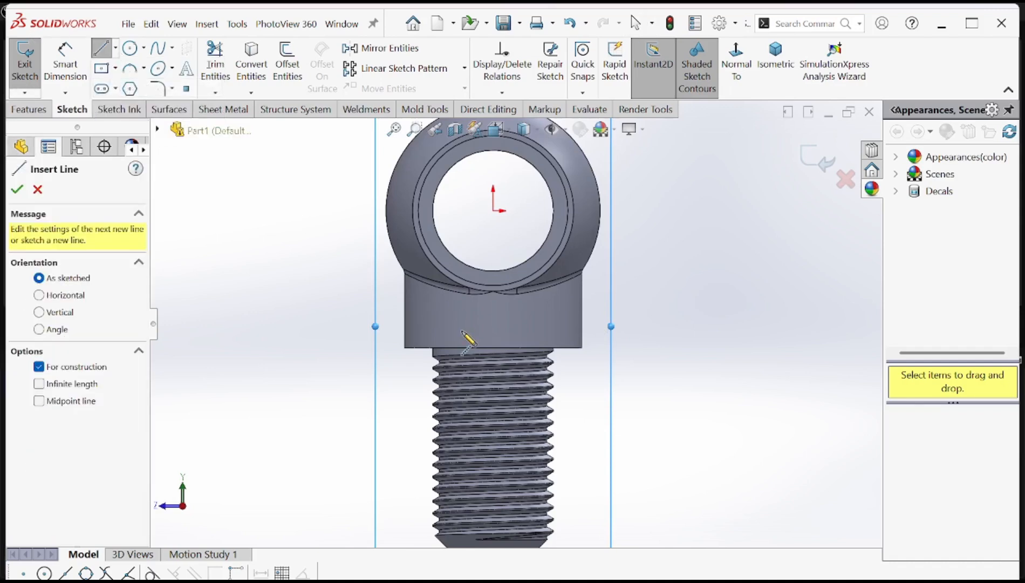
click(389, 336)
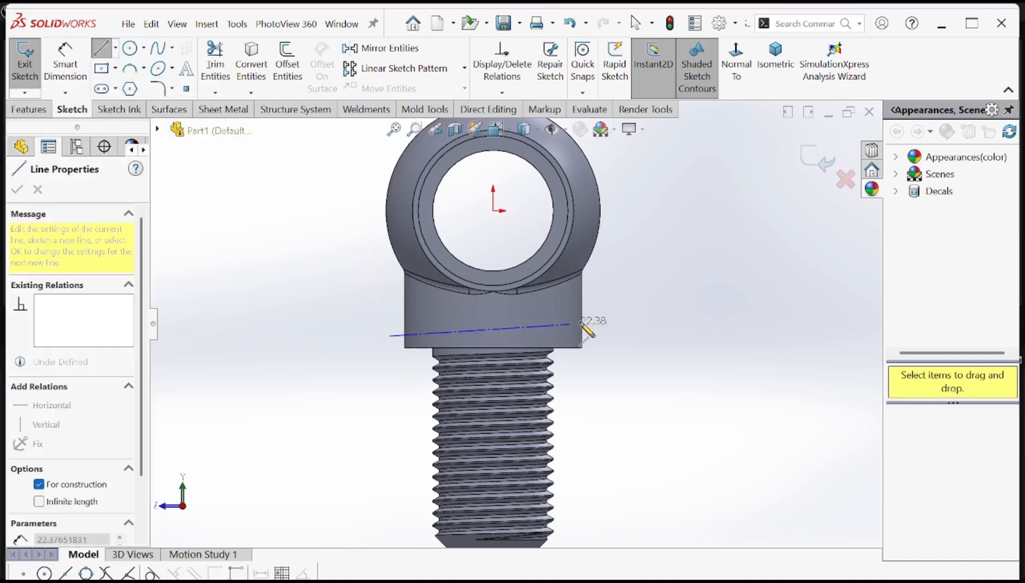
click(611, 335)
right_click(650, 244)
click(681, 255)
scroll(590, 345, down, 2)
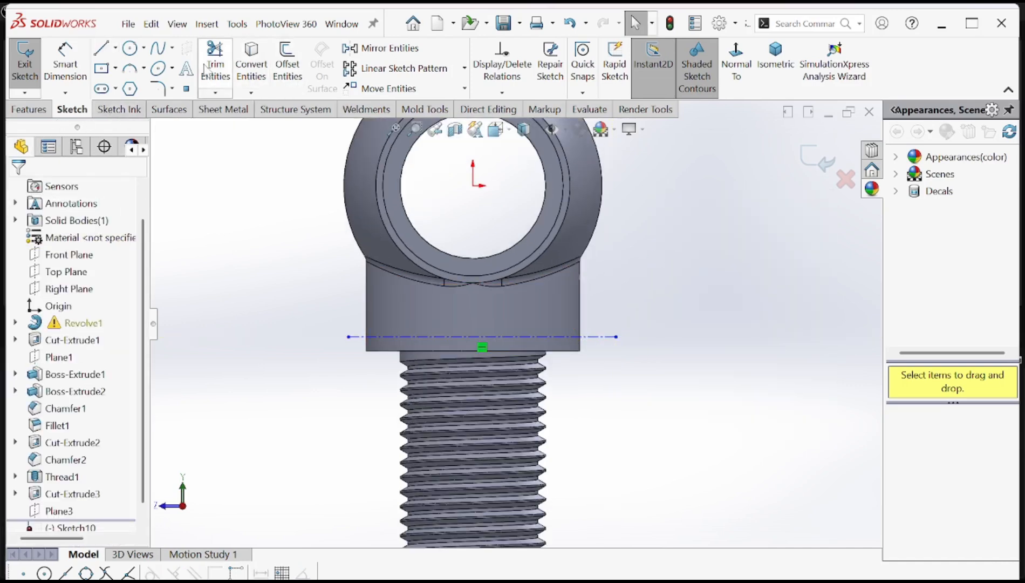
- Add the sketch text "M15x1.5 oil bolt" along the horizontal centerline across the collar
click(186, 68)
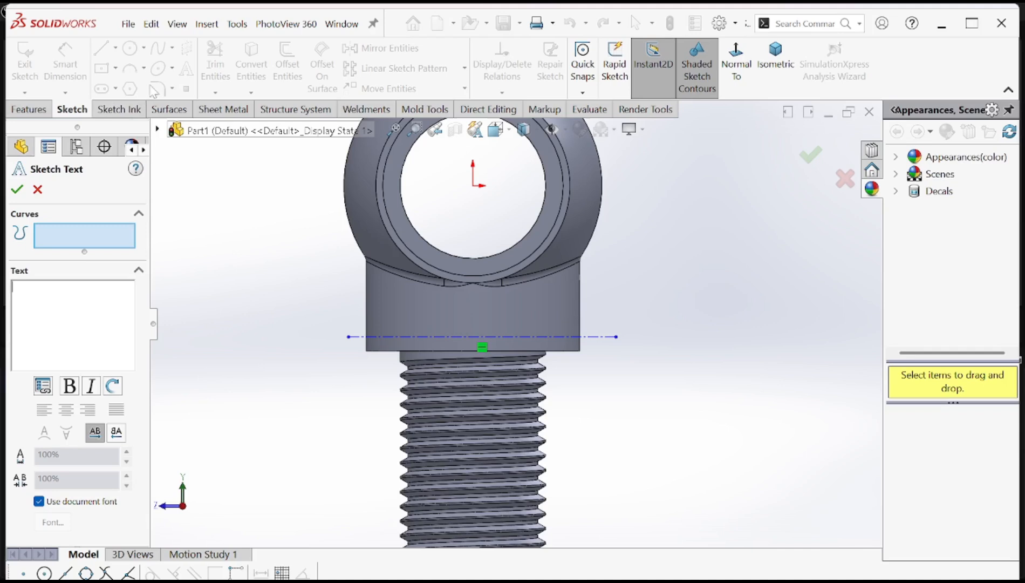
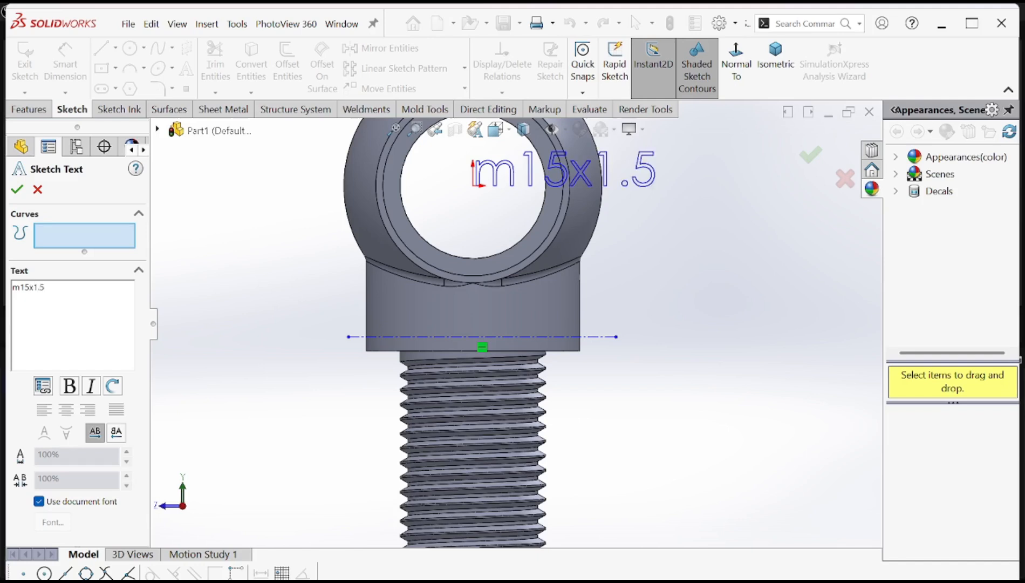
text(bolt)
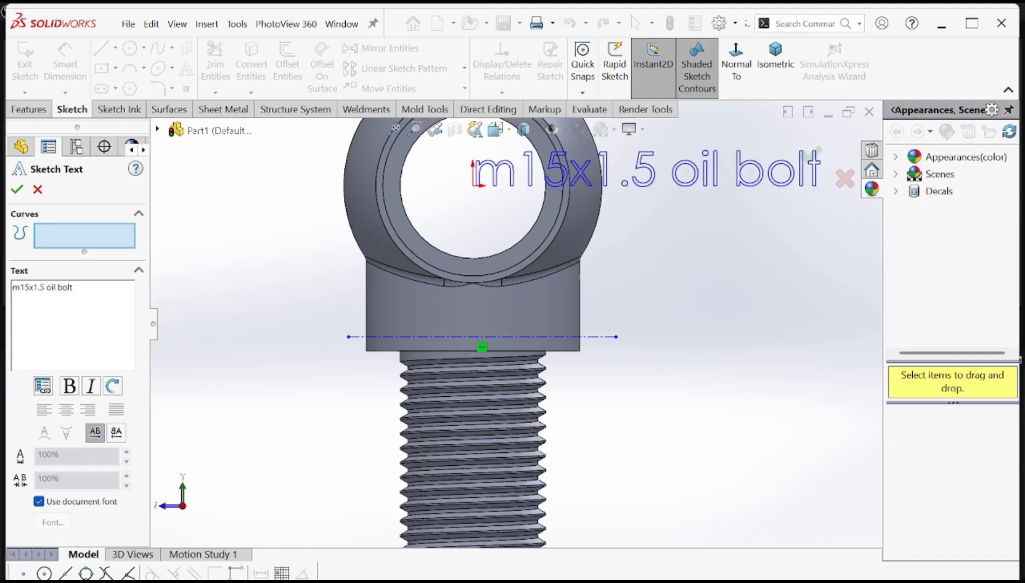
click(537, 335)
scroll(550, 329, down, 2)
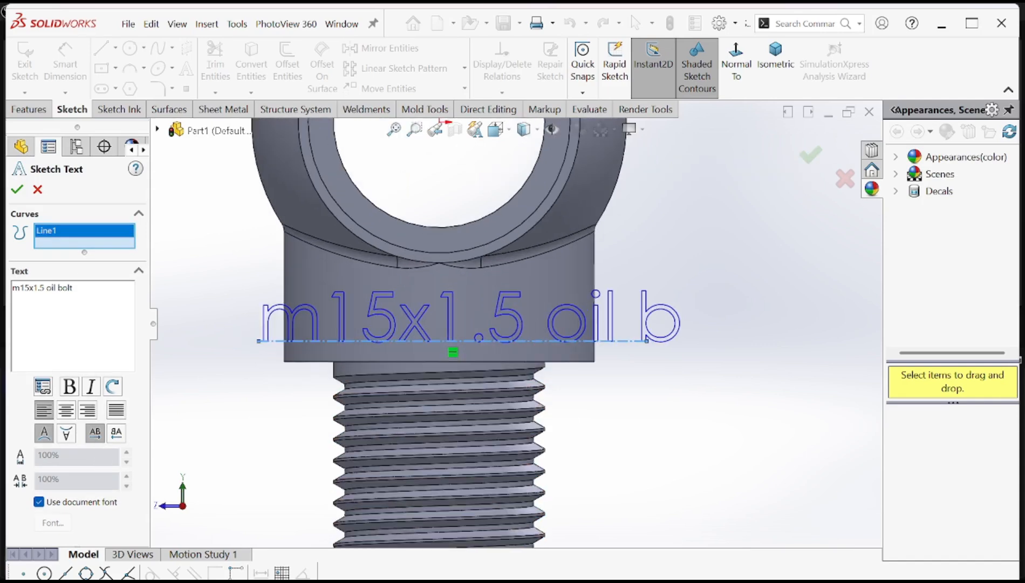
key(Delete)
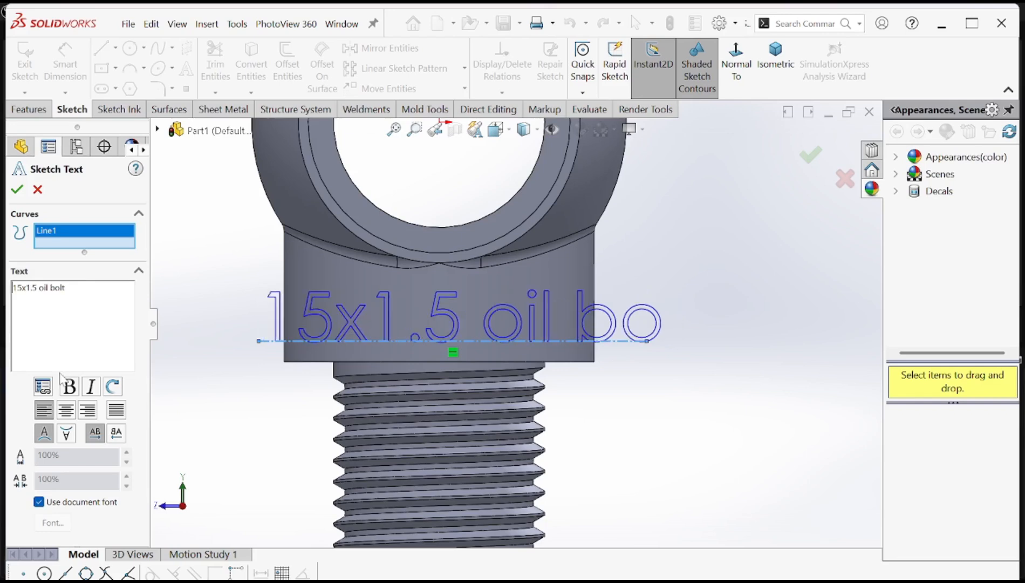
text(M)
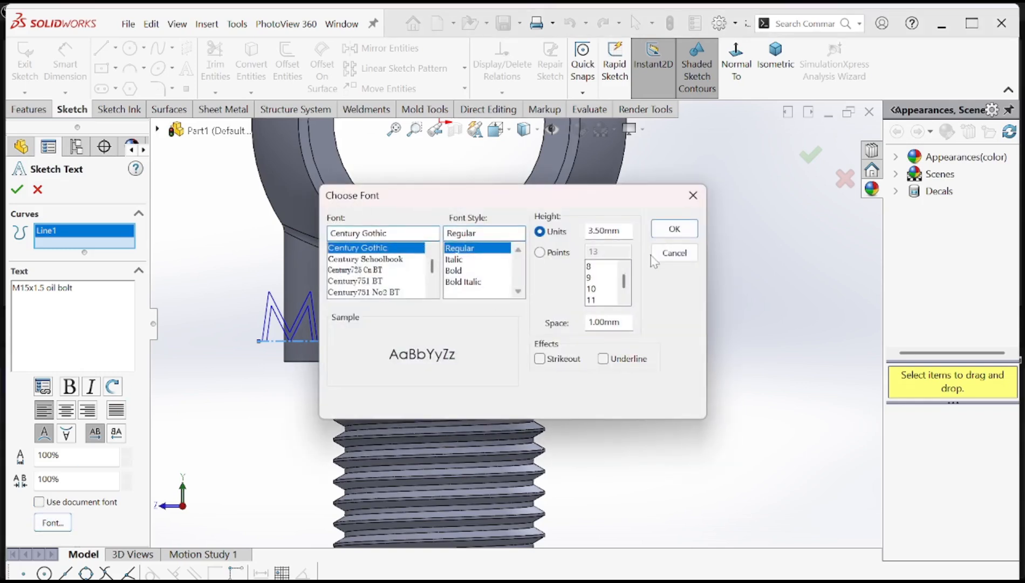
- Switch the lettering's font height to points, choose a smaller size and accept the sketch text
click(539, 253)
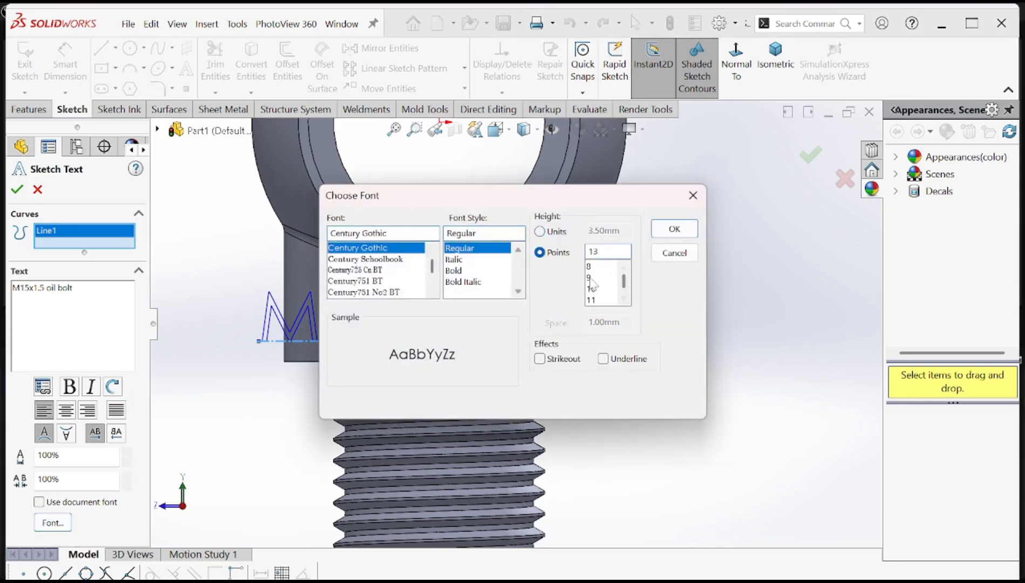
click(674, 228)
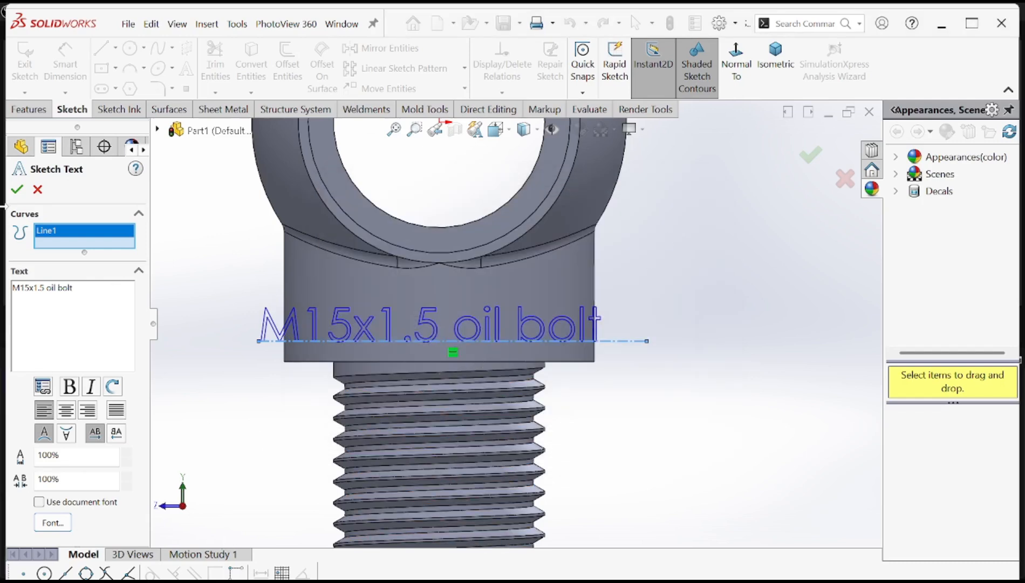
click(17, 189)
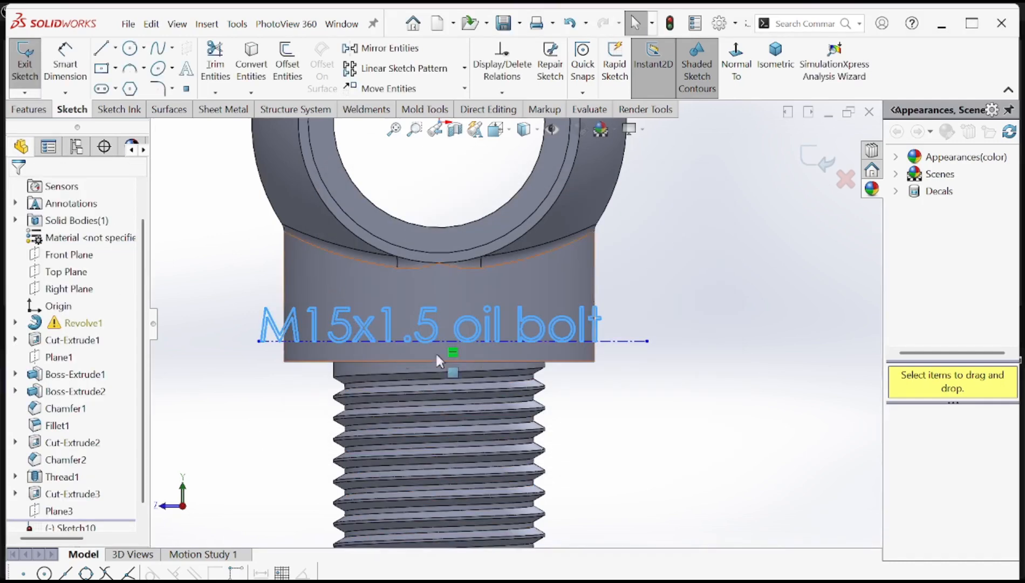
- Exit the new lettering sketch and dismiss the rebuild warning
click(29, 109)
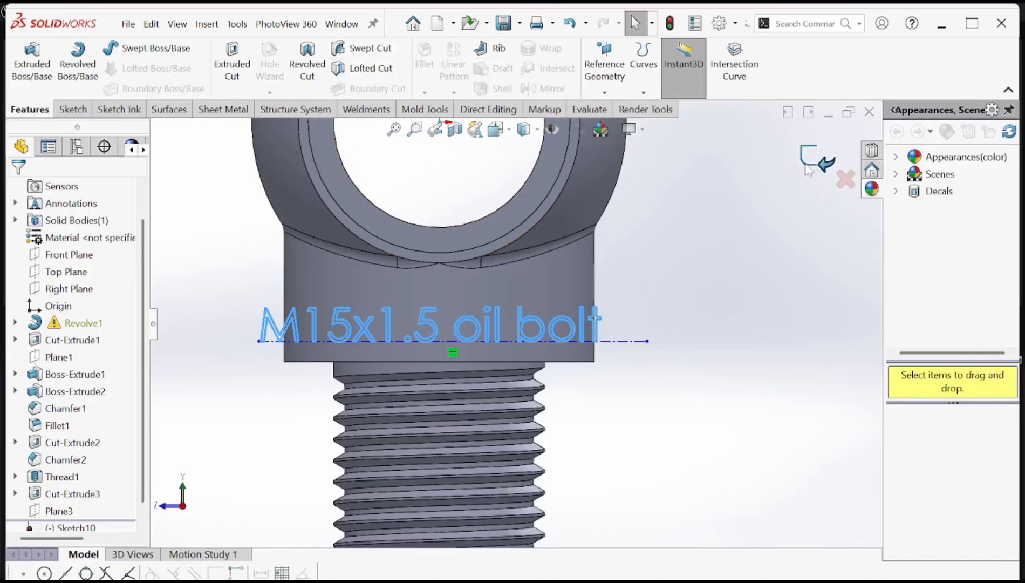
click(457, 332)
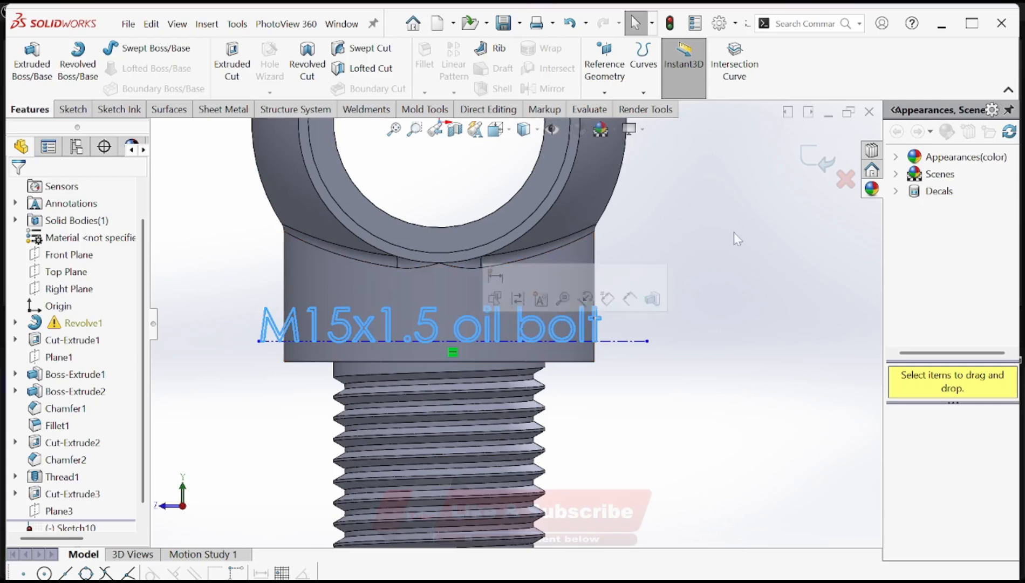
click(803, 167)
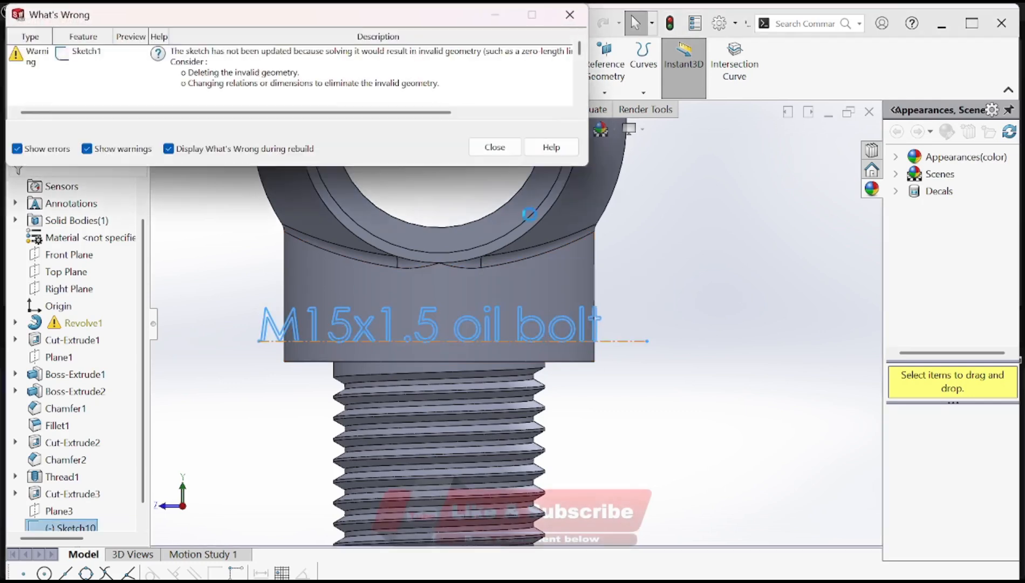
click(490, 147)
- Start a Wrap feature using the Deboss type and the Analytical method
click(569, 328)
click(542, 48)
click(78, 343)
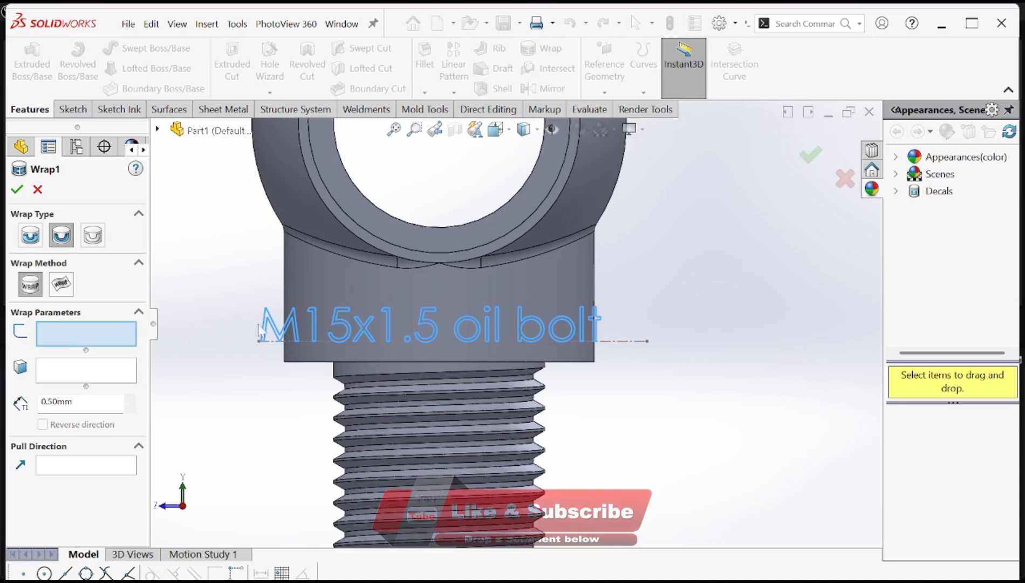
middle_drag(598, 334, 536, 319)
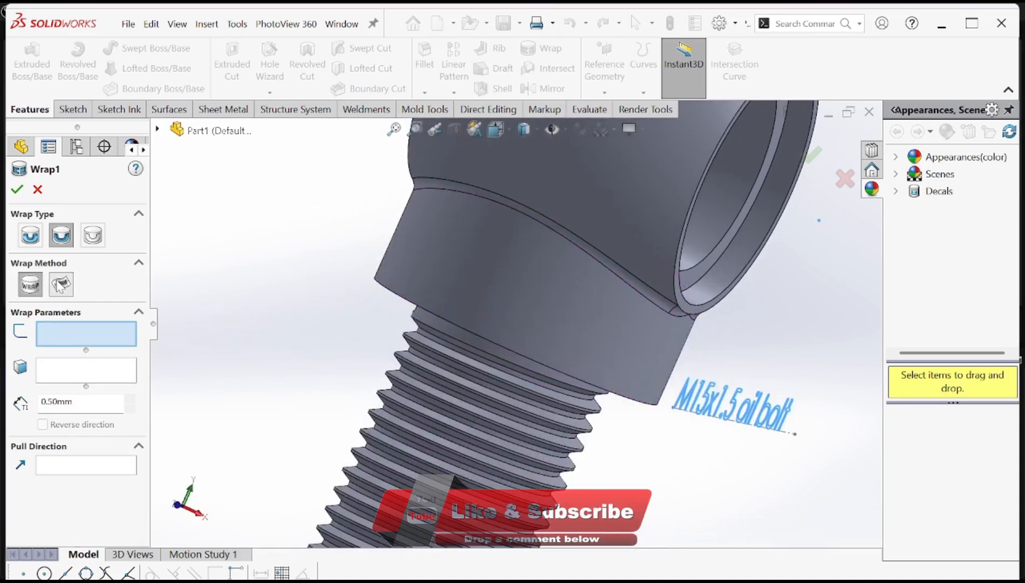
click(61, 284)
click(31, 284)
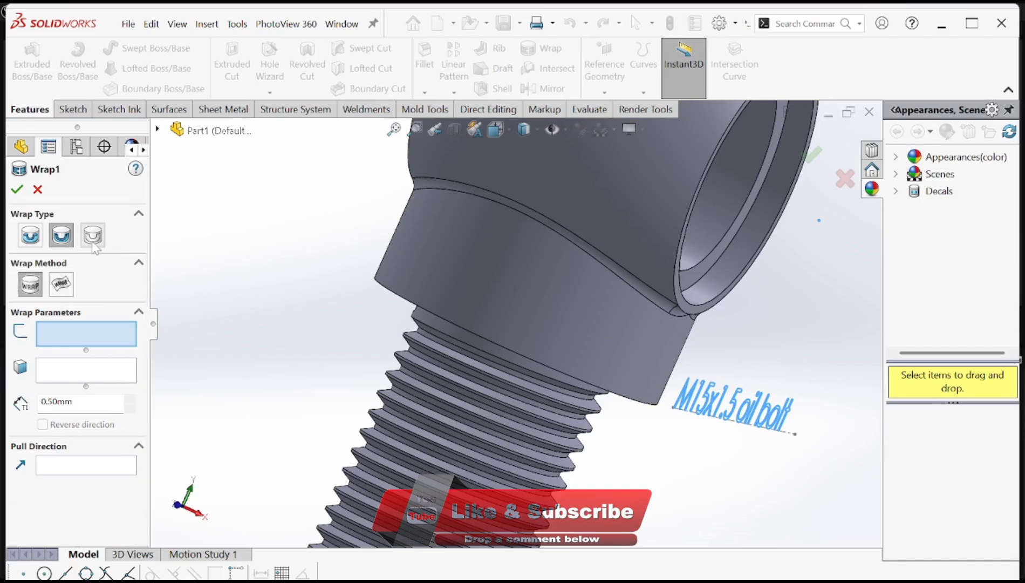
click(30, 234)
click(62, 235)
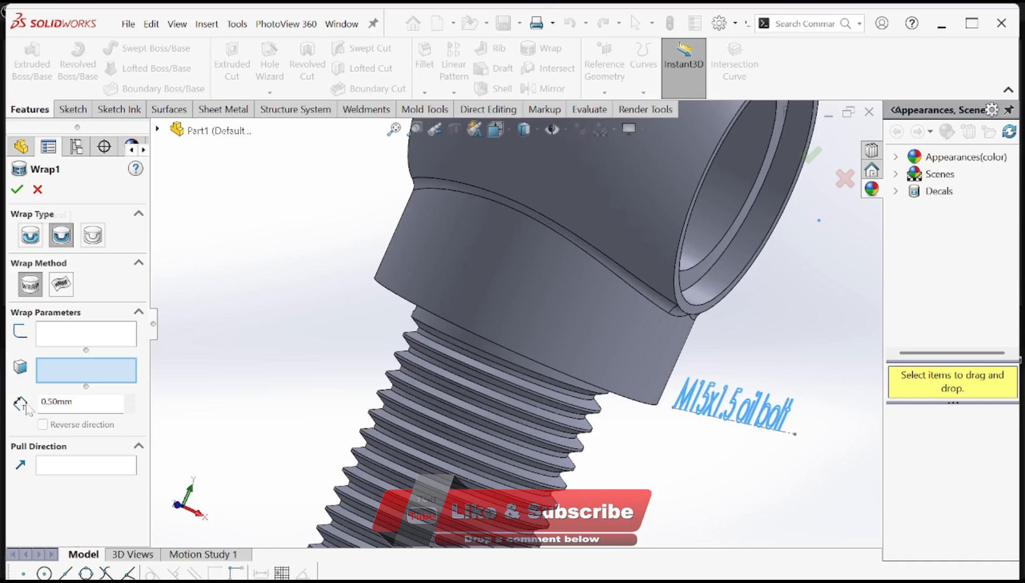
- Assign the lettering sketch as the wrap source and the collar's cylindrical face as the target face
click(55, 468)
middle_drag(498, 323, 596, 367)
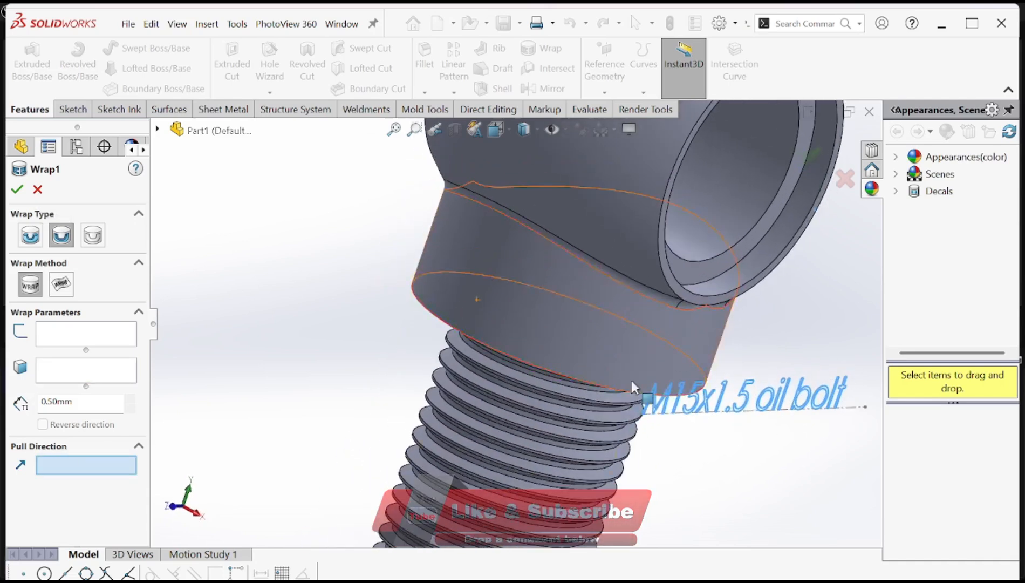
click(55, 344)
click(62, 369)
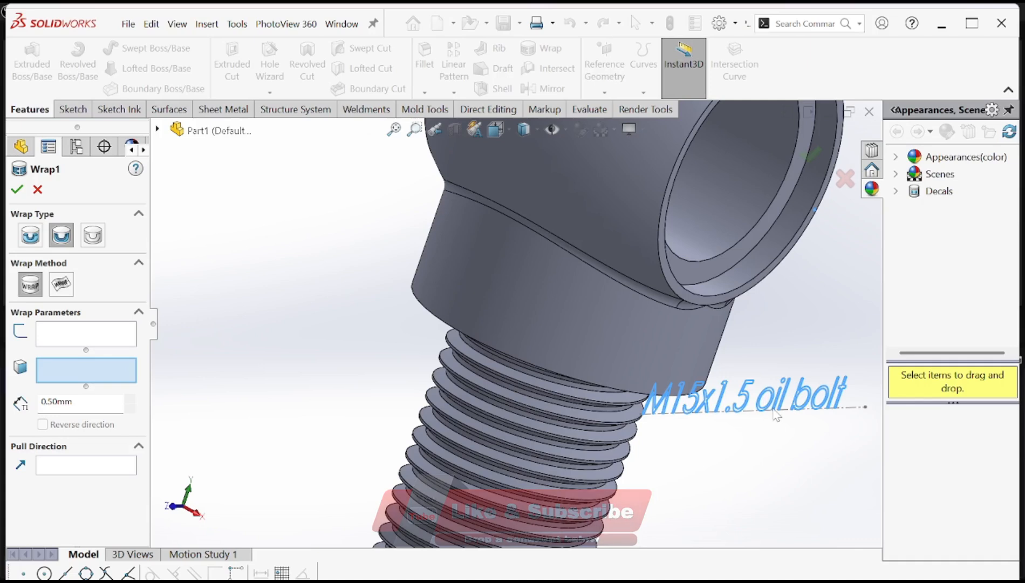
click(157, 129)
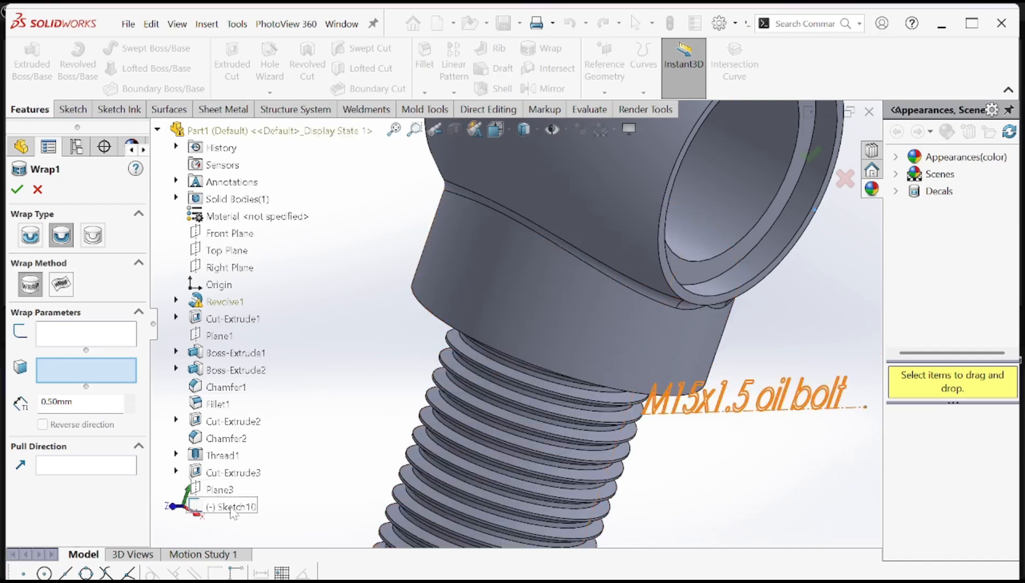
click(235, 510)
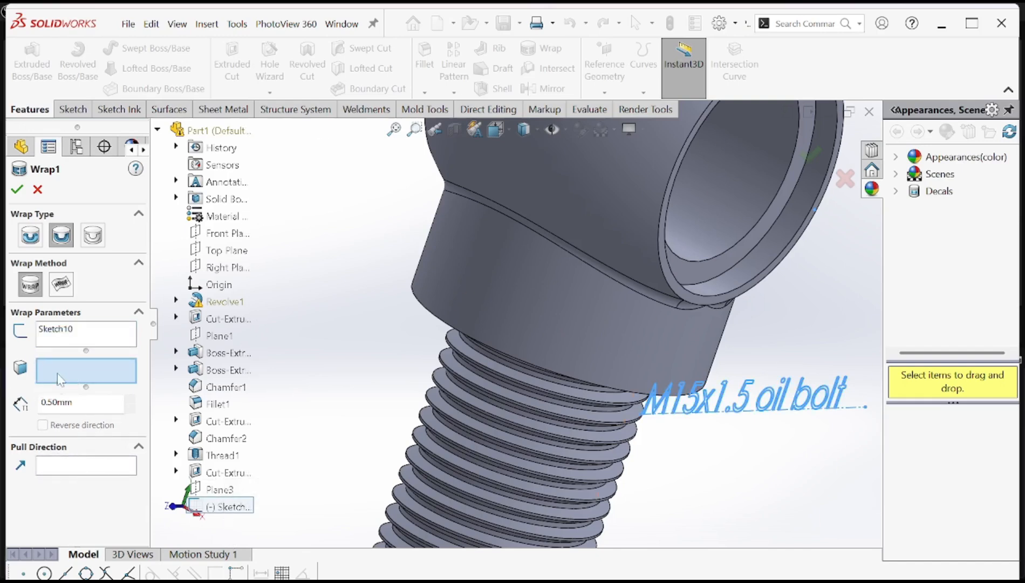
click(533, 313)
- Set the wrap depth to 0.20 mm, accept the debossed lettering and dismiss the rebuild warning
middle_drag(533, 313, 594, 362)
scroll(557, 348, up, 4)
middle_drag(681, 341, 702, 309)
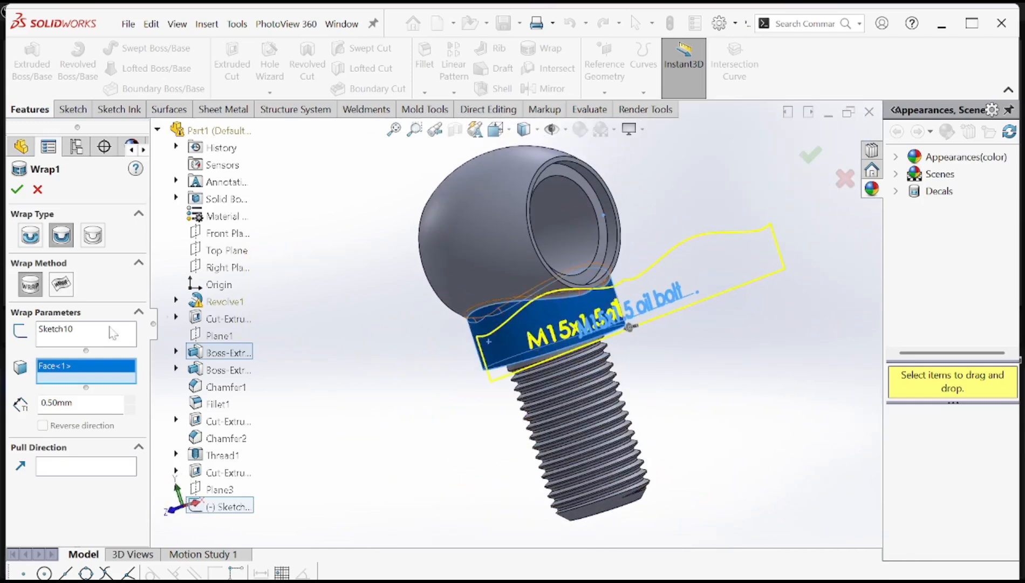
middle_drag(620, 311, 675, 318)
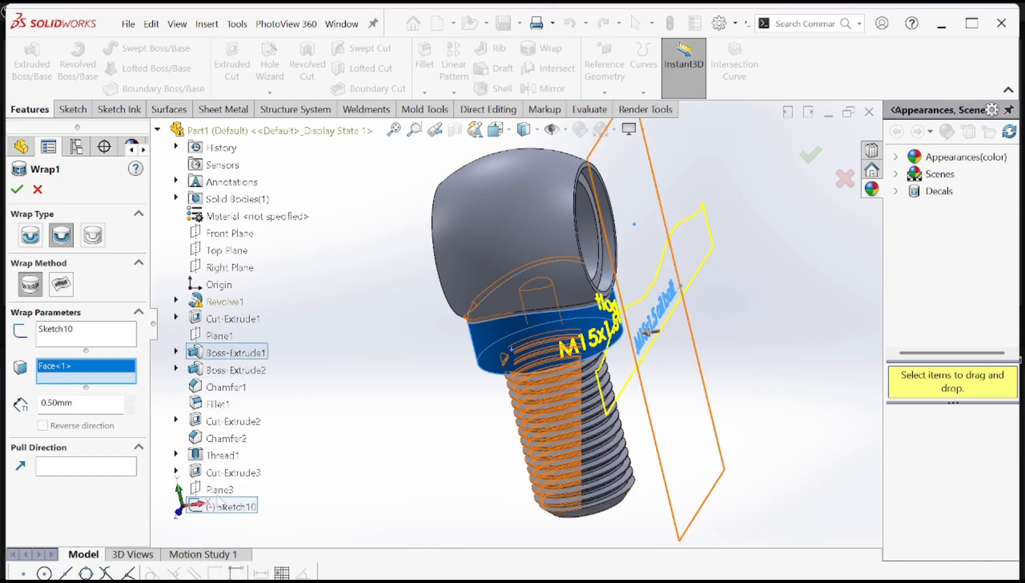
middle_drag(474, 312, 549, 279)
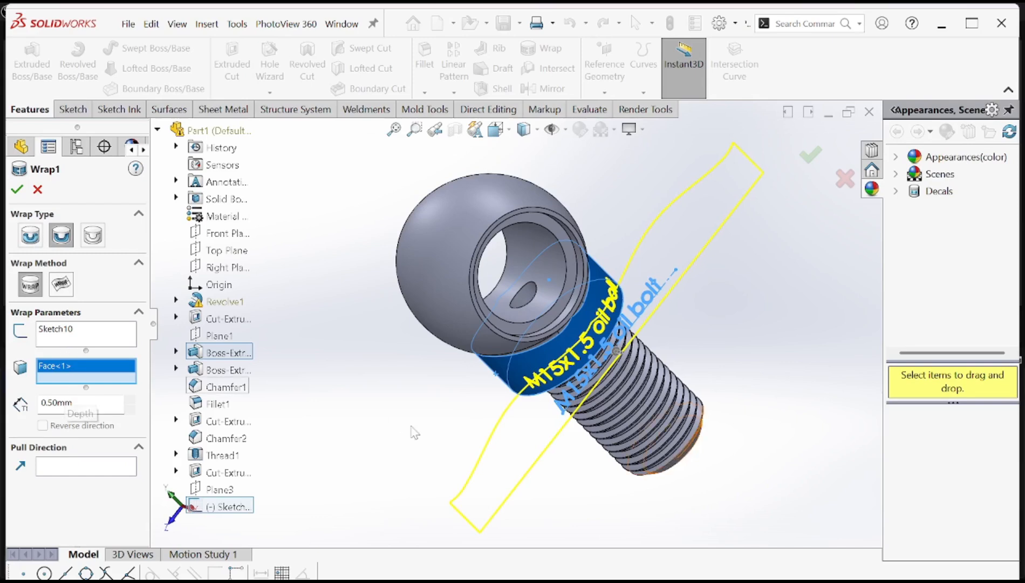
middle_drag(414, 432, 259, 418)
scroll(534, 341, down, 2)
middle_drag(555, 405, 536, 356)
scroll(537, 356, down, 5)
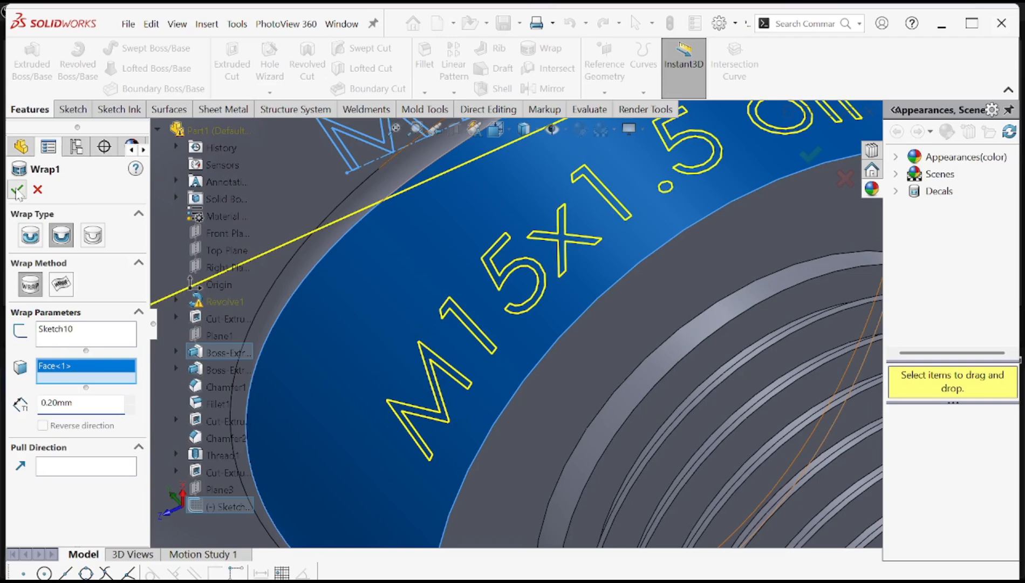
key(Return)
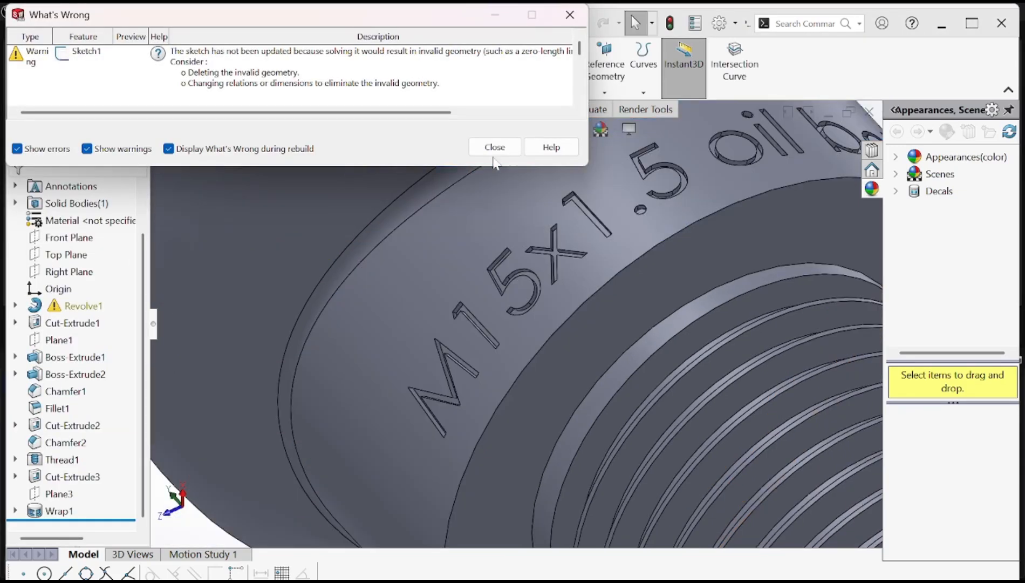
click(492, 146)
- Examine the debossed lettering around the collar from several angles
middle_drag(567, 276, 754, 287)
scroll(589, 325, up, 4)
scroll(577, 277, down, 2)
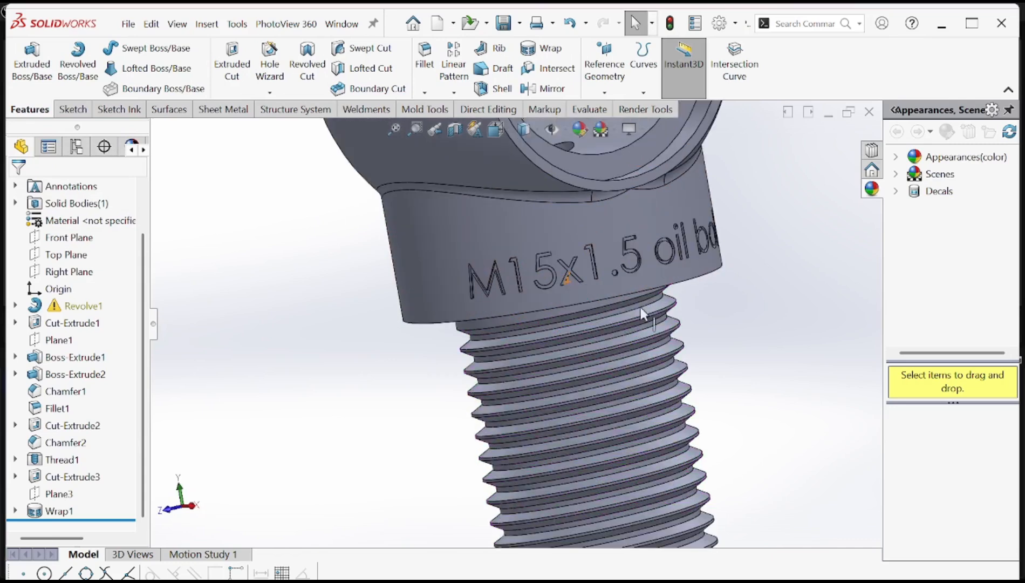
middle_drag(695, 246, 618, 305)
scroll(619, 303, up, 4)
middle_drag(650, 256, 738, 226)
scroll(681, 235, down, 3)
middle_drag(677, 236, 522, 370)
scroll(576, 285, up, 5)
scroll(484, 293, down, 3)
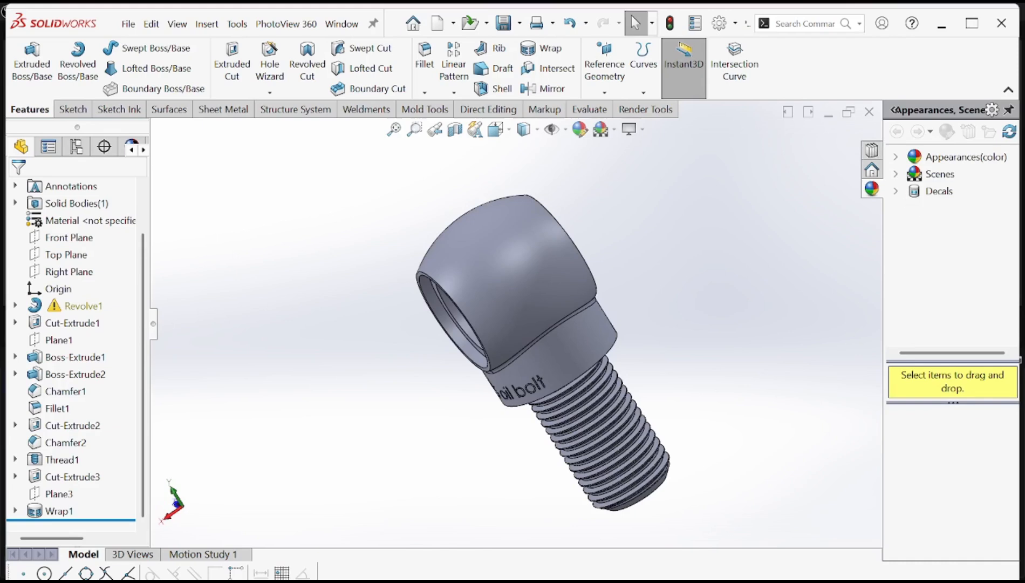
- Switch to the PDF drawing to compare the reference bolt's lettering and finish, and return to the SOLIDWORKS model
key(alt+Tab)
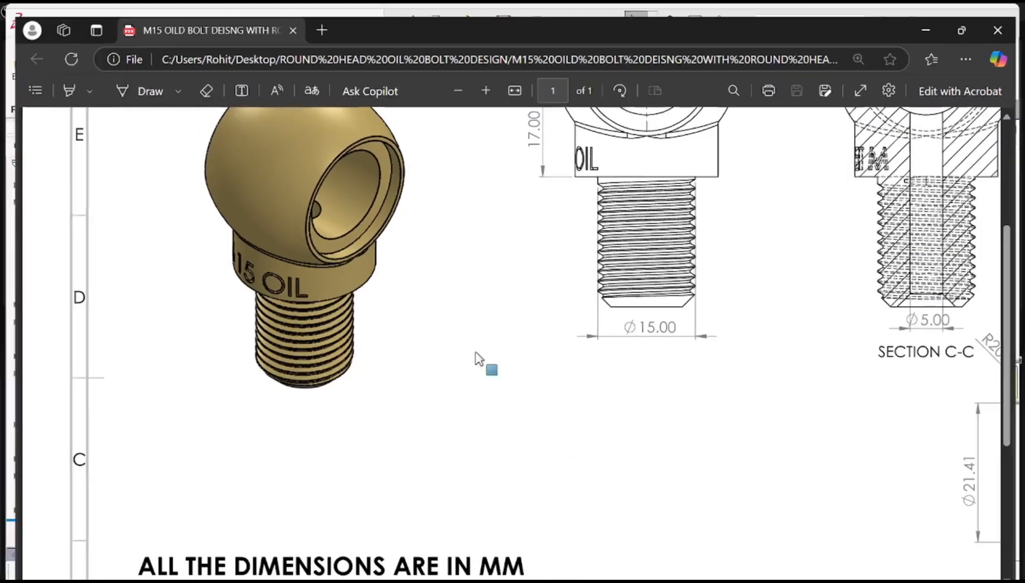
key(alt+Tab)
middle_drag(621, 389, 685, 377)
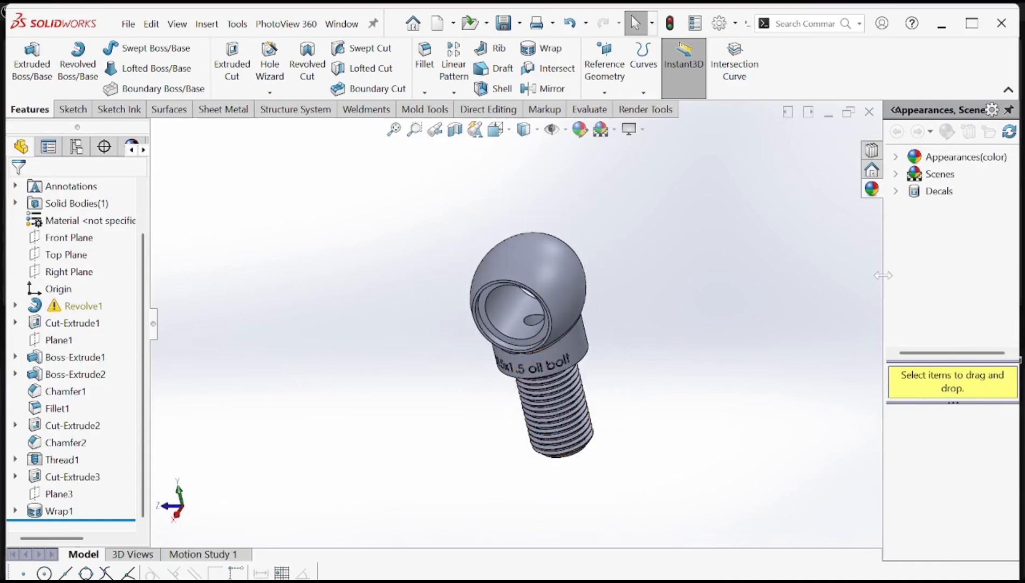
- Apply the brushed brass metal appearance to the whole part
click(945, 160)
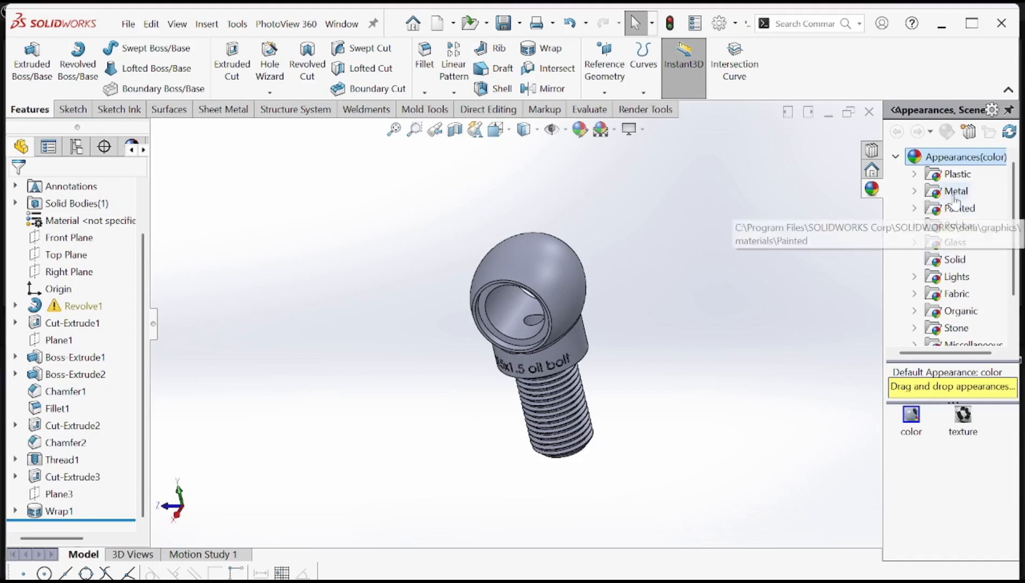
click(952, 194)
click(973, 244)
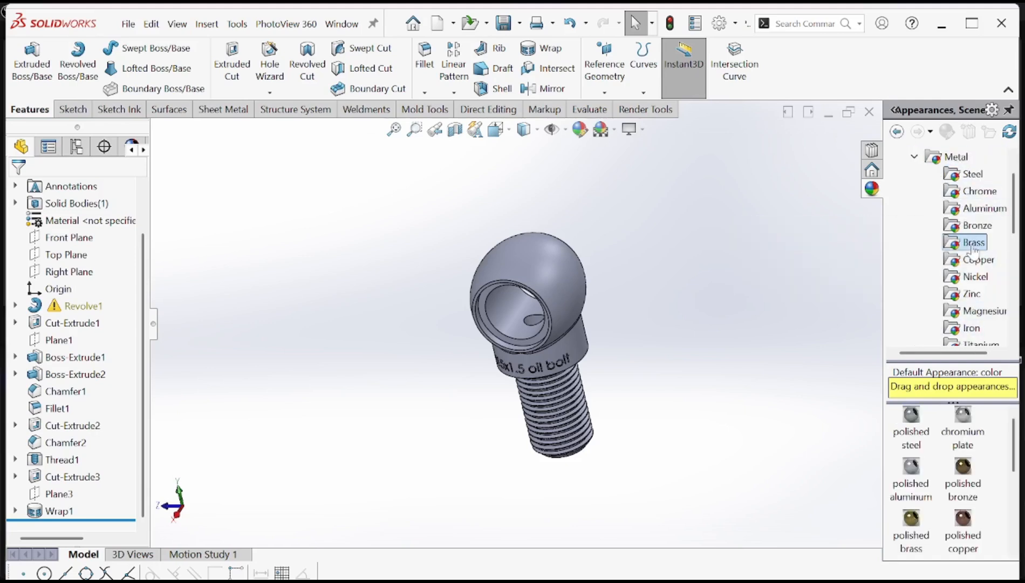
double_click(963, 424)
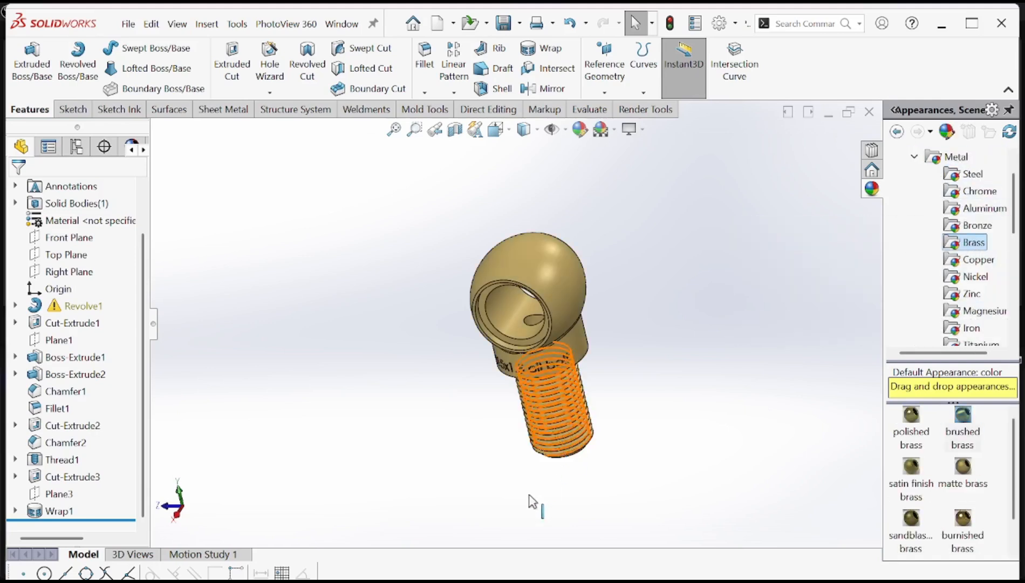
- Inspect the finished brass bolt from all sides, including the head bore, oil hole, thread and collar lettering
middle_drag(529, 495, 555, 398)
middle_drag(699, 347, 522, 359)
middle_drag(586, 348, 650, 367)
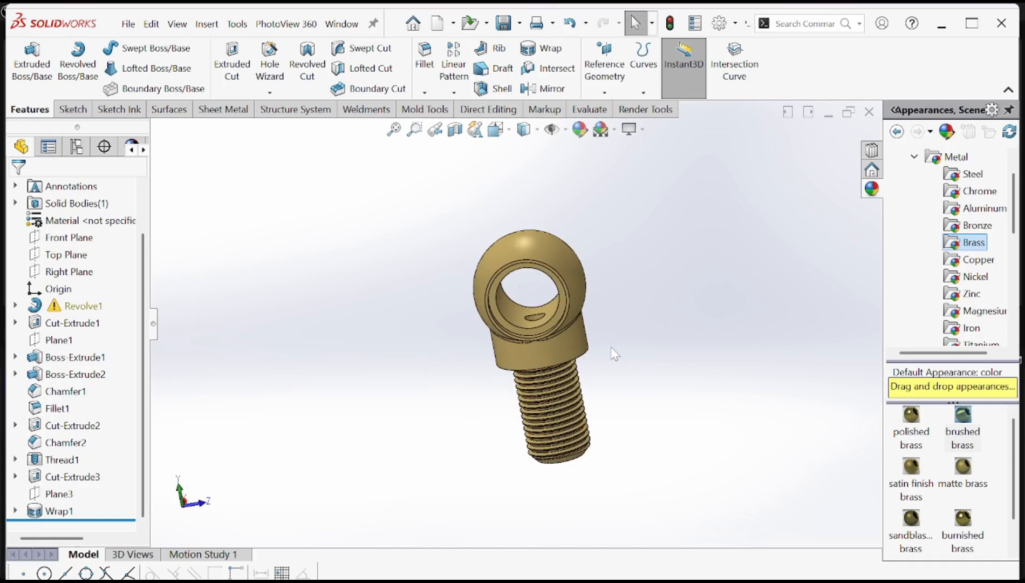
middle_drag(643, 324, 671, 294)
middle_drag(681, 423, 466, 408)
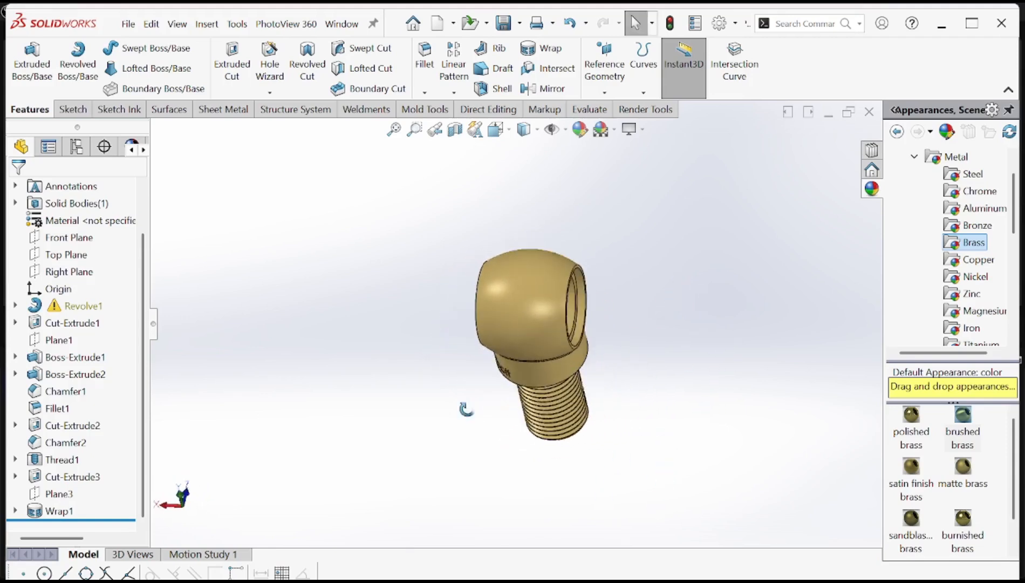
middle_drag(553, 367, 724, 294)
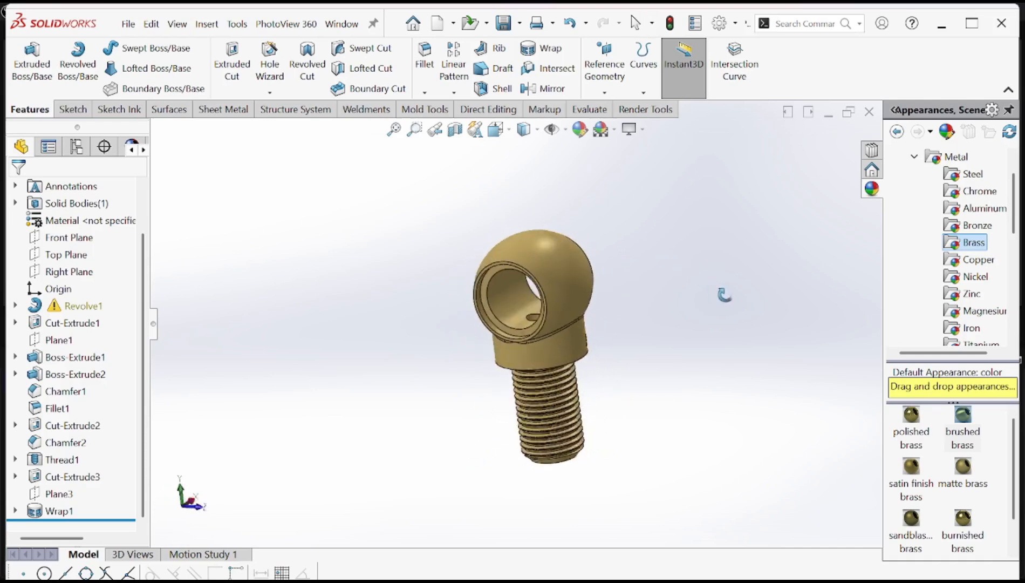
middle_drag(759, 402, 681, 489)
middle_drag(736, 368, 743, 331)
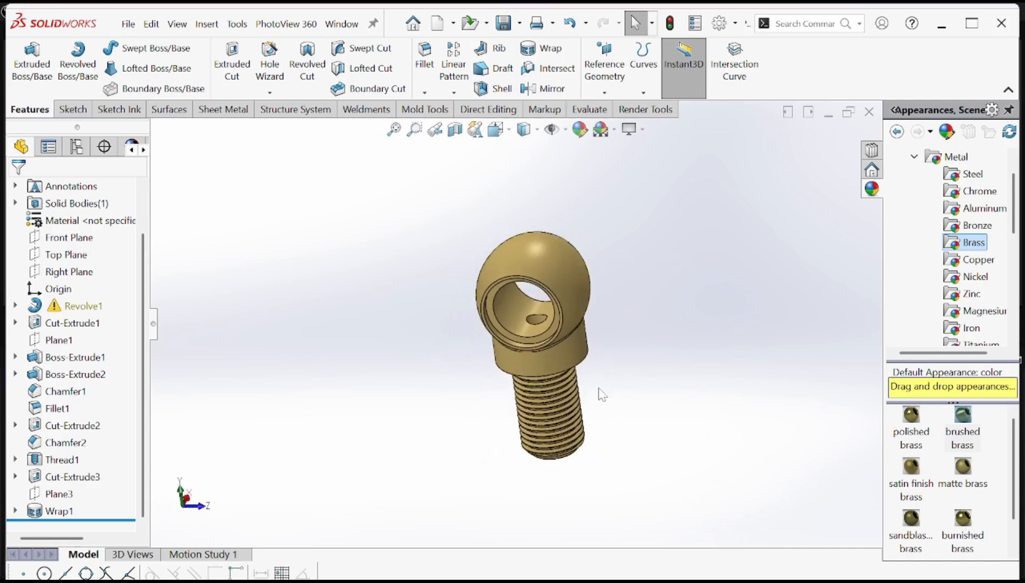
scroll(597, 373, down, 4)
middle_drag(595, 343, 598, 294)
scroll(598, 293, up, 4)
scroll(488, 287, down, 3)
middle_drag(492, 291, 588, 469)
scroll(536, 421, down, 5)
scroll(530, 406, up, 3)
scroll(550, 373, down, 4)
middle_drag(571, 333, 572, 254)
scroll(526, 325, down, 3)
scroll(490, 244, up, 5)
middle_drag(533, 341, 467, 452)
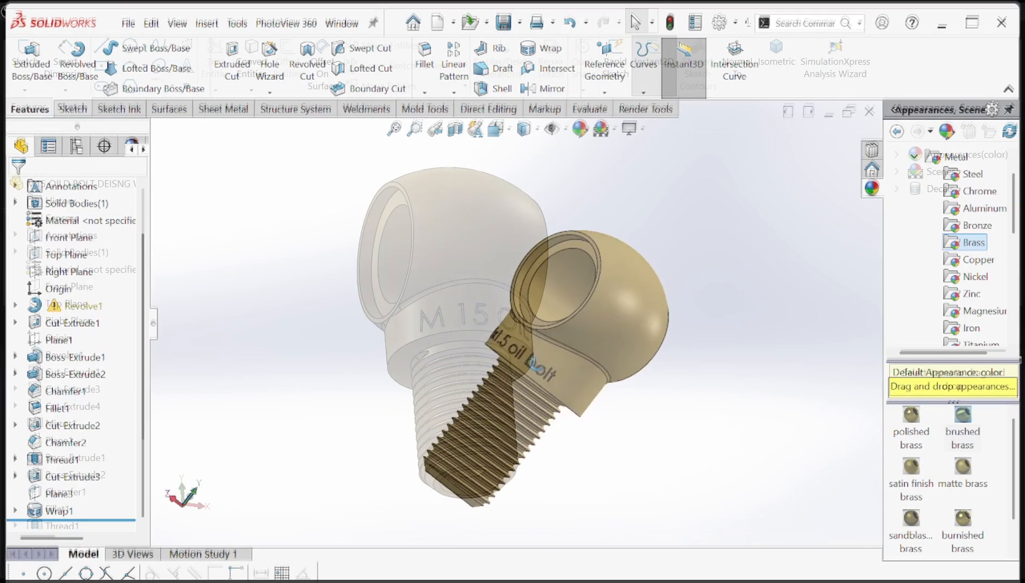